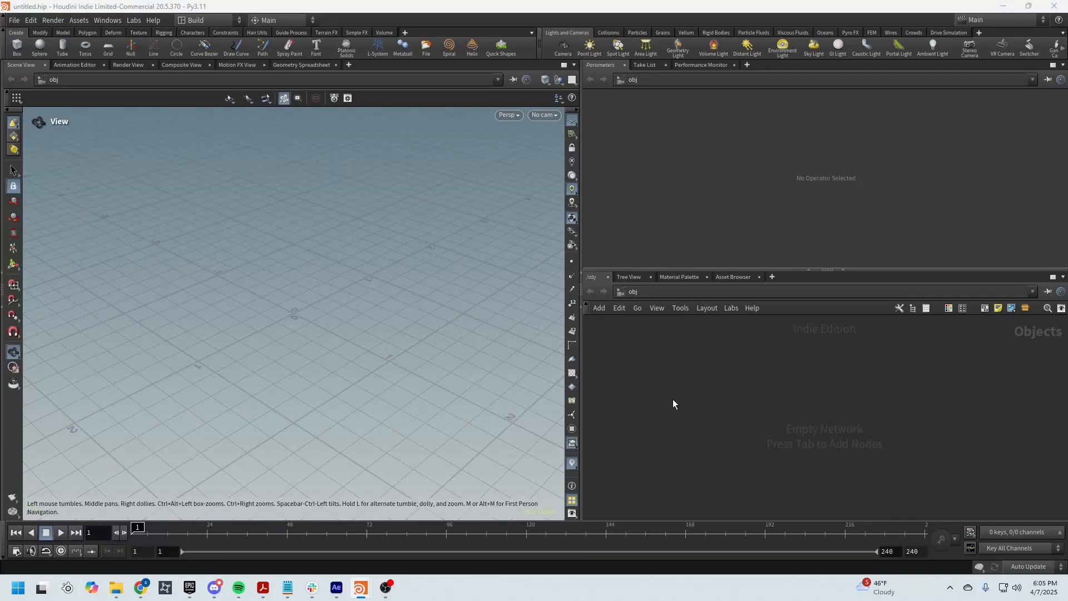
# Add a Mocap Biped 3 character to the object network and preview it in the viewport
pyautogui.press('Tab')
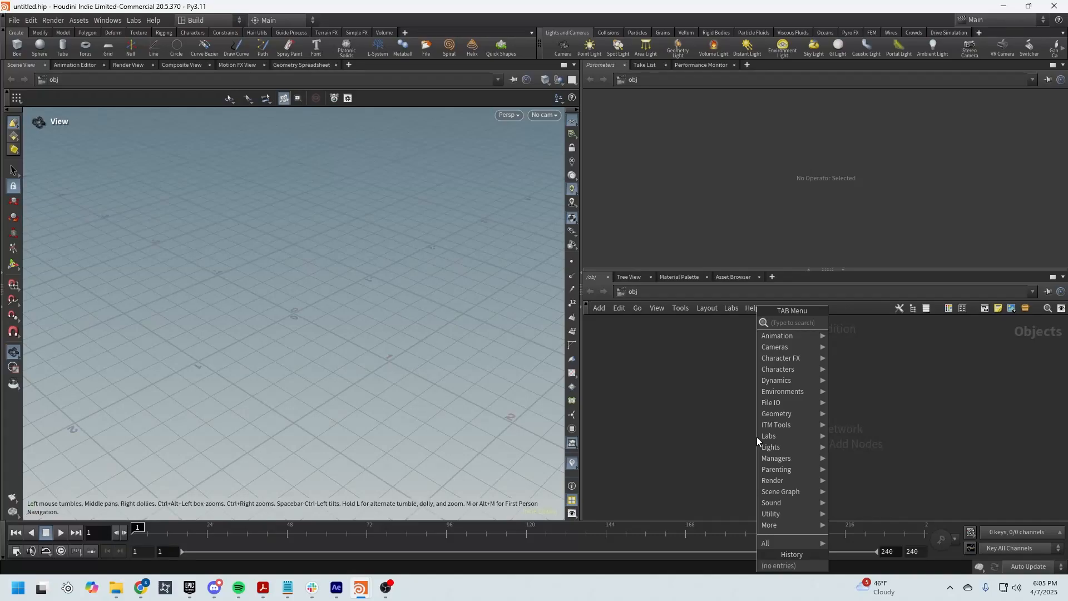
pyautogui.click(686, 399)
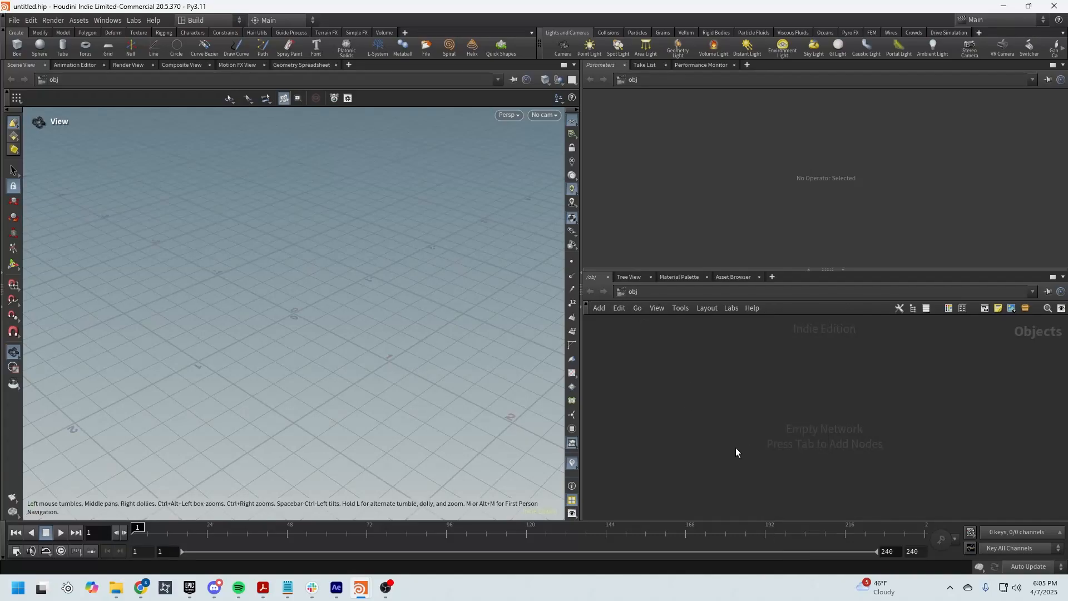
pyautogui.press('Tab')
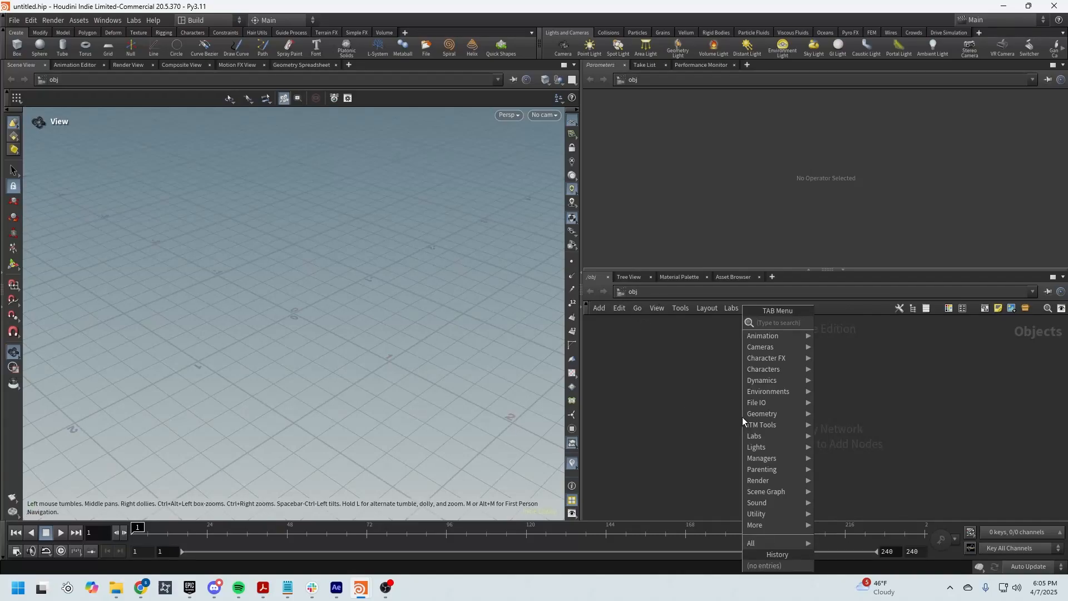
pyautogui.write('bip')
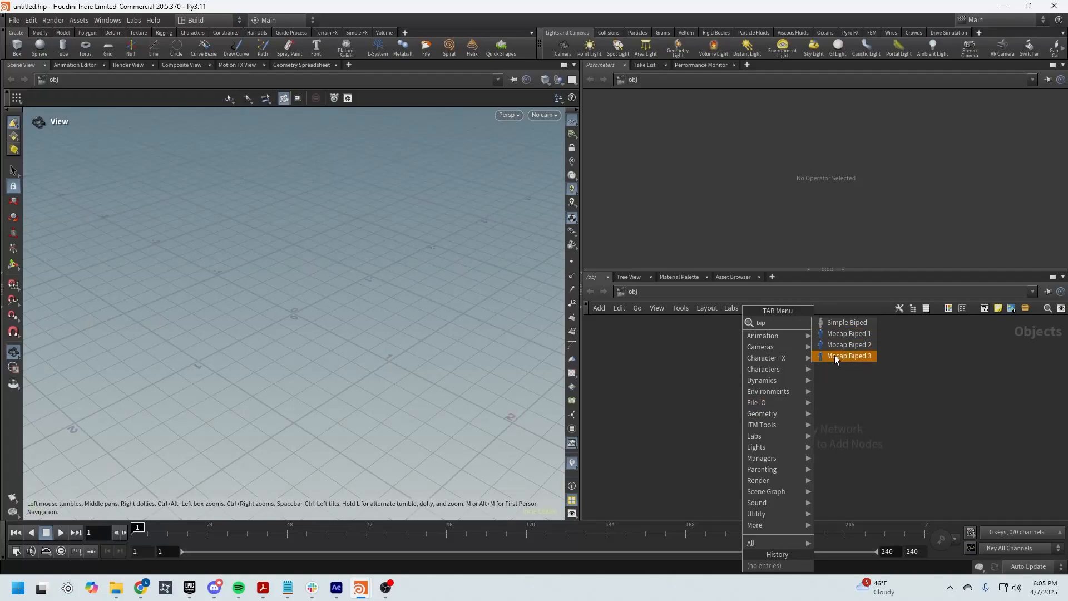
pyautogui.click(860, 357)
pyautogui.click(812, 365)
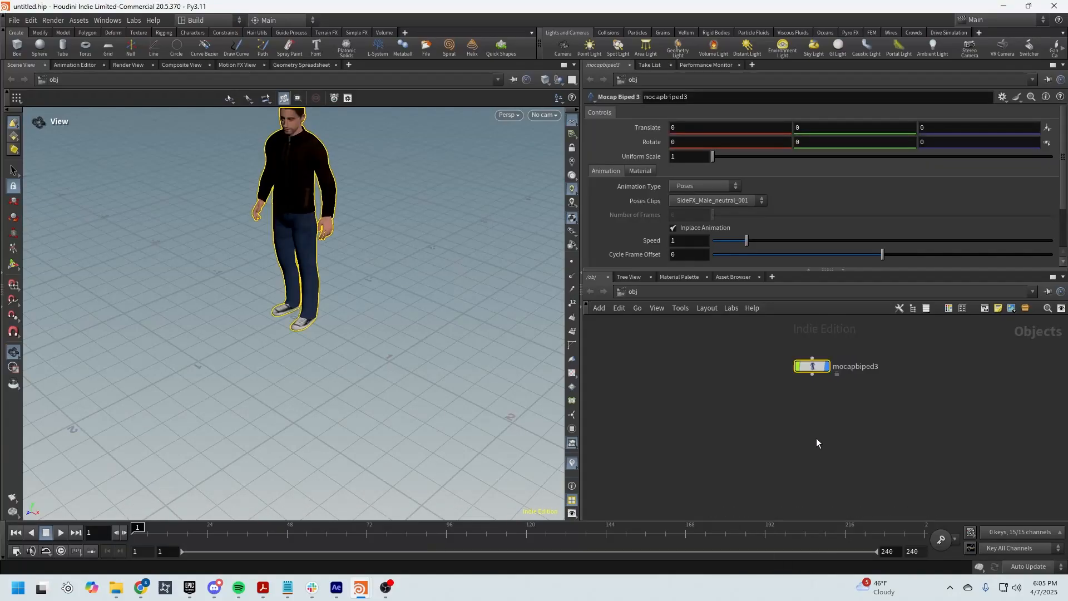
pyautogui.moveTo(272, 377); pyautogui.dragTo(306, 408)
pyautogui.moveTo(140, 532); pyautogui.dragTo(2, 529)
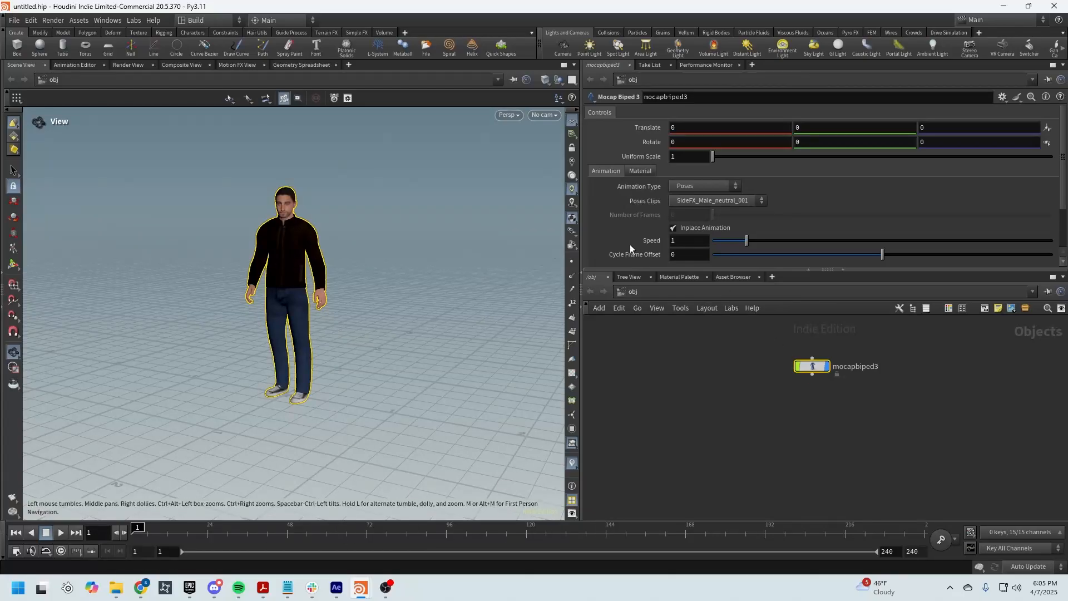
# Set the biped's animation type to Walks and Turns and turn off Inplace Animation
pyautogui.moveTo(629, 267); pyautogui.dragTo(629, 340)
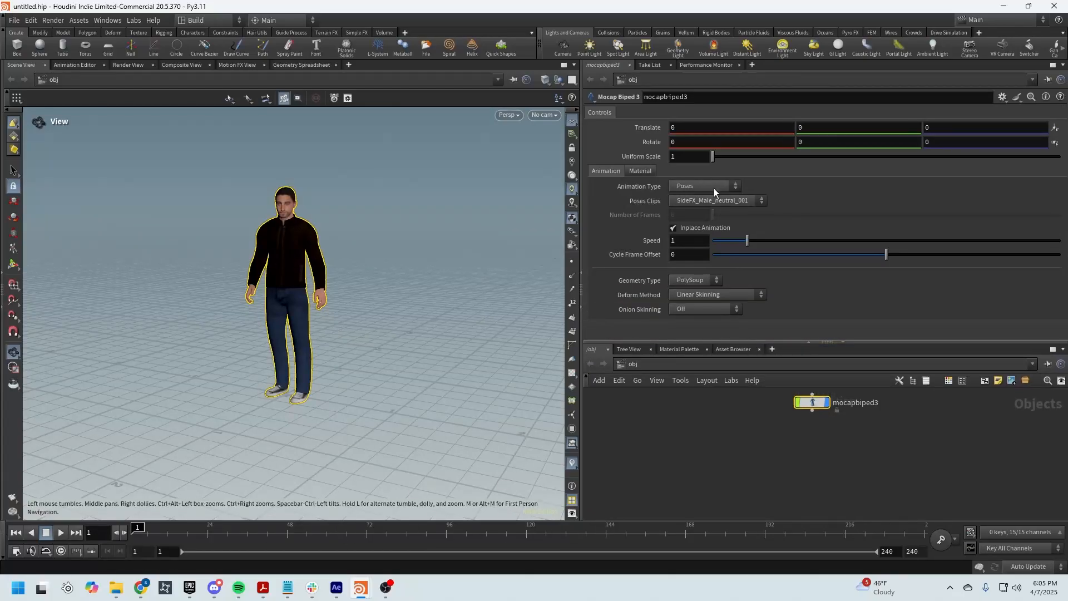
pyautogui.click(714, 189)
pyautogui.click(700, 198)
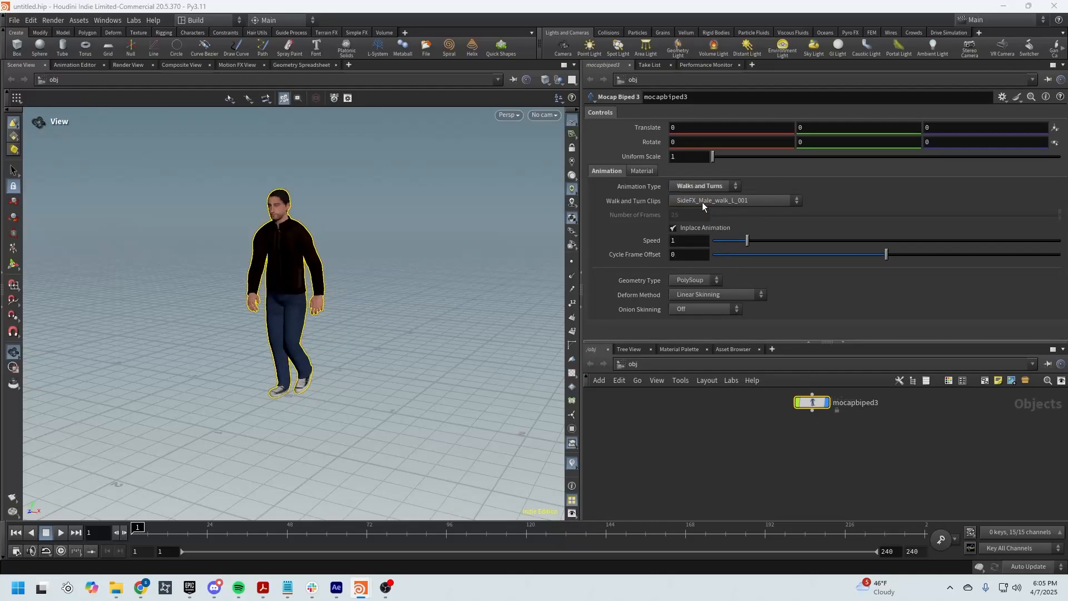
pyautogui.moveTo(133, 526); pyautogui.dragTo(91, 566)
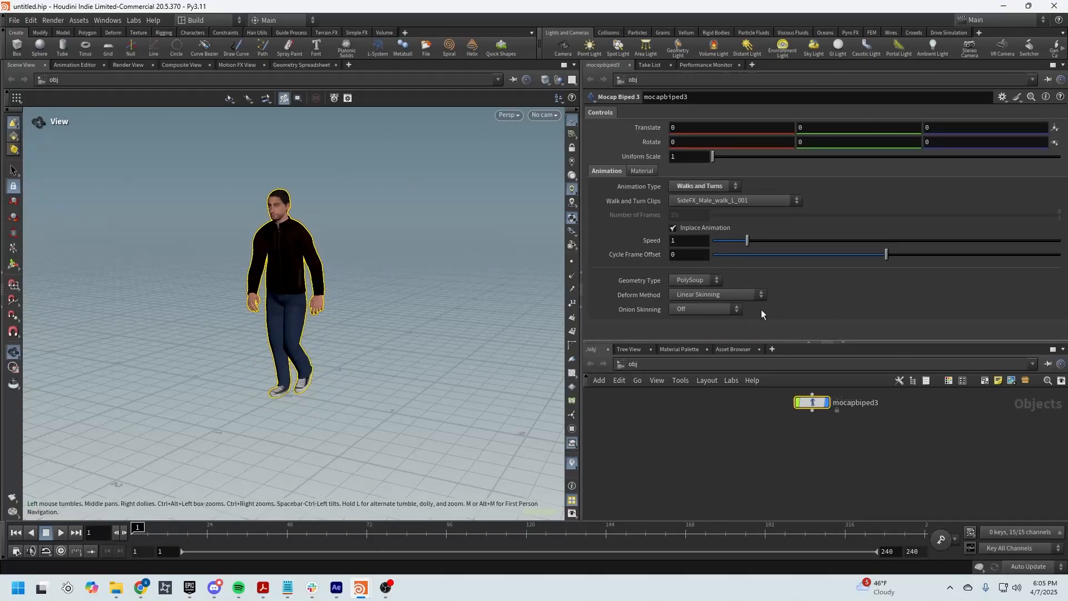
pyautogui.click(681, 229)
pyautogui.moveTo(128, 537)
pyautogui.mouseDown()
pyautogui.moveTo(298, 527)
pyautogui.moveTo(120, 523)
pyautogui.moveTo(222, 520)
pyautogui.moveTo(196, 530)
pyautogui.moveTo(223, 544)
pyautogui.moveTo(159, 548)
pyautogui.moveTo(220, 556)
pyautogui.moveTo(135, 554)
pyautogui.mouseUp()
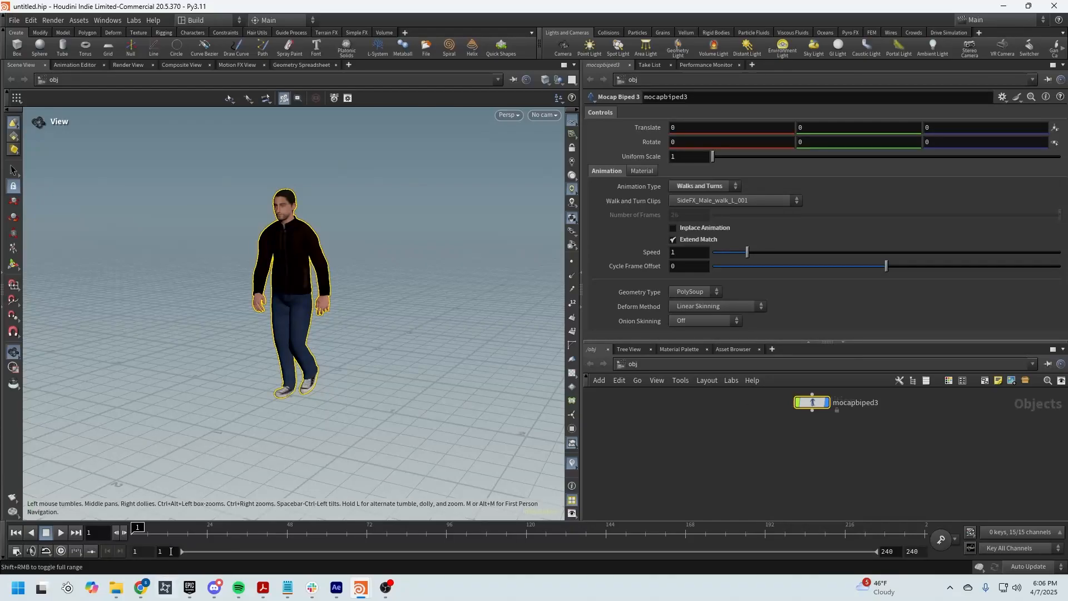
pyautogui.moveTo(138, 528)
pyautogui.mouseDown()
pyautogui.moveTo(187, 529)
pyautogui.moveTo(137, 529)
pyautogui.mouseUp()
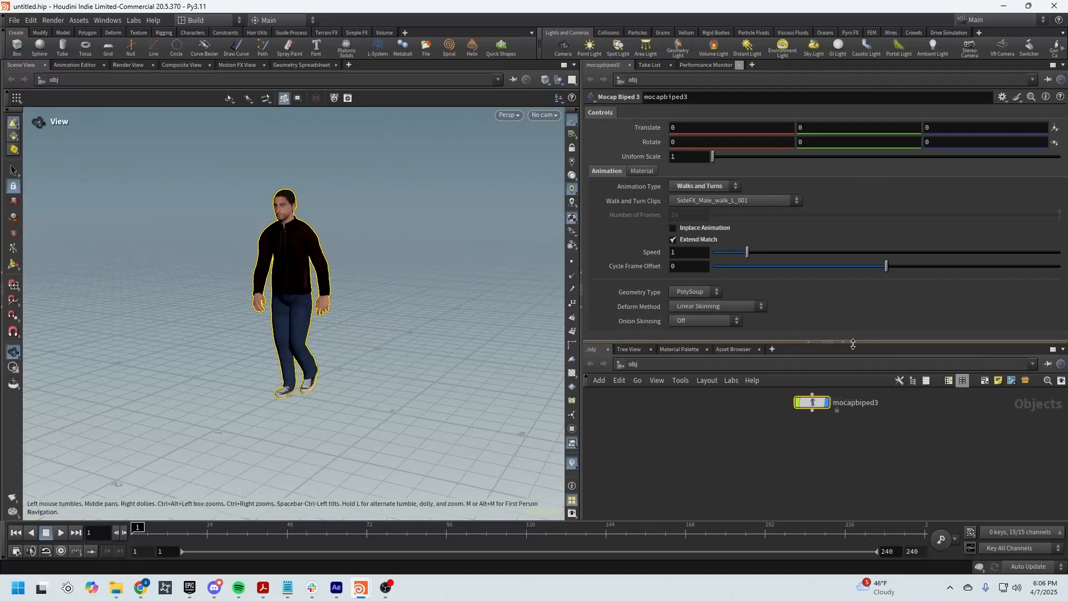
# Create a crowd agent from the mocapbiped3 character rig, with agent name Human and clip name walk
pyautogui.moveTo(853, 343); pyautogui.dragTo(853, 248)
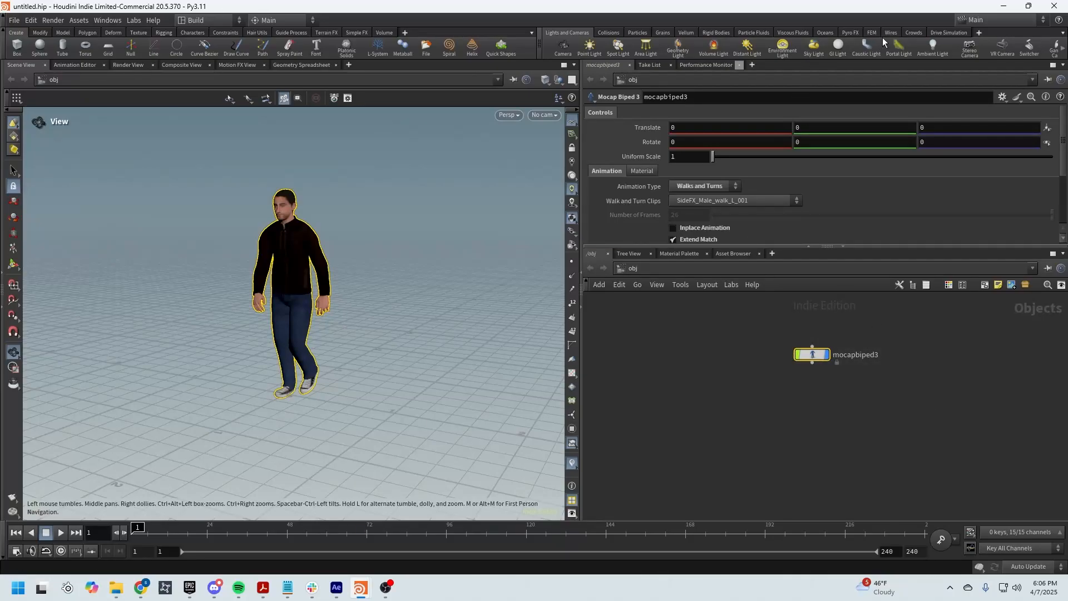
pyautogui.click(910, 32)
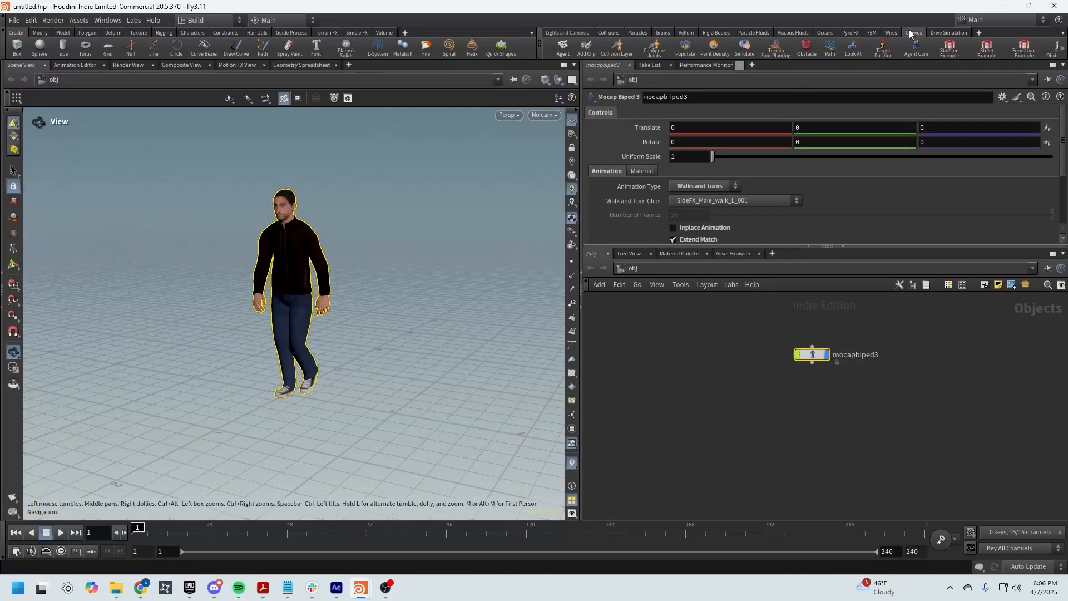
pyautogui.click(563, 47)
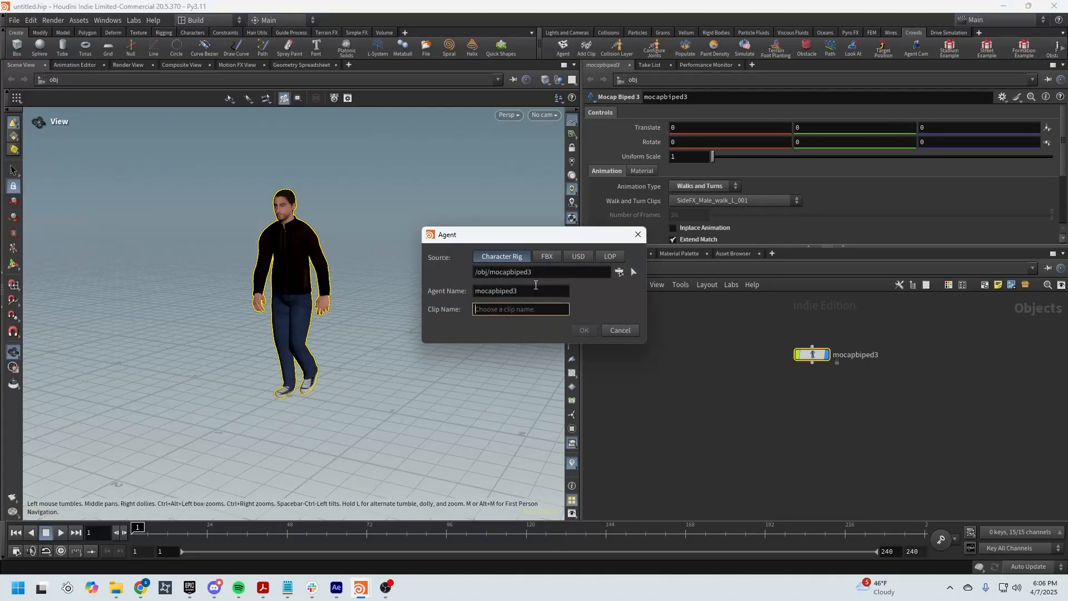
pyautogui.moveTo(537, 289); pyautogui.dragTo(456, 290)
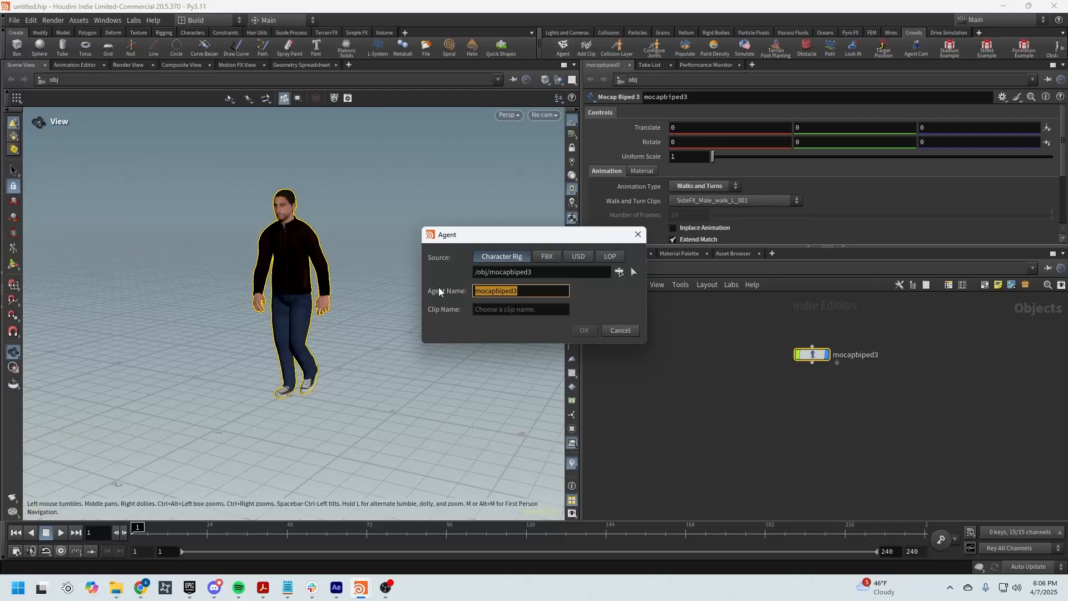
pyautogui.write('Human')
pyautogui.press('Tab')
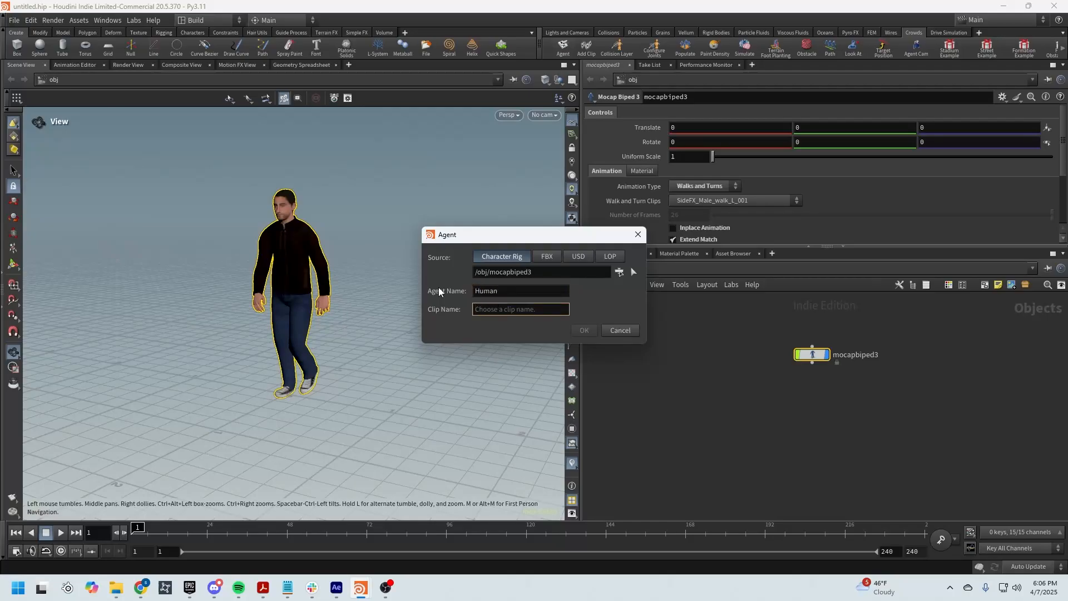
pyautogui.write('walk')
pyautogui.click(583, 330)
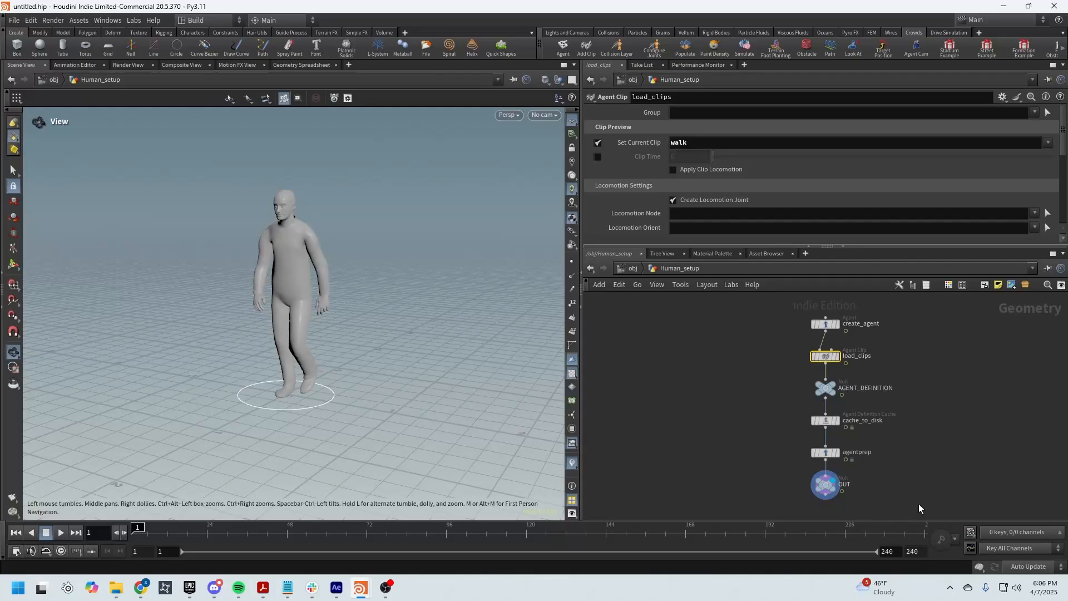
# Delete the cache_to_disk, agentprep and OUT nodes below AGENT_DEFINITION
pyautogui.scroll(2, 917, 503)
pyautogui.moveTo(948, 502); pyautogui.dragTo(741, 371)
pyautogui.press('Delete')
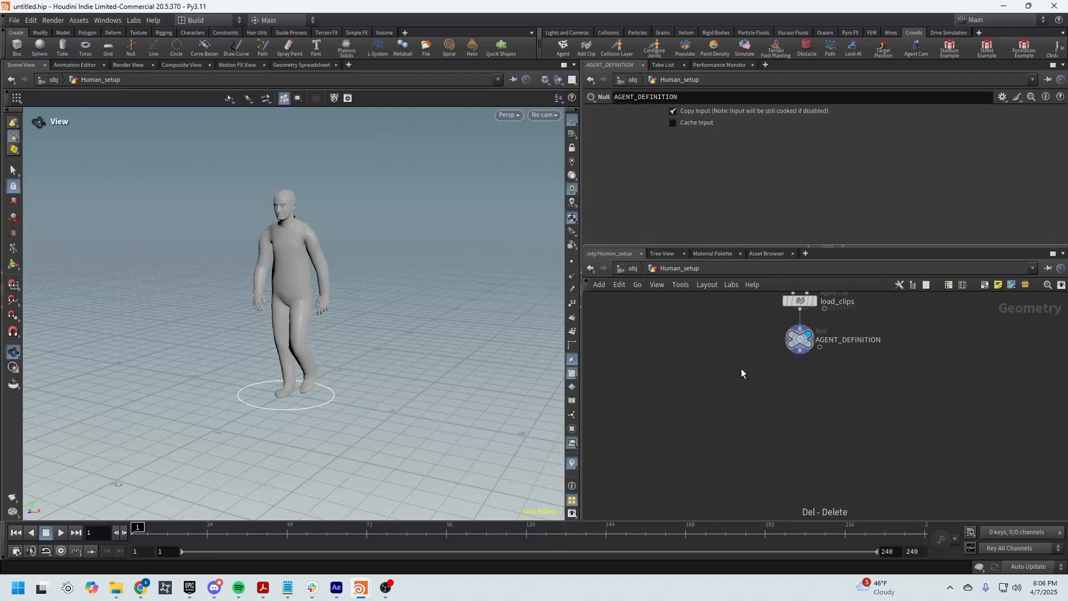
pyautogui.moveTo(892, 344); pyautogui.dragTo(894, 428, button='middle')
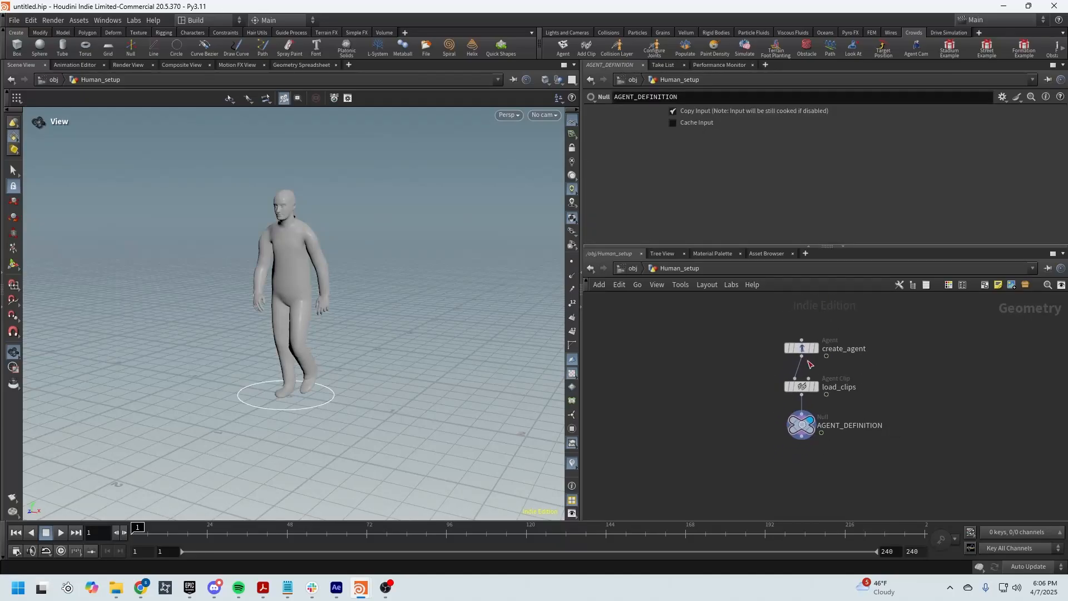
# In load_clips, remove the channel from the walk clip's end frame and set it to 25
pyautogui.click(801, 352)
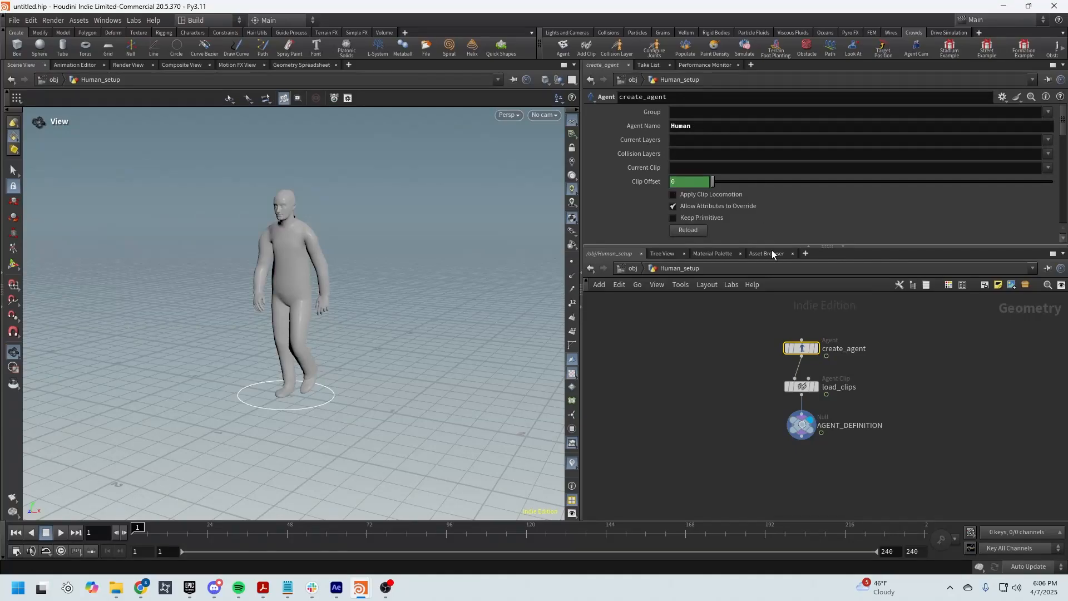
pyautogui.click(803, 387)
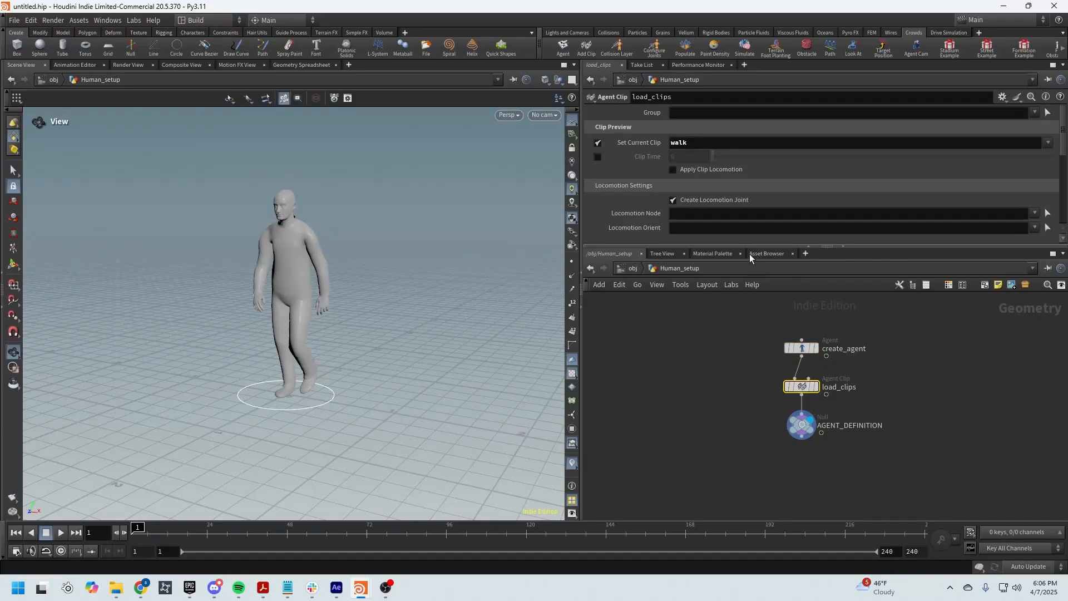
pyautogui.moveTo(753, 246); pyautogui.dragTo(747, 326)
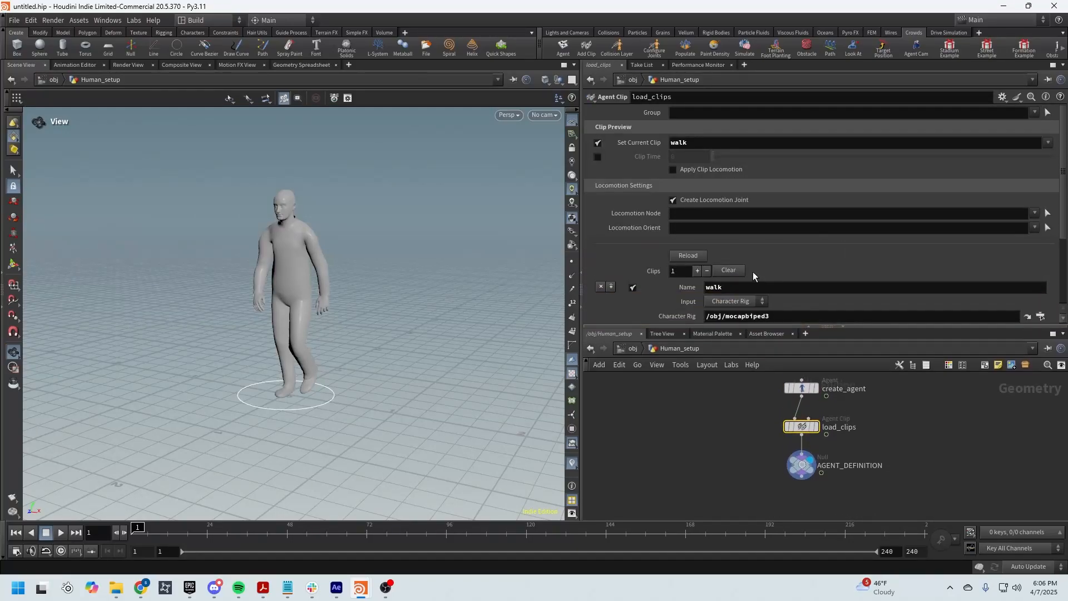
pyautogui.scroll(-3, 753, 272)
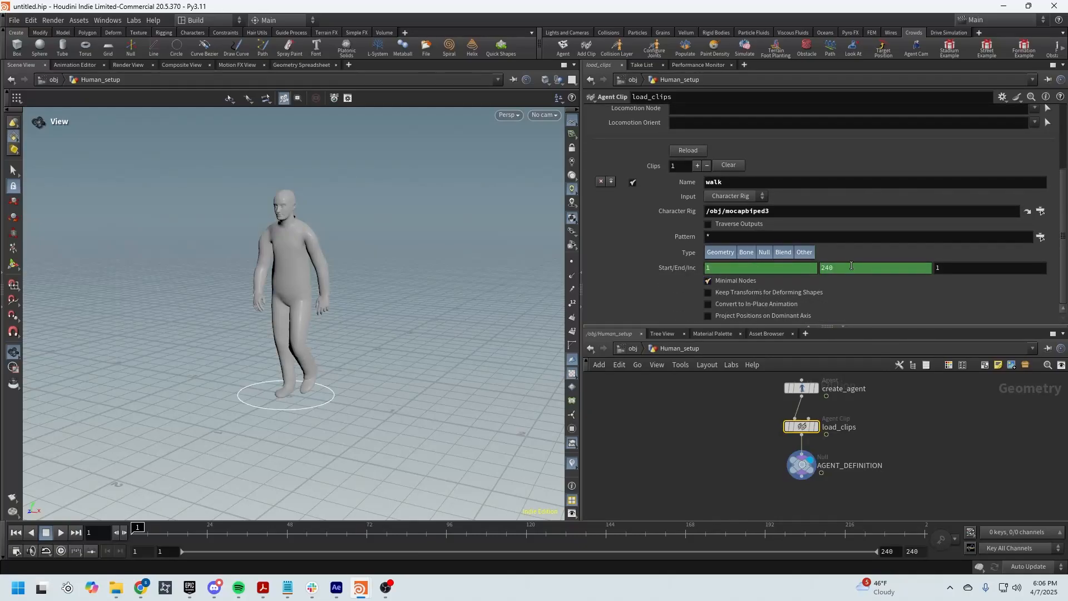
pyautogui.rightClick(852, 266)
pyautogui.click(872, 401)
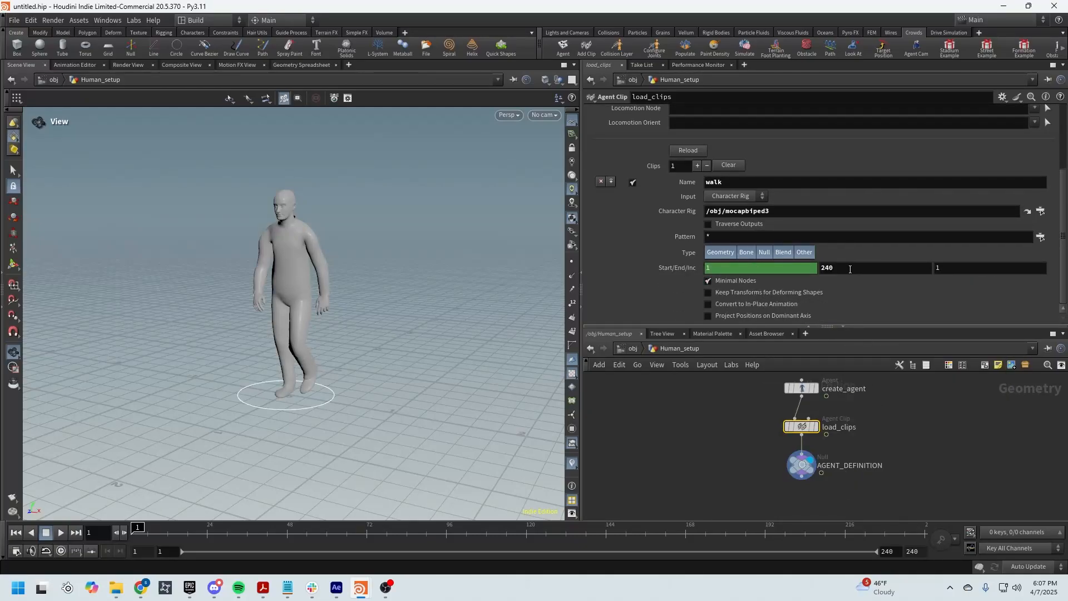
pyautogui.doubleClick(851, 269)
pyautogui.write('25')
pyautogui.press('Return')
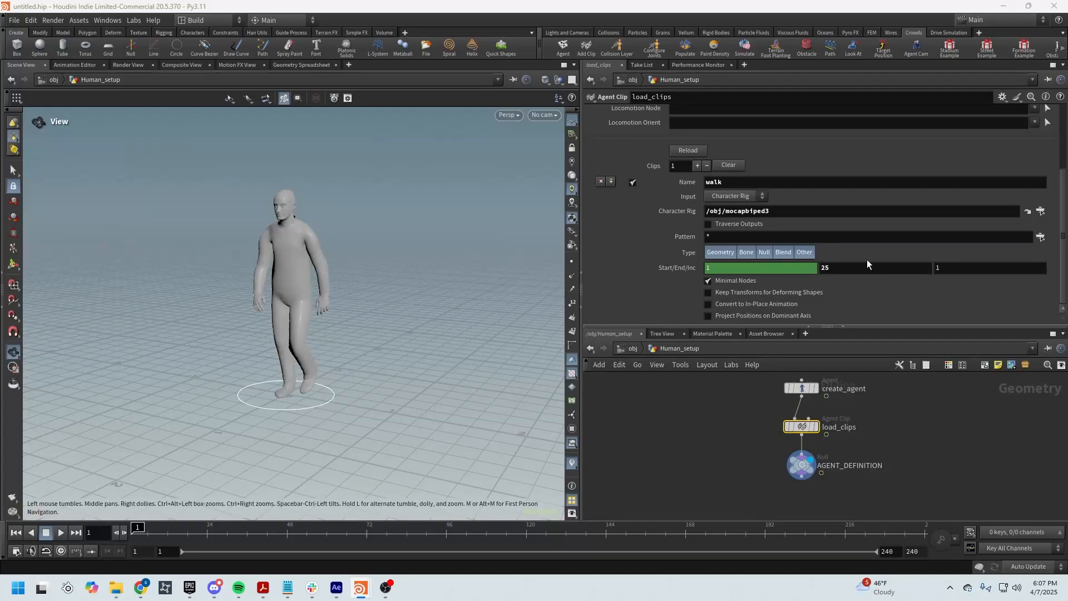
# Convert the walk clip to in-place animation and set the locomotion node to Hips
pyautogui.click(732, 306)
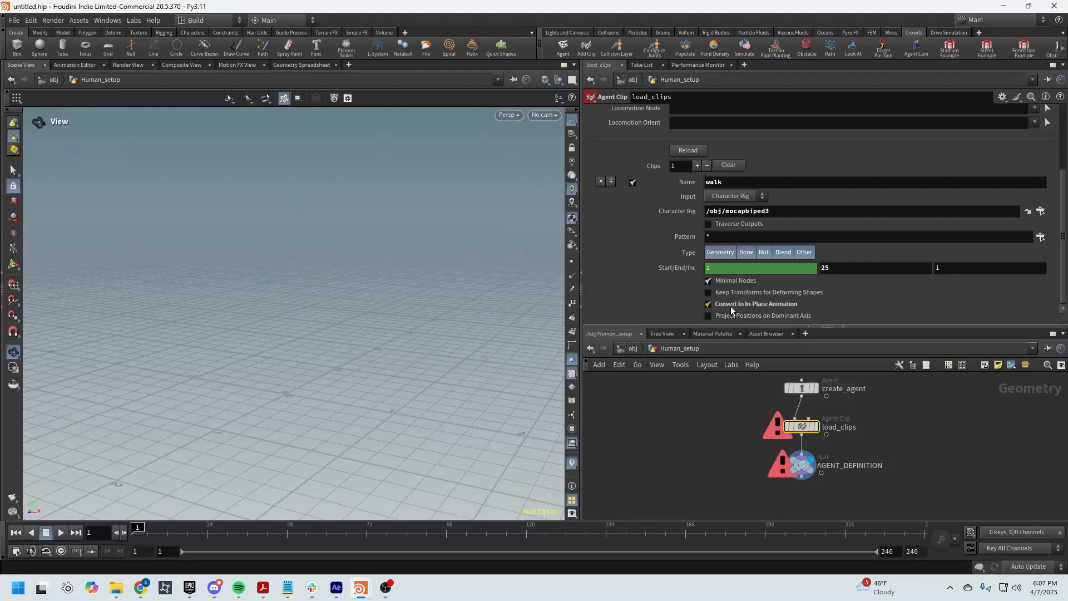
pyautogui.moveTo(945, 413); pyautogui.dragTo(929, 429, button='middle')
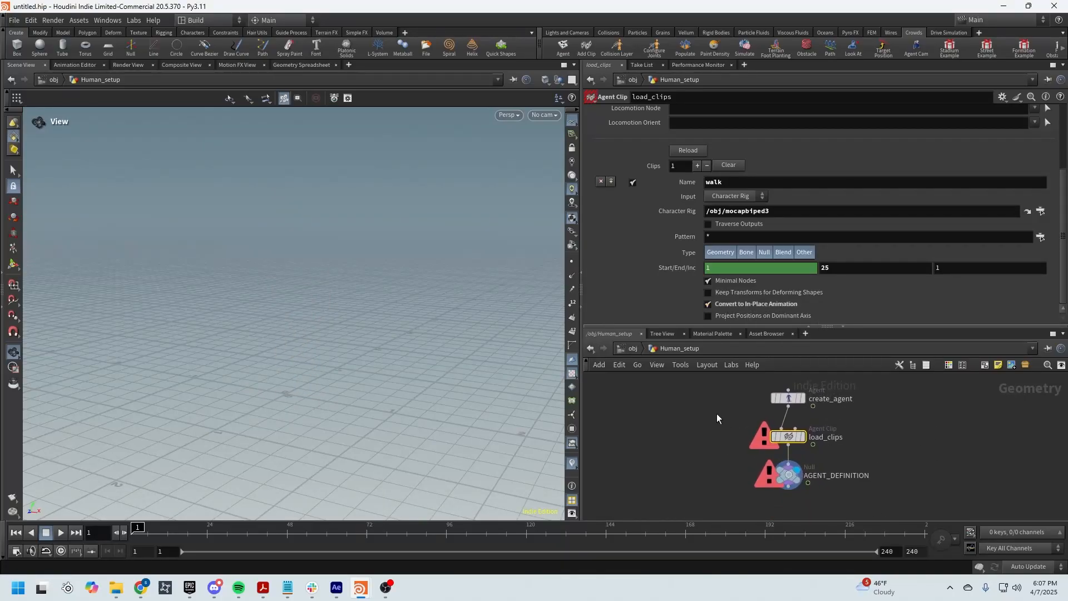
pyautogui.moveTo(790, 440)
pyautogui.scroll(4, 923, 242)
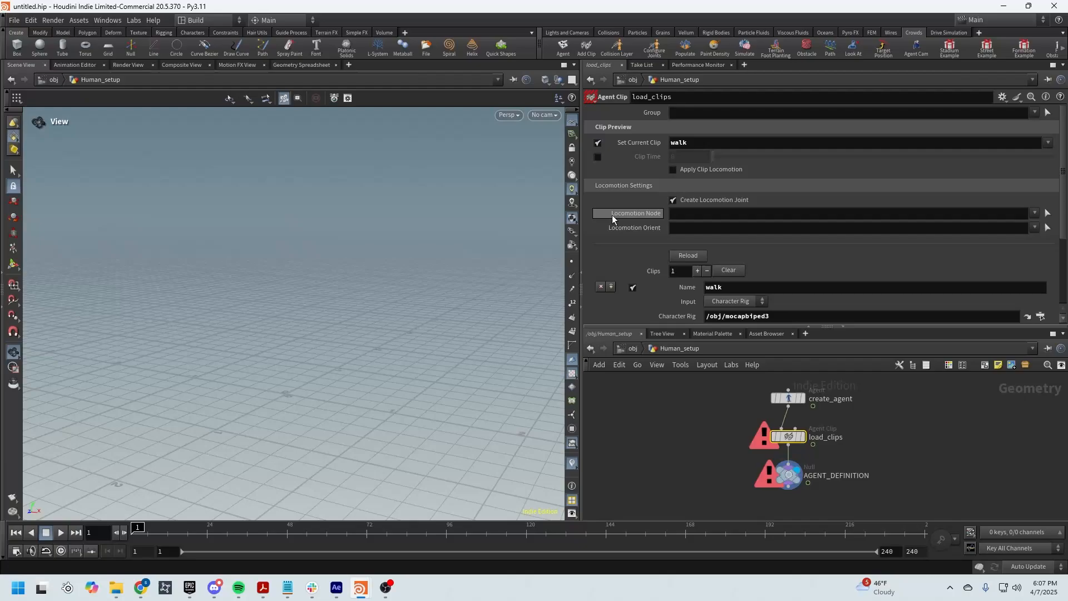
pyautogui.click(1035, 214)
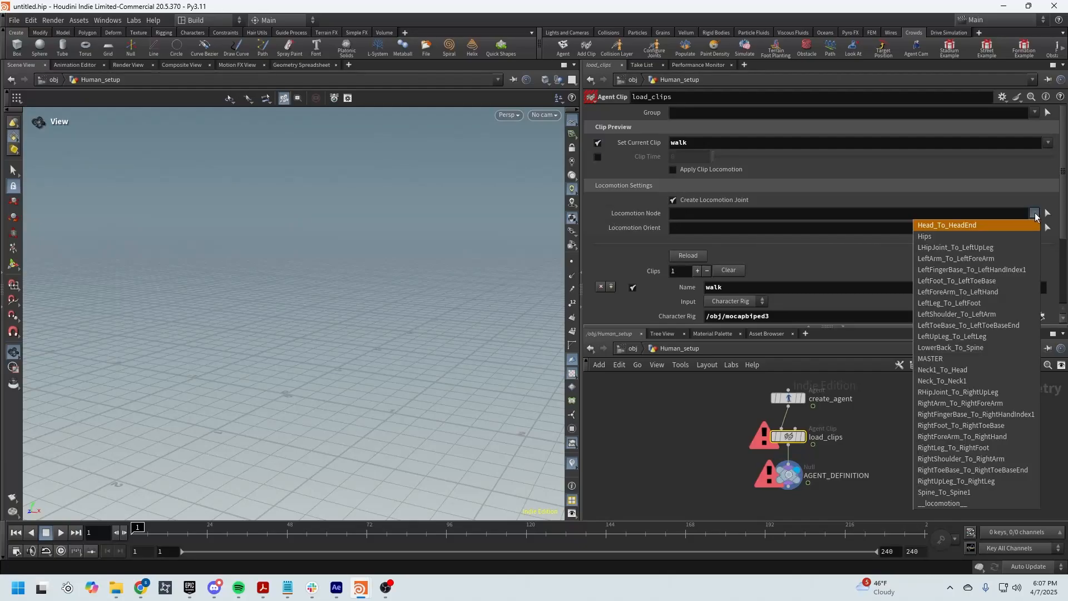
pyautogui.click(926, 237)
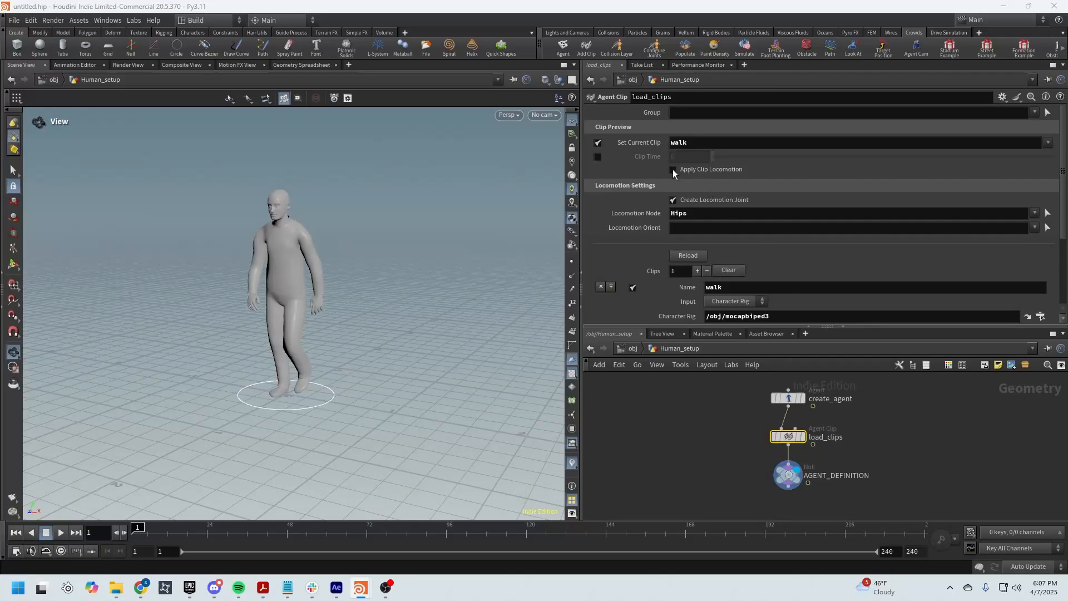
# Apply clip locomotion to the load_clips preview and play the animation to check the agent's walk
pyautogui.click(696, 172)
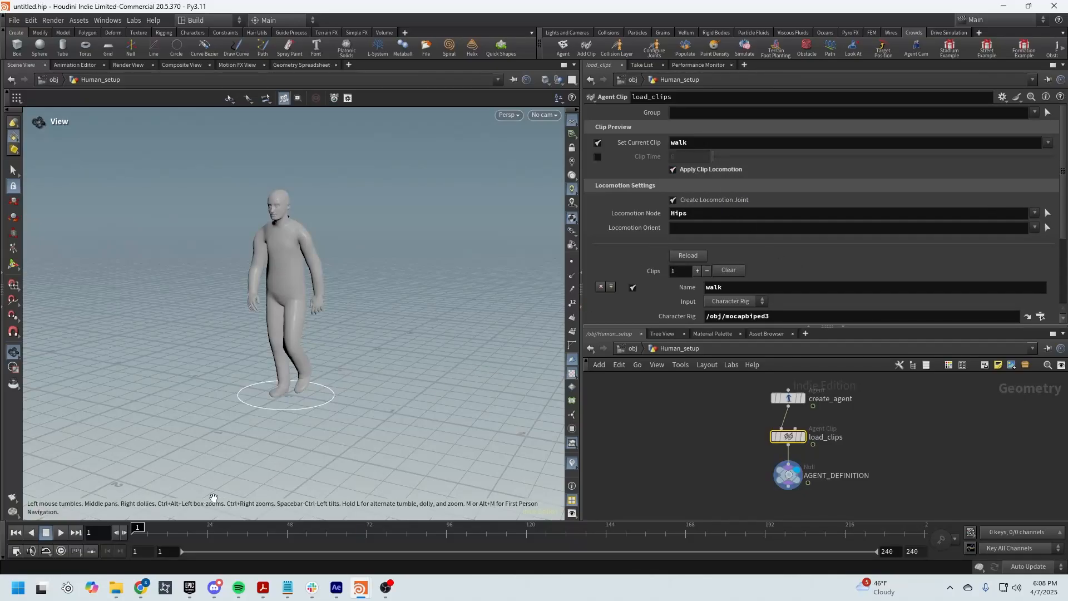
pyautogui.moveTo(214, 533); pyautogui.dragTo(220, 535)
pyautogui.scroll(-5, 190, 410)
pyautogui.moveTo(191, 410); pyautogui.dragTo(341, 456)
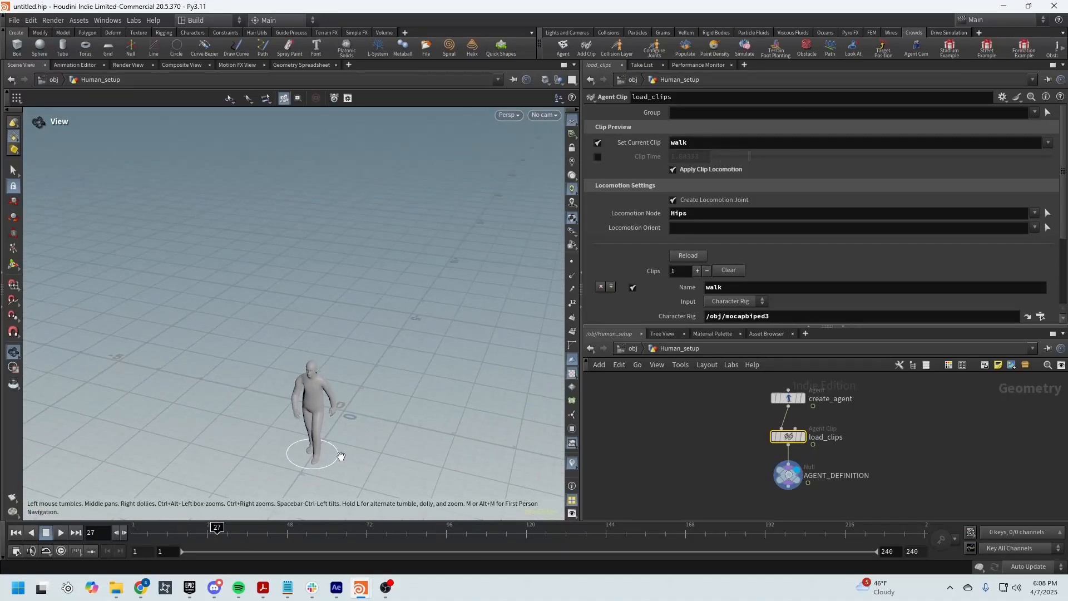
pyautogui.moveTo(341, 456); pyautogui.dragTo(283, 304, button='middle')
pyautogui.click(62, 533)
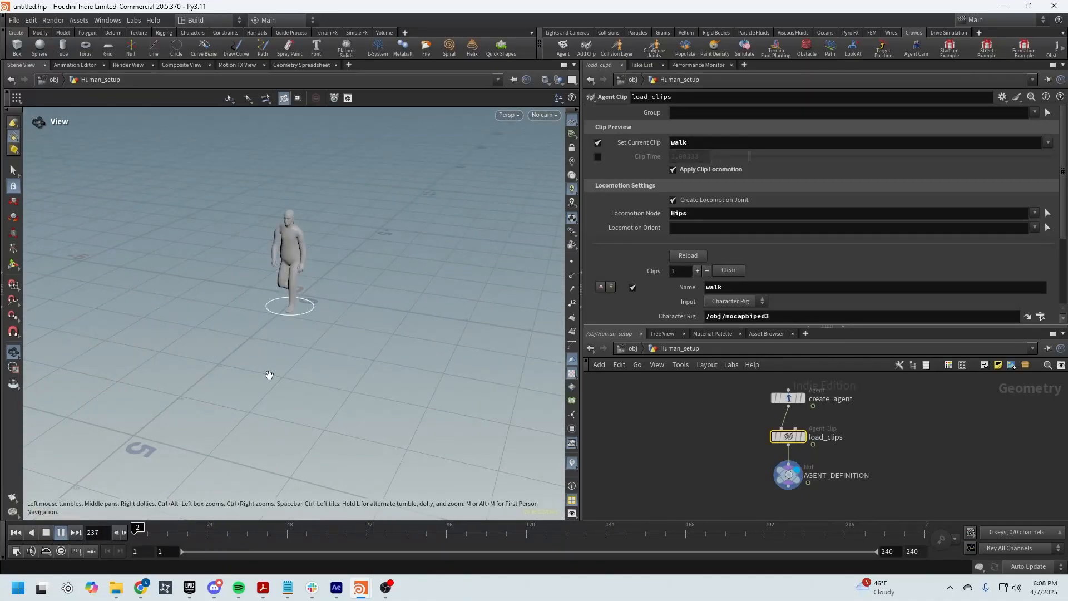
pyautogui.scroll(-10, 293, 376)
pyautogui.moveTo(192, 423); pyautogui.dragTo(225, 345)
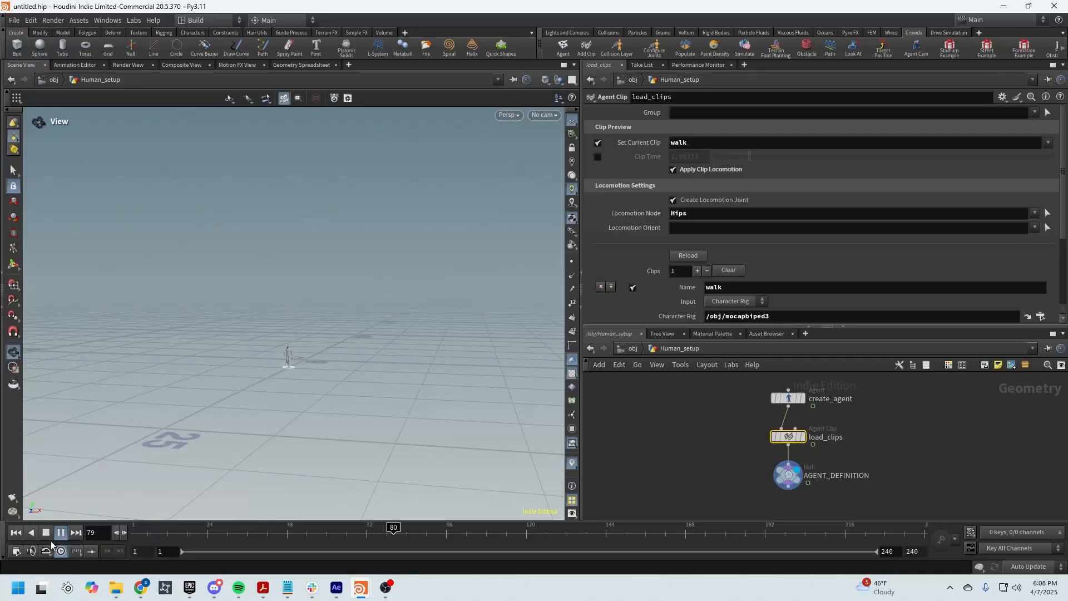
pyautogui.moveTo(265, 398); pyautogui.dragTo(580, 447, button='right')
pyautogui.moveTo(415, 383); pyautogui.dragTo(413, 394, button='middle')
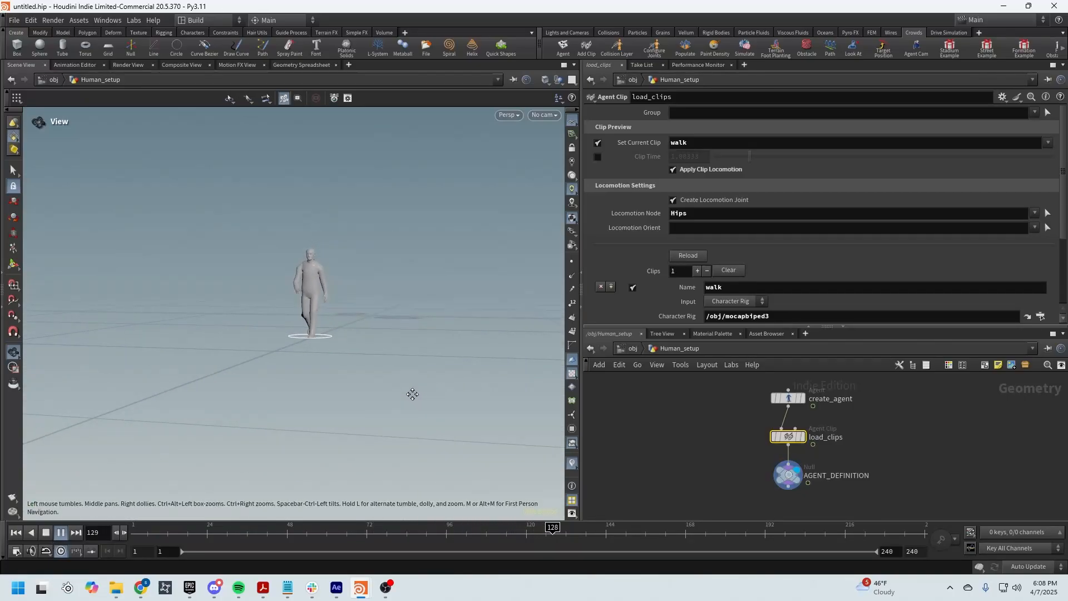
# Stop the walk playback and enlarge the network editor pane
pyautogui.click(61, 533)
pyautogui.moveTo(367, 404); pyautogui.dragTo(317, 407, button='right')
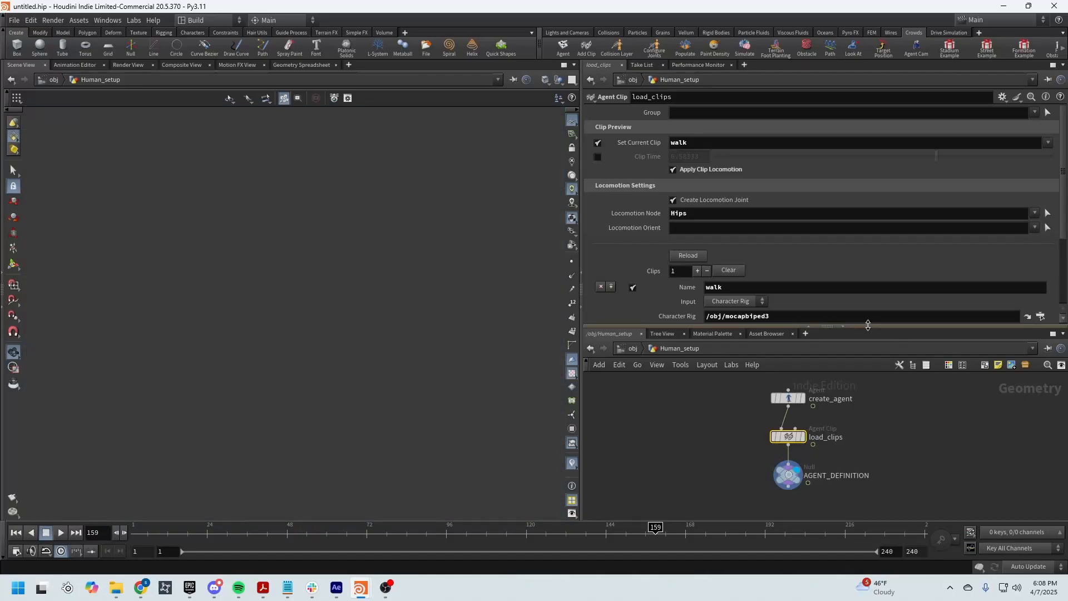
pyautogui.moveTo(872, 327); pyautogui.dragTo(871, 232)
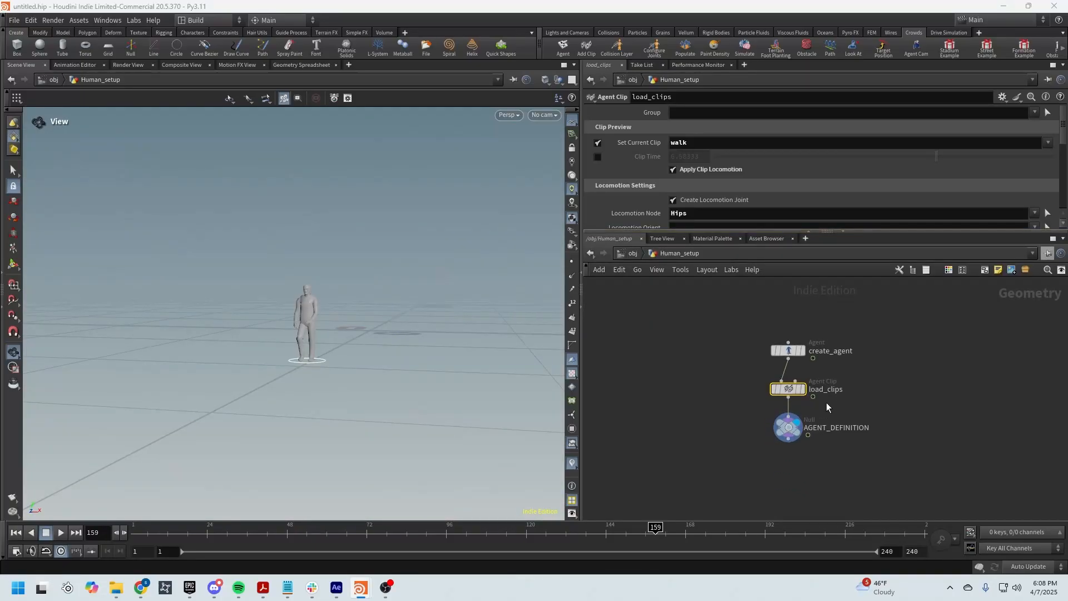
# Add a Crowd Source node below AGENT_DEFINITION, connect AGENT_DEFINITION to its first input and display it
pyautogui.moveTo(373, 349); pyautogui.dragTo(338, 374)
pyautogui.moveTo(340, 383); pyautogui.dragTo(434, 264, button='middle')
pyautogui.moveTo(425, 282); pyautogui.dragTo(370, 304, button='right')
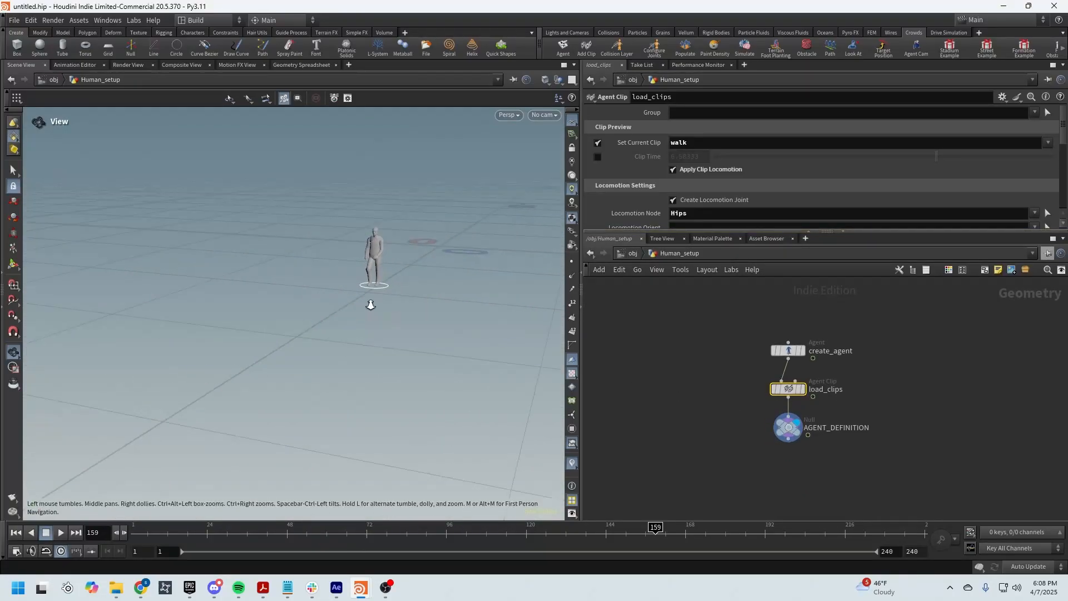
pyautogui.moveTo(370, 304); pyautogui.dragTo(411, 368)
pyautogui.moveTo(847, 490); pyautogui.dragTo(844, 431, button='middle')
pyautogui.press('Tab')
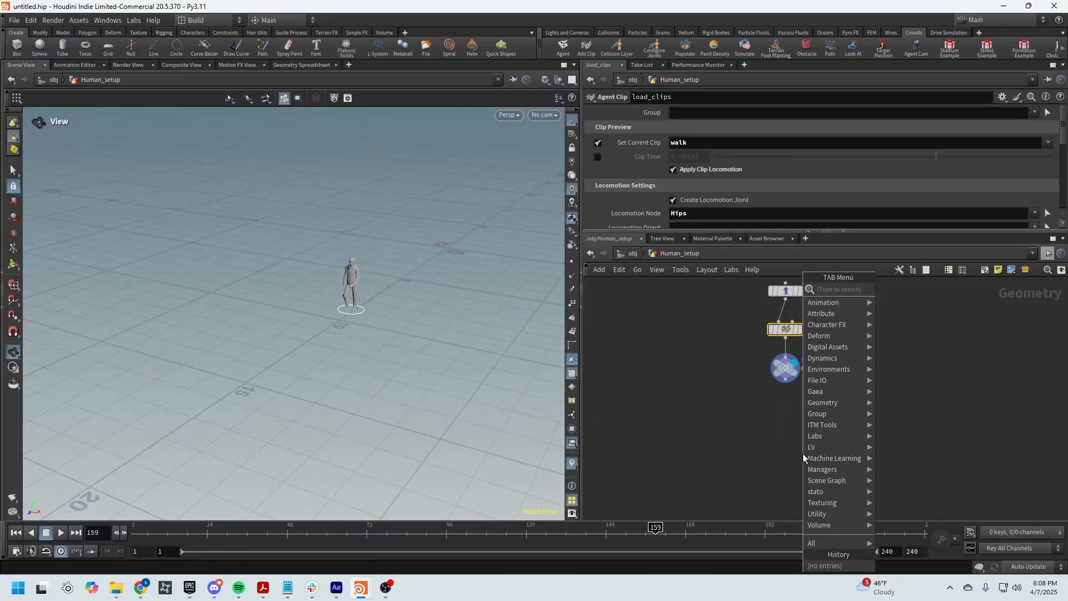
pyautogui.write('crowd')
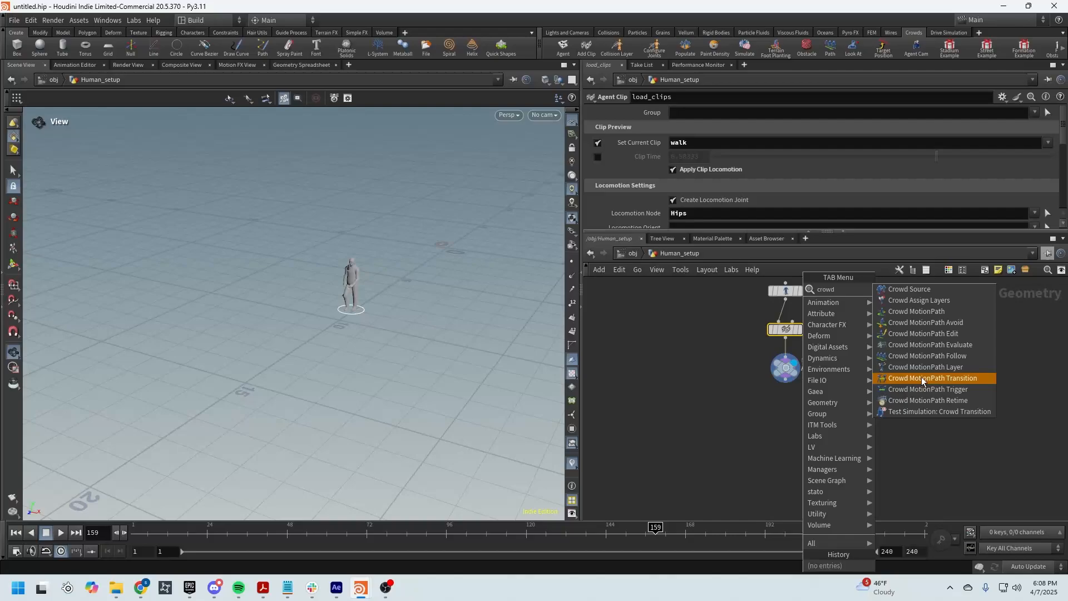
pyautogui.click(901, 290)
pyautogui.click(782, 450)
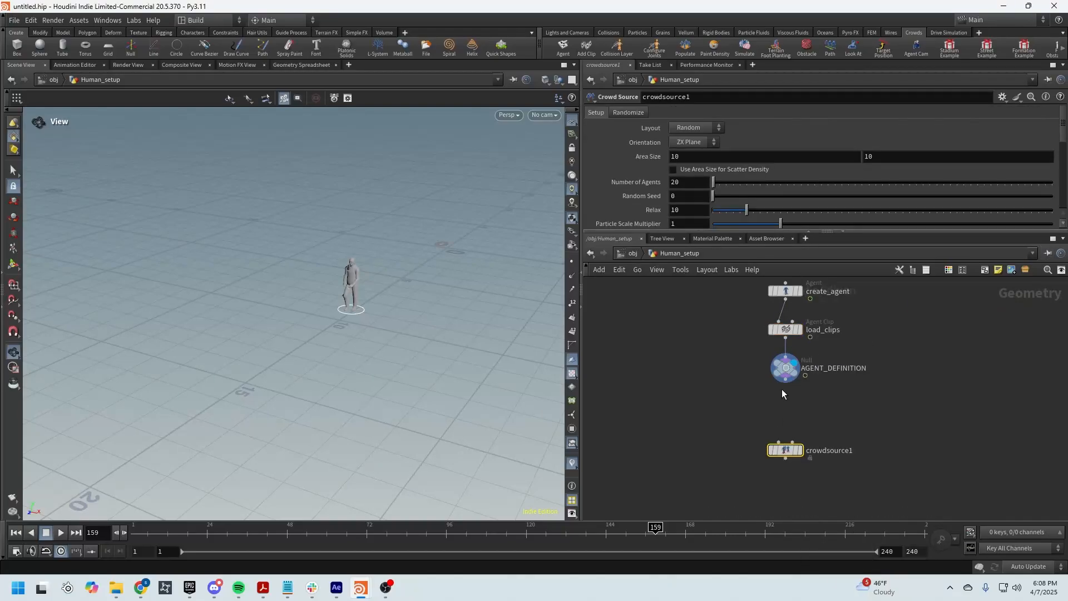
pyautogui.moveTo(783, 381); pyautogui.dragTo(781, 437)
pyautogui.click(802, 454)
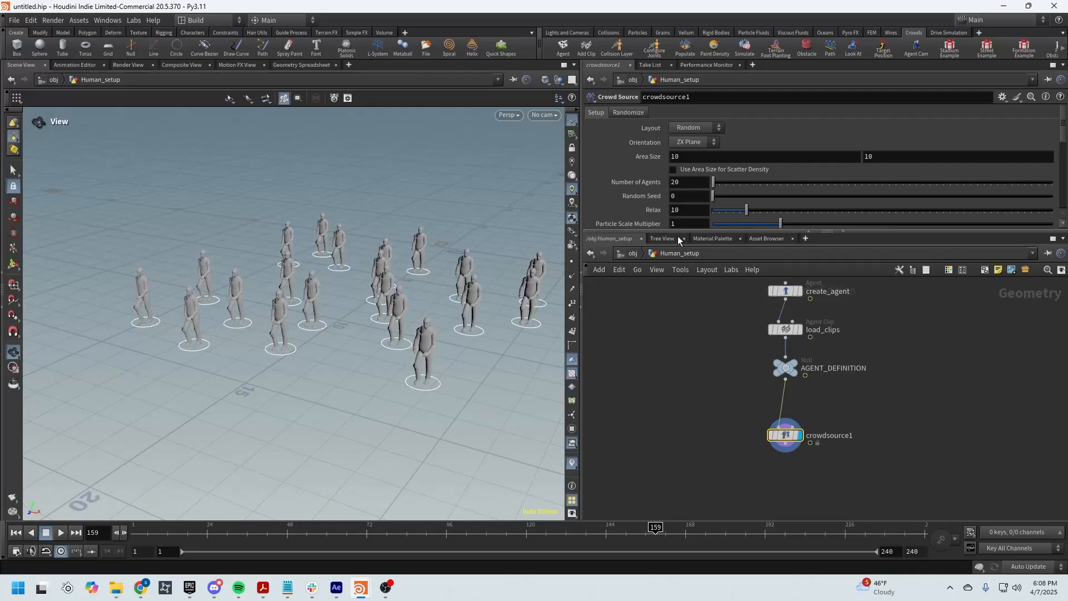
# Enlarge the parameter pane and set crowdsource1's number of agents to 295
pyautogui.moveTo(687, 234); pyautogui.dragTo(688, 338)
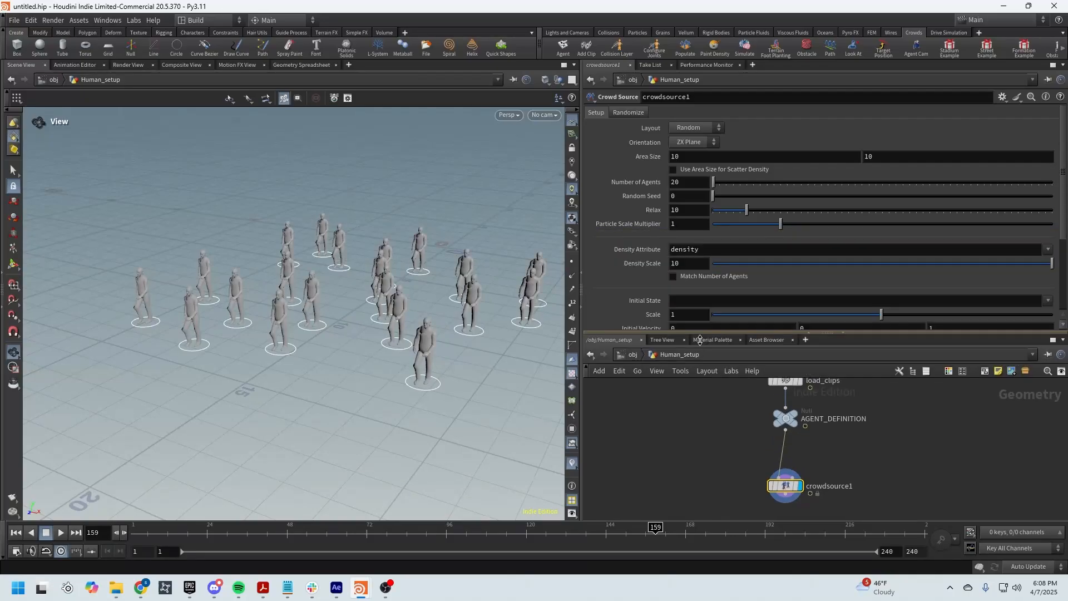
pyautogui.scroll(-3, 791, 291)
pyautogui.scroll(3, 790, 291)
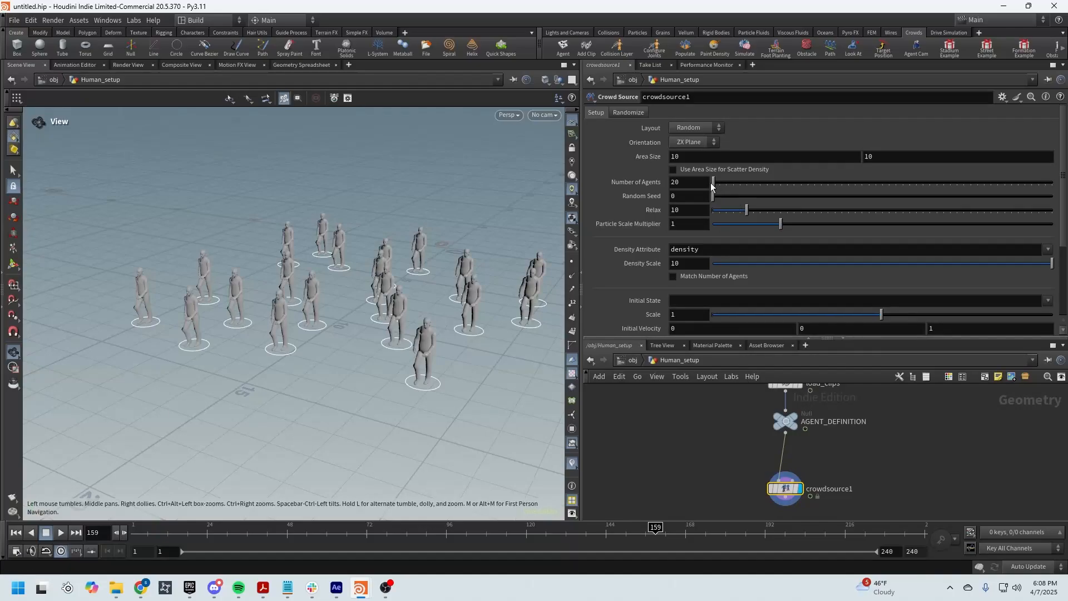
pyautogui.moveTo(716, 186); pyautogui.dragTo(724, 190)
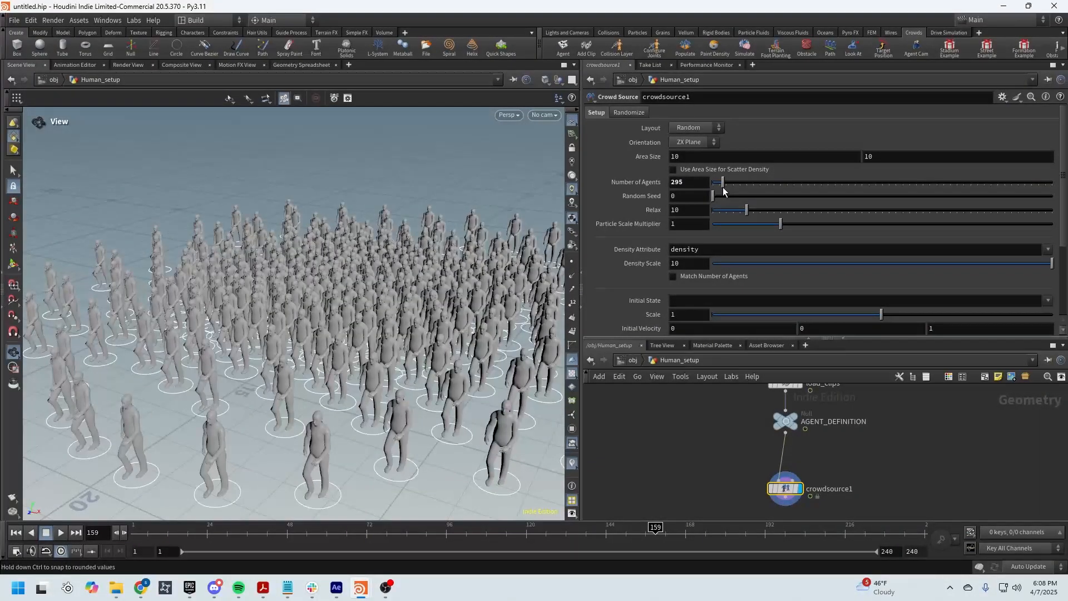
pyautogui.moveTo(388, 317); pyautogui.dragTo(420, 289)
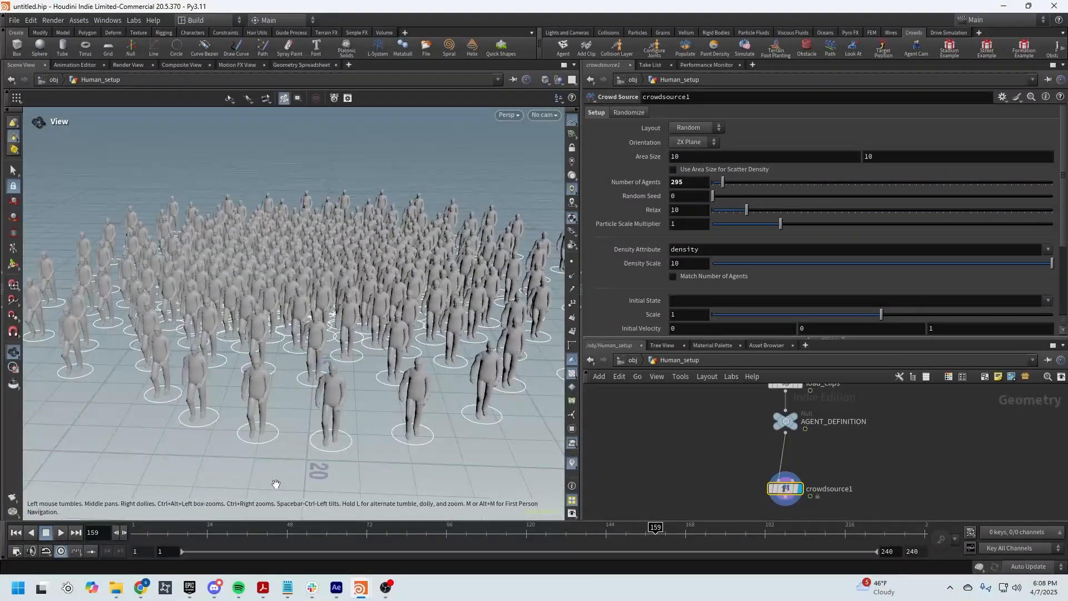
# Play the crowd animation from frame 1, stop it and scrub back to check the agents' walk
pyautogui.moveTo(153, 539); pyautogui.dragTo(32, 532)
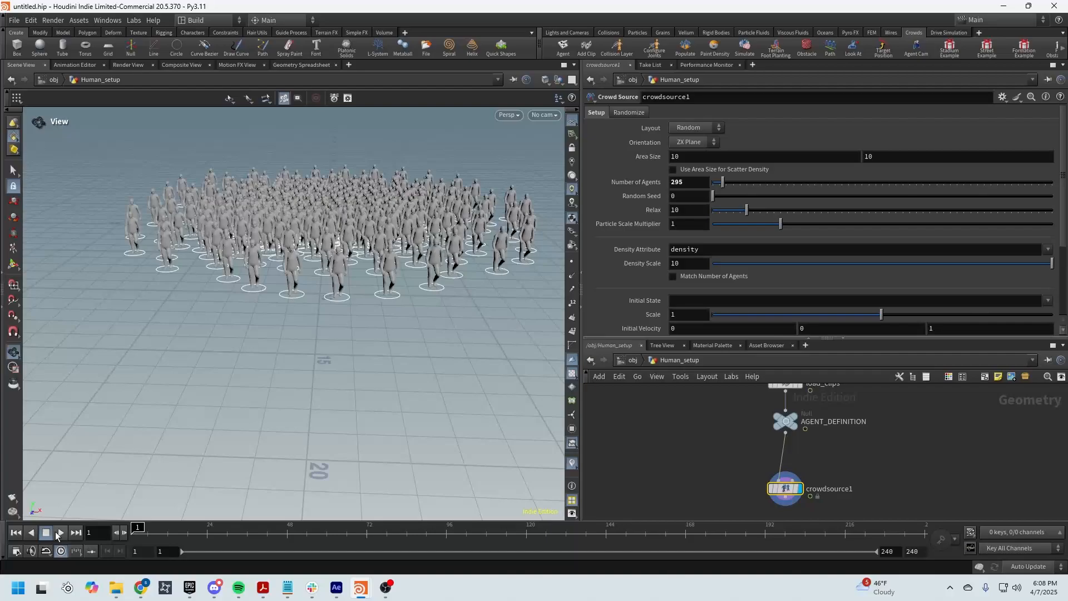
pyautogui.click(59, 533)
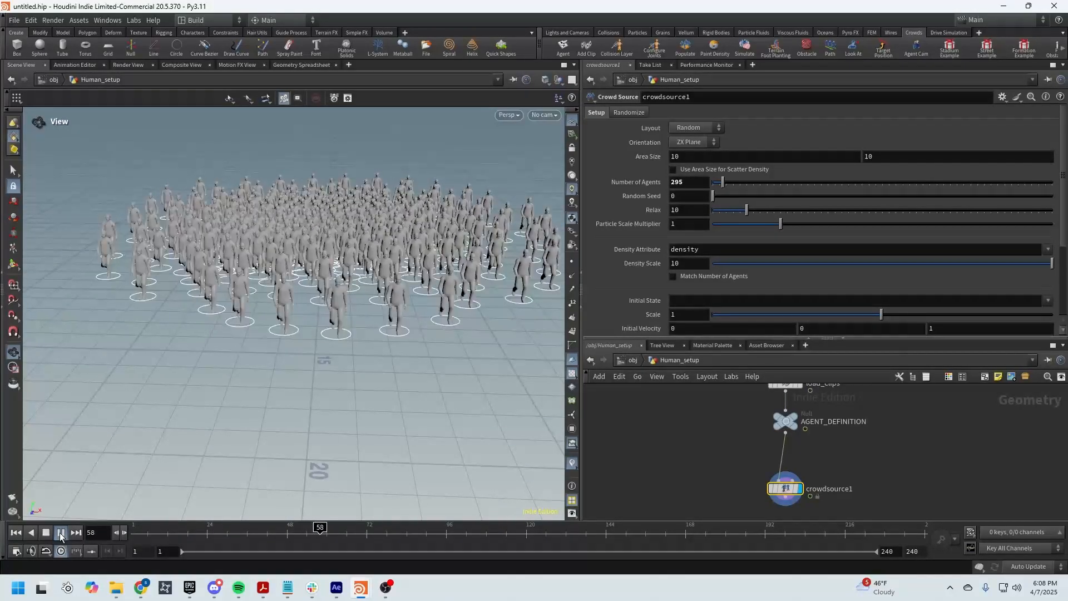
pyautogui.click(48, 535)
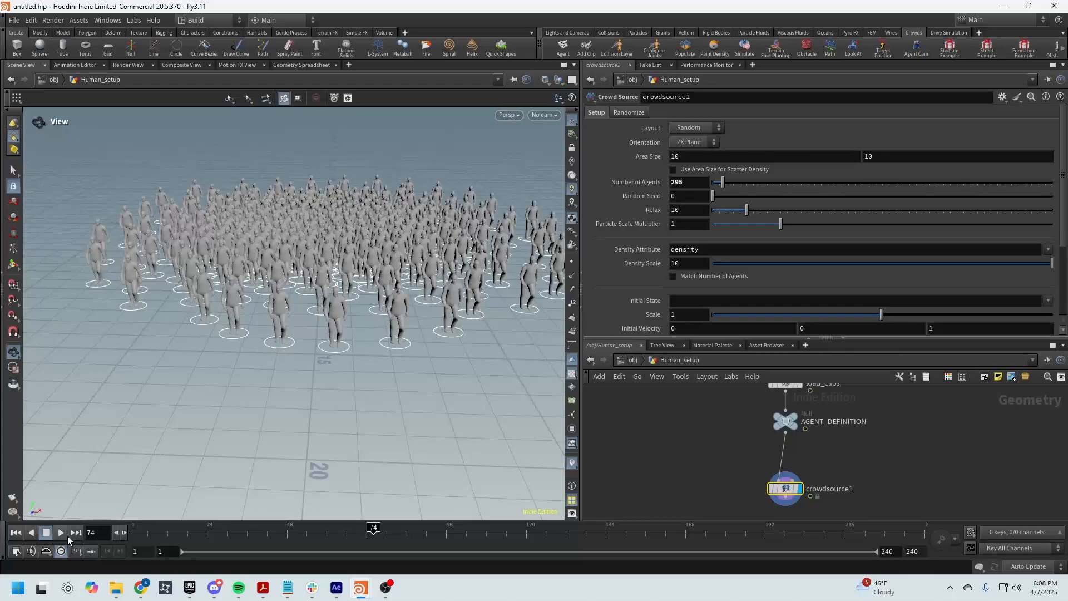
pyautogui.moveTo(369, 534); pyautogui.dragTo(188, 534)
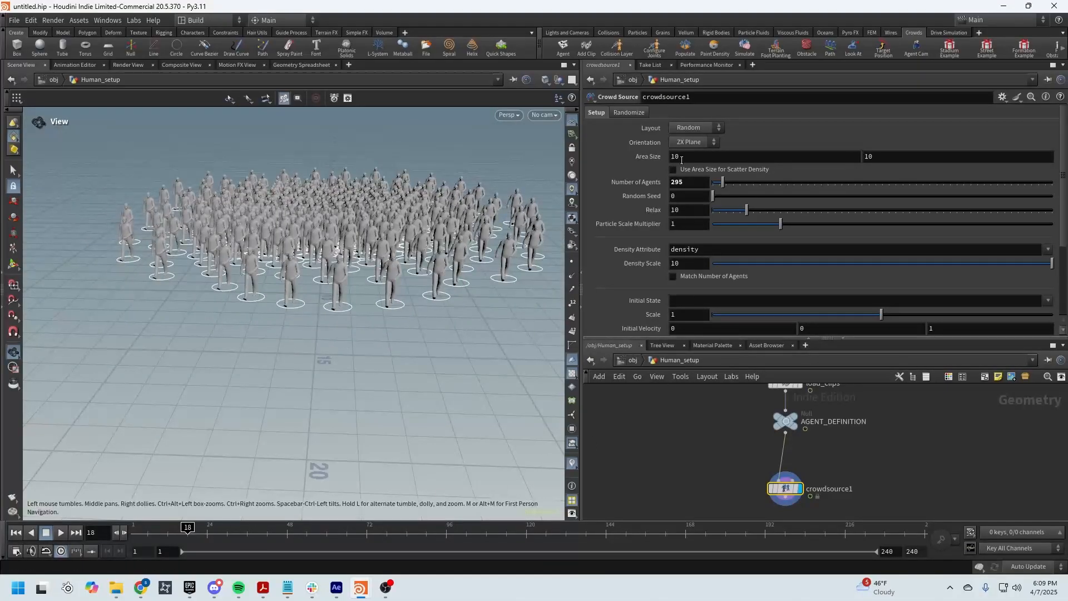
# Turn on heading and clip time randomization for crowdsource1
pyautogui.click(629, 114)
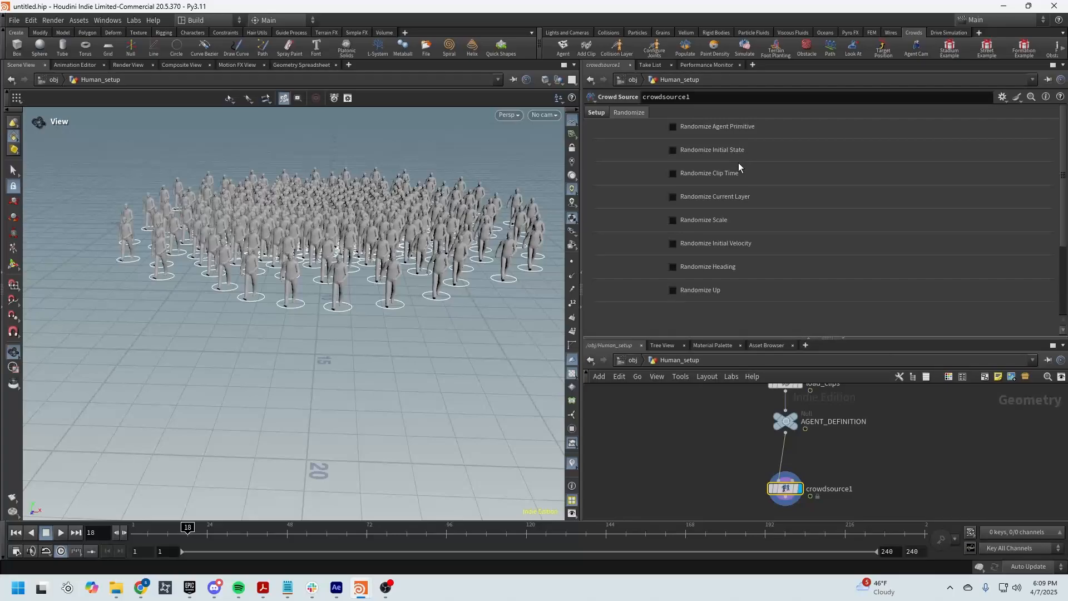
pyautogui.click(726, 267)
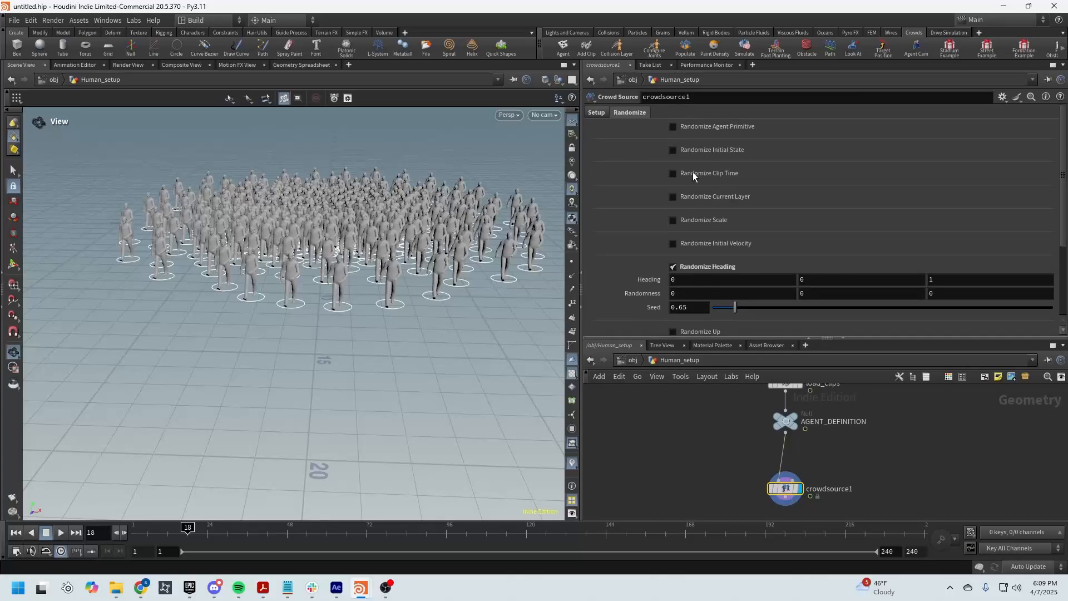
pyautogui.click(693, 175)
# Play the randomized crowd from frame 1, stop it and view the whole group from farther away
pyautogui.moveTo(323, 345)
pyautogui.mouseDown()
pyautogui.moveTo(345, 341)
pyautogui.moveTo(310, 342)
pyautogui.moveTo(328, 339)
pyautogui.mouseUp()
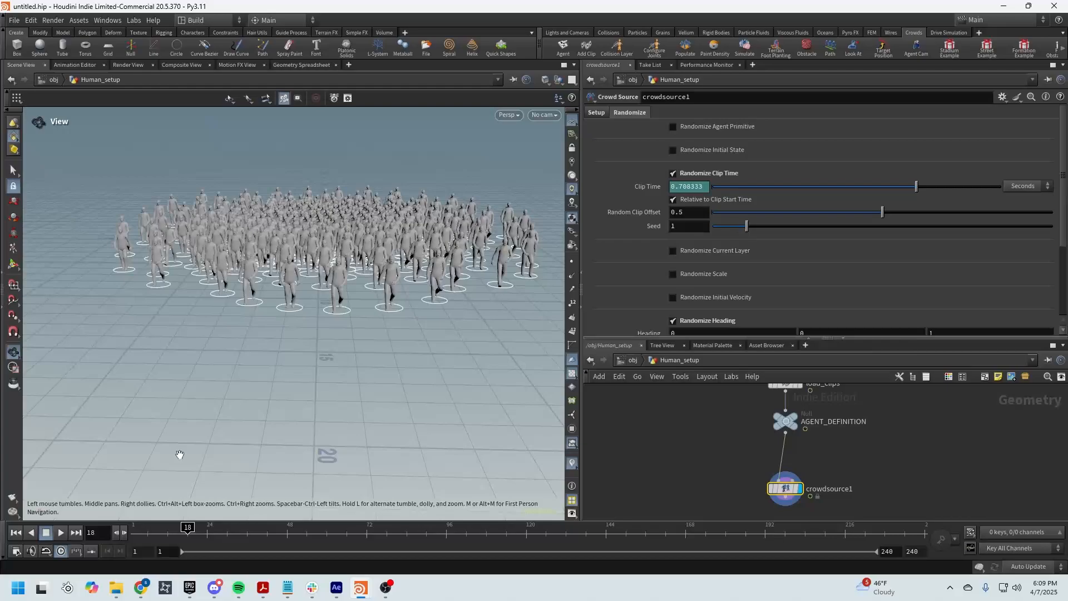
pyautogui.moveTo(210, 535); pyautogui.dragTo(131, 536)
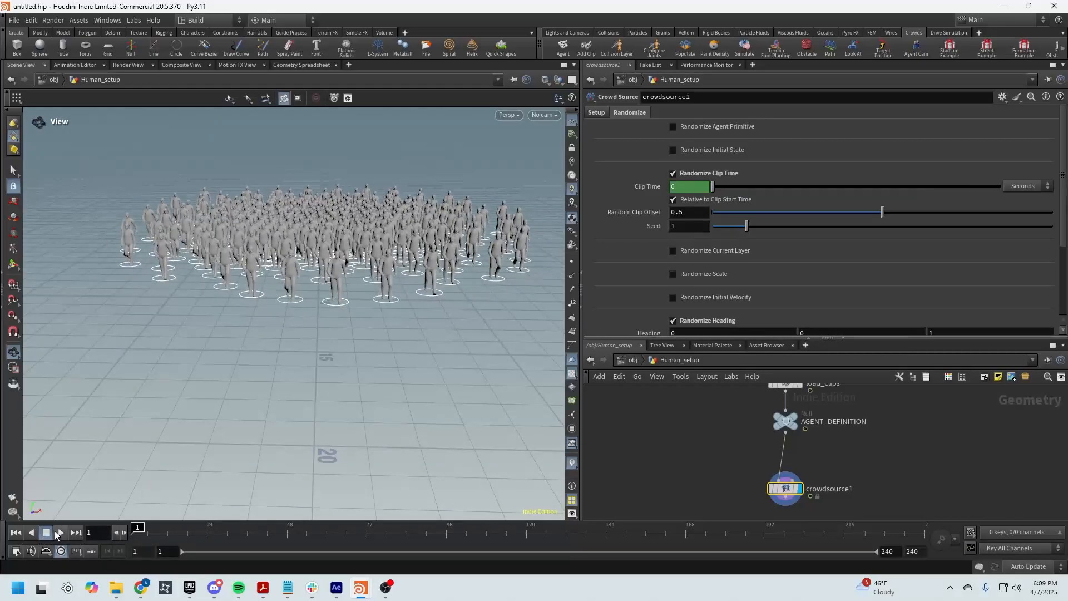
pyautogui.click(58, 534)
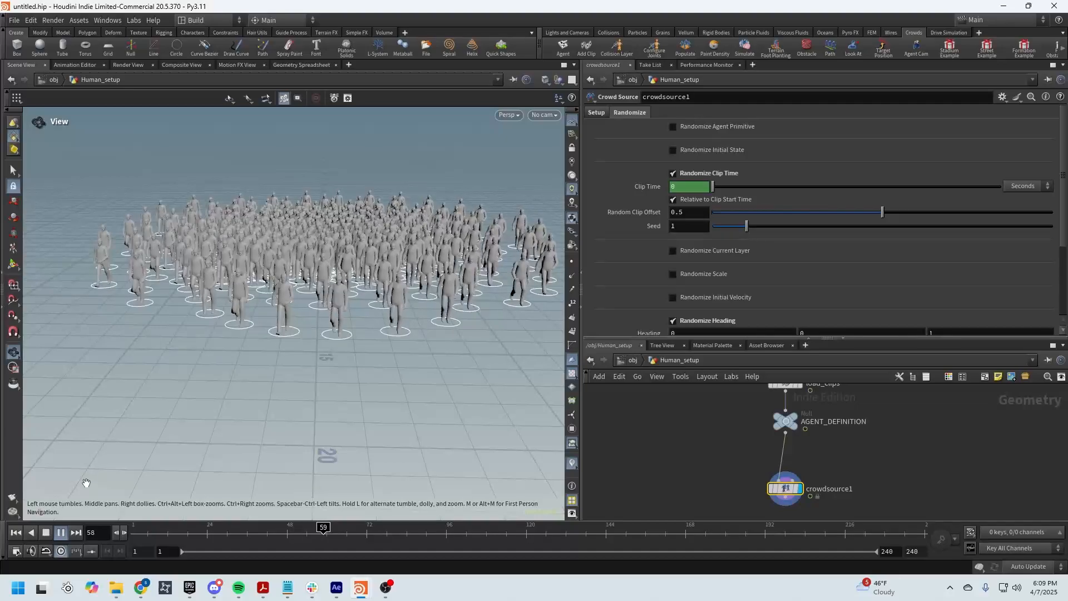
pyautogui.click(60, 533)
pyautogui.moveTo(361, 374); pyautogui.dragTo(177, 356, button='right')
pyautogui.moveTo(267, 361)
pyautogui.mouseDown()
pyautogui.moveTo(285, 432)
pyautogui.moveTo(324, 401)
pyautogui.moveTo(250, 354)
pyautogui.mouseUp()
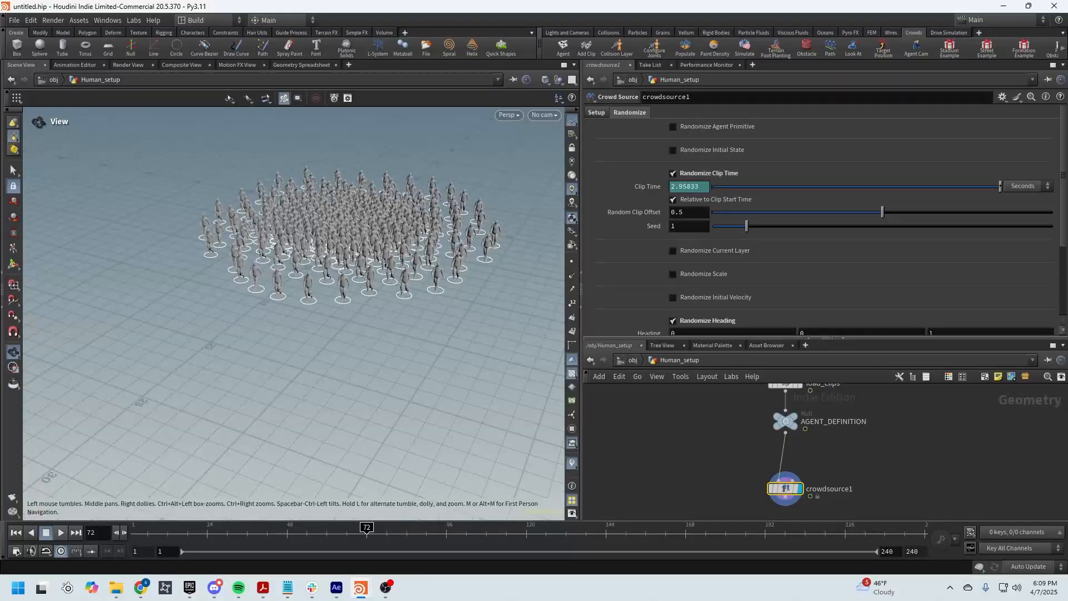
# Add a Crowd MotionPath node below crowdsource1, connect it, display it and inspect the agents' paths
pyautogui.moveTo(939, 451); pyautogui.dragTo(960, 398, button='middle')
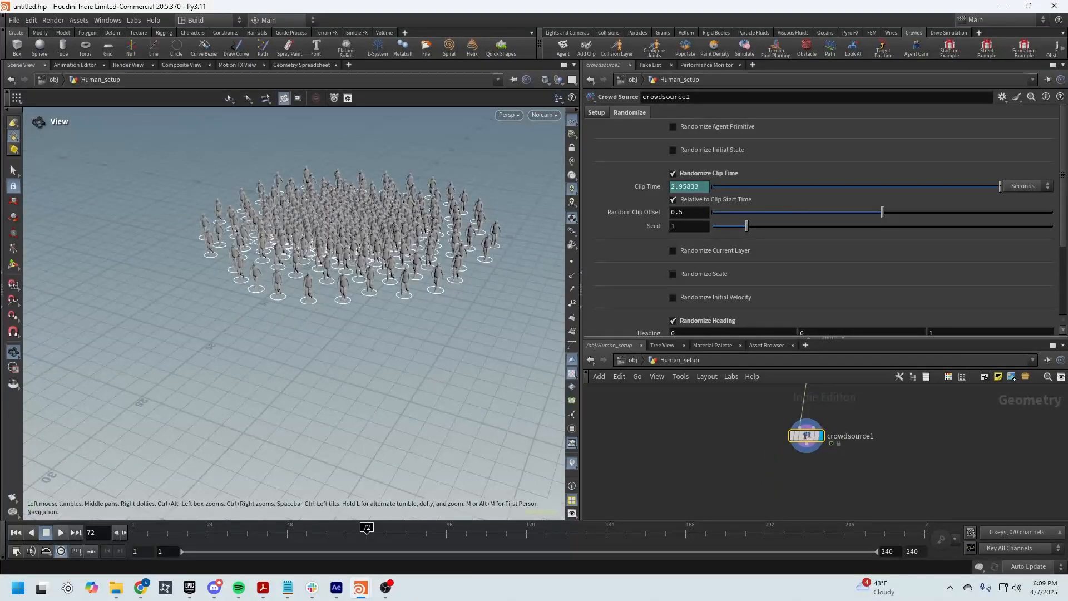
pyautogui.press('Tab')
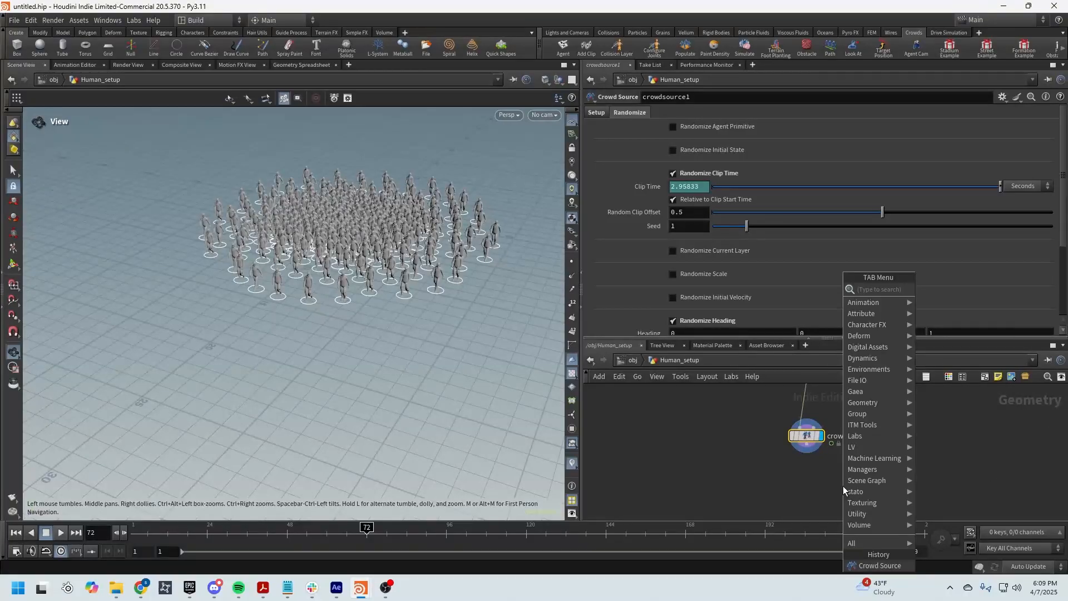
pyautogui.write('crowm')
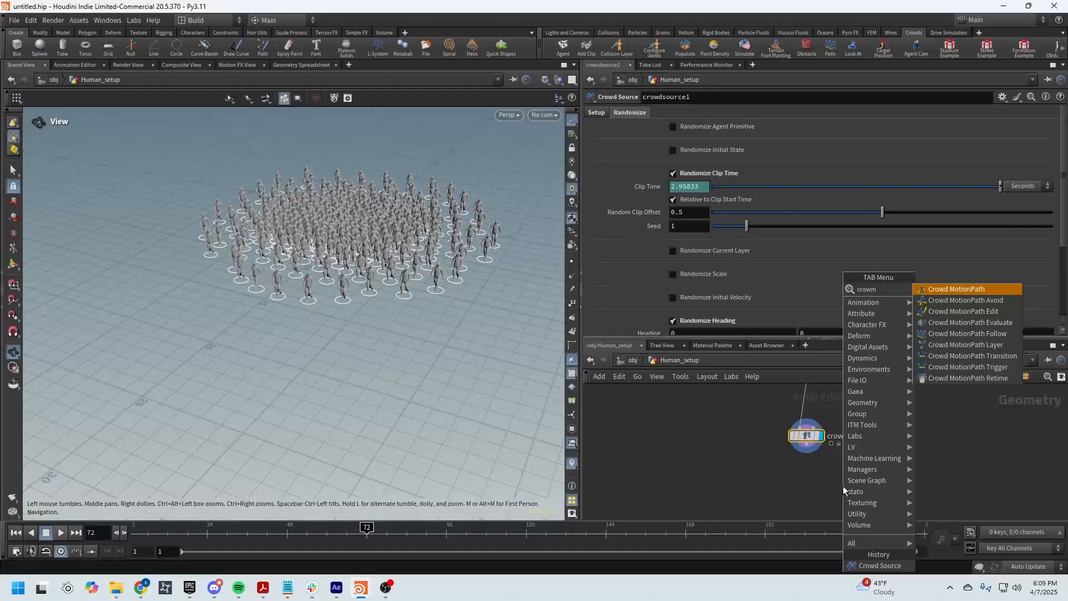
pyautogui.click(963, 290)
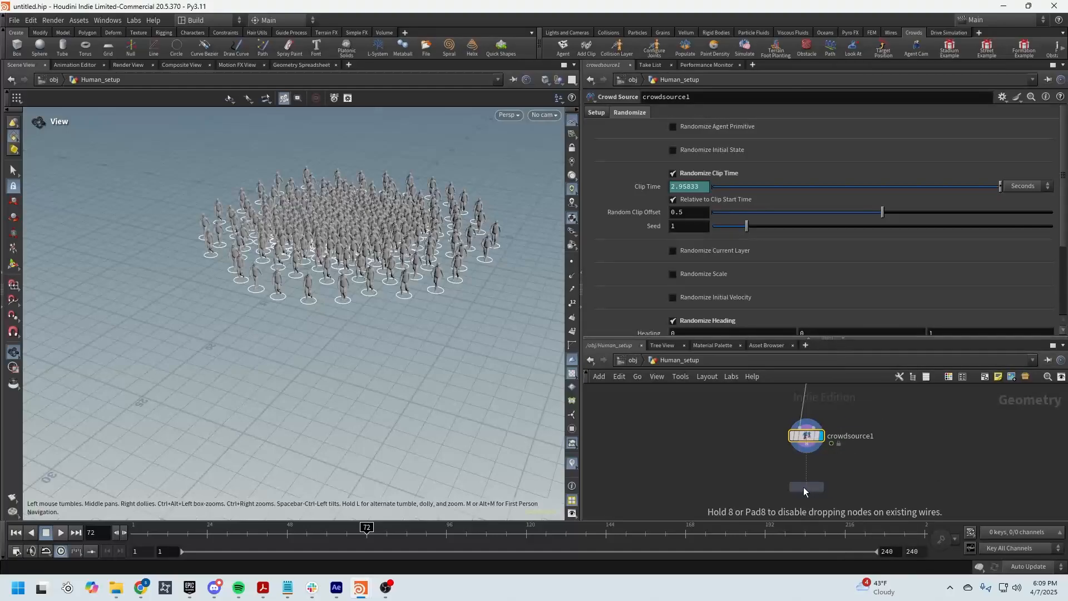
pyautogui.click(804, 486)
pyautogui.moveTo(803, 449); pyautogui.dragTo(811, 492)
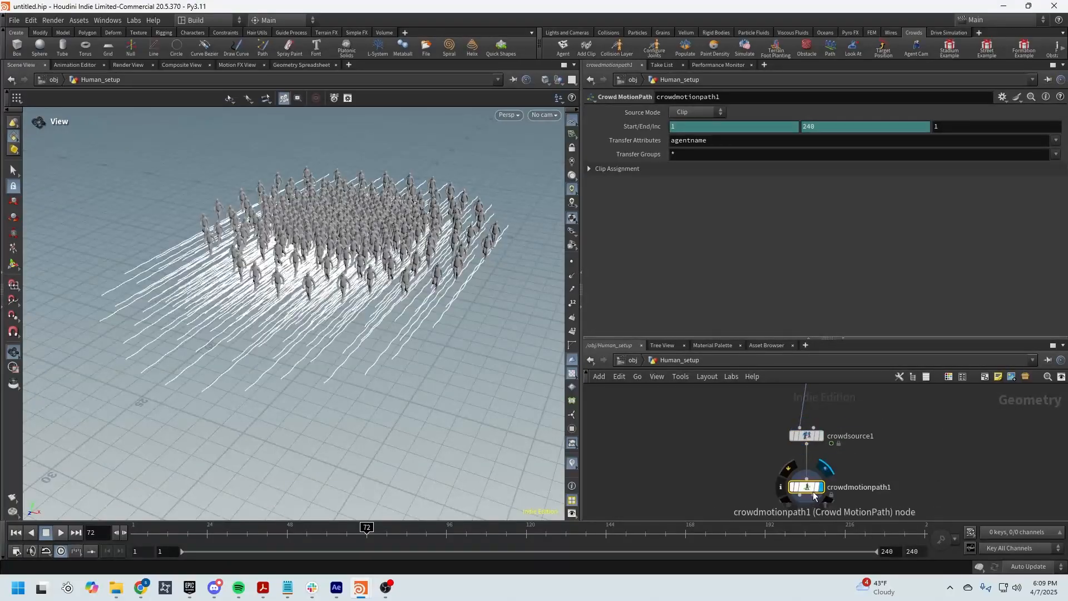
pyautogui.moveTo(449, 314); pyautogui.dragTo(384, 259)
pyautogui.scroll(6, 494, 319)
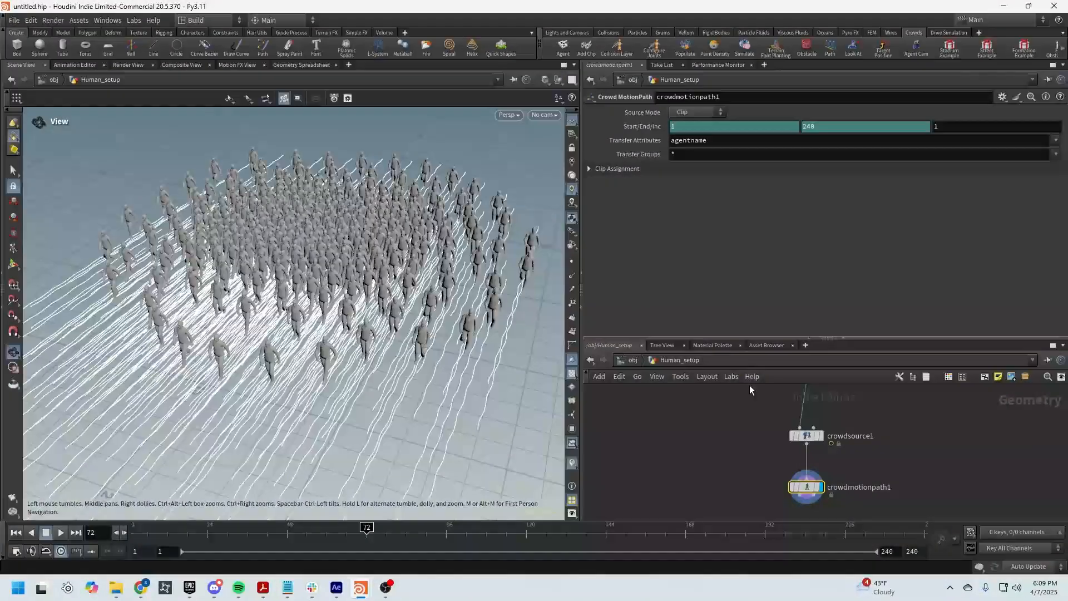
# In crowdsource1's setup, set the density scale to 5.18 and relax to 57
pyautogui.press('Up')
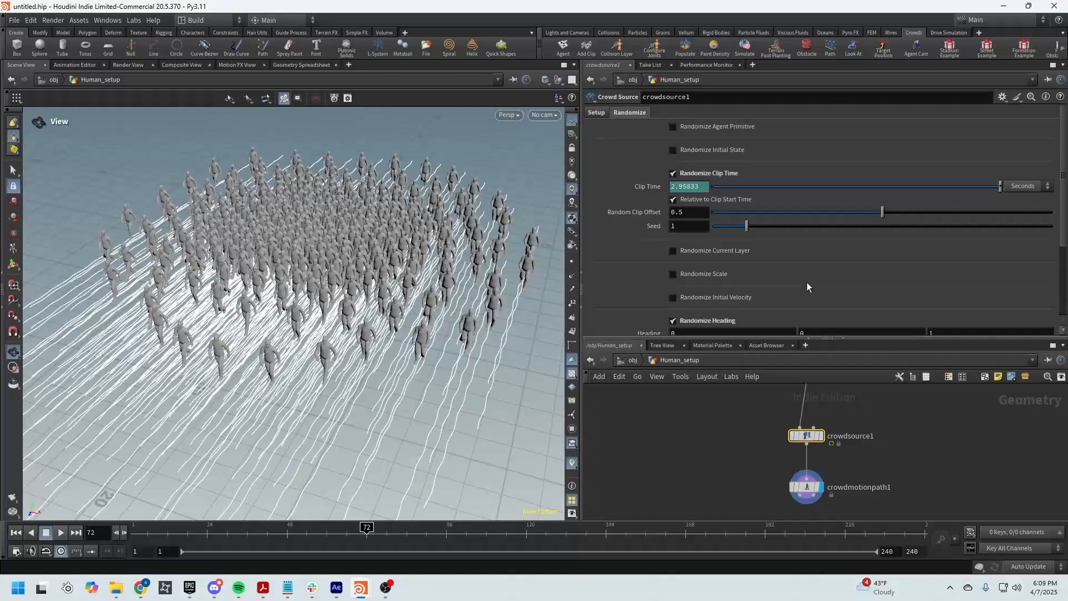
pyautogui.scroll(-4, 818, 300)
pyautogui.scroll(2, 819, 302)
pyautogui.scroll(2, 819, 302)
pyautogui.click(601, 114)
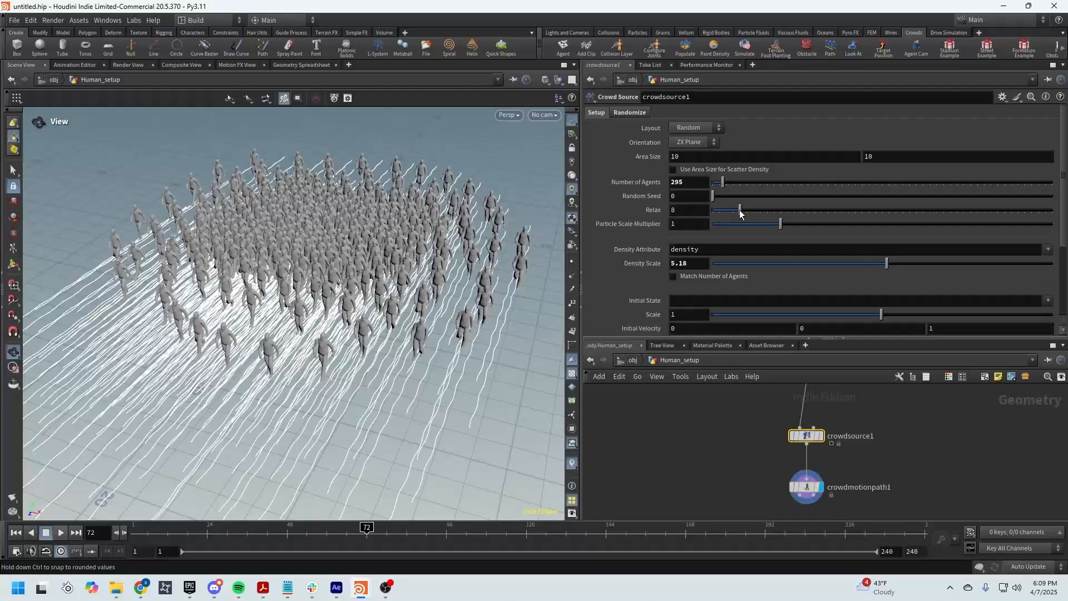
pyautogui.moveTo(744, 211); pyautogui.dragTo(906, 212)
pyautogui.moveTo(369, 286); pyautogui.dragTo(355, 245)
# Add a Crowd MotionPath Follow node below crowdmotionpath1 and connect both motion path outputs to its first two inputs
pyautogui.moveTo(923, 467); pyautogui.dragTo(935, 402, button='middle')
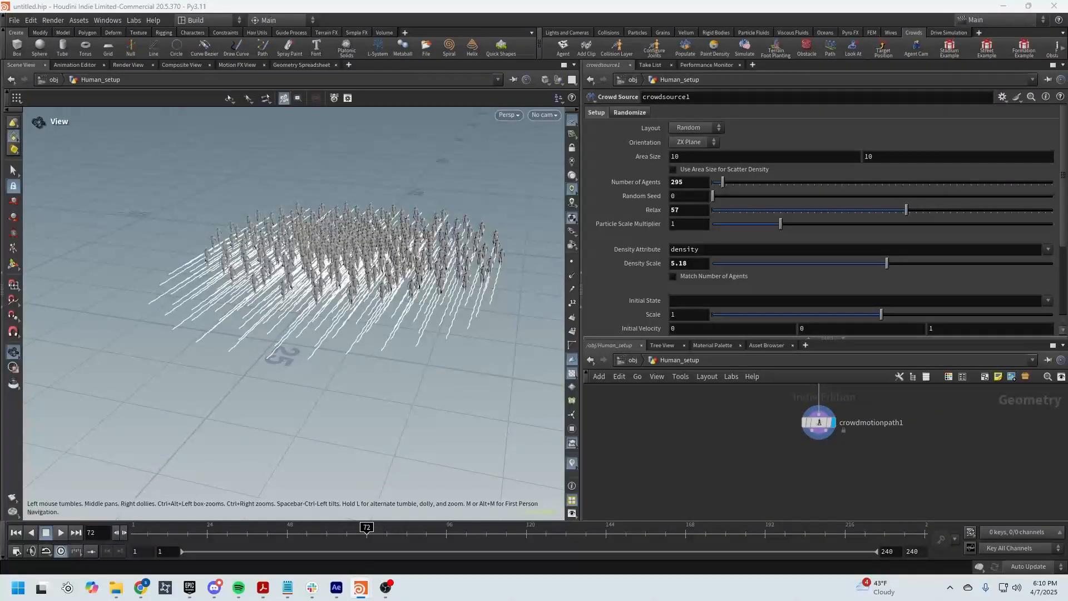
pyautogui.press('Tab')
pyautogui.moveTo(820, 470)
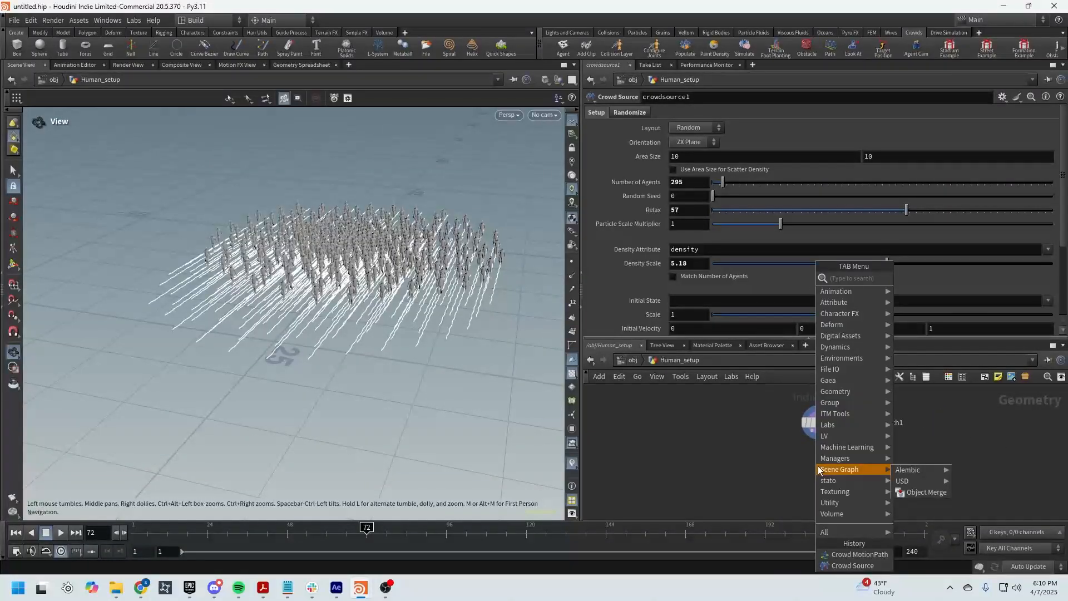
pyautogui.write('cro')
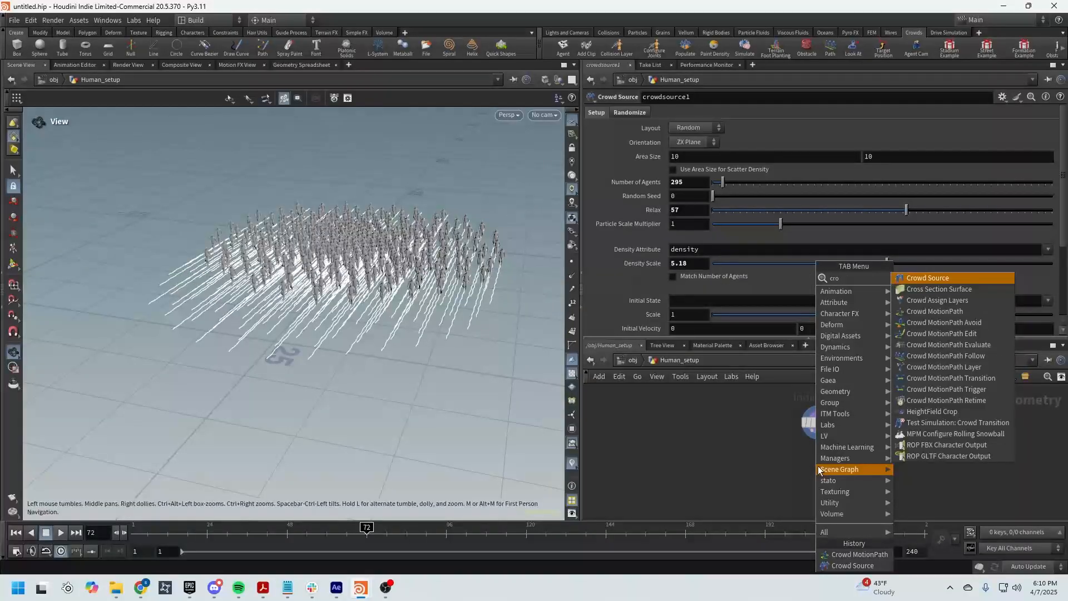
pyautogui.write('w')
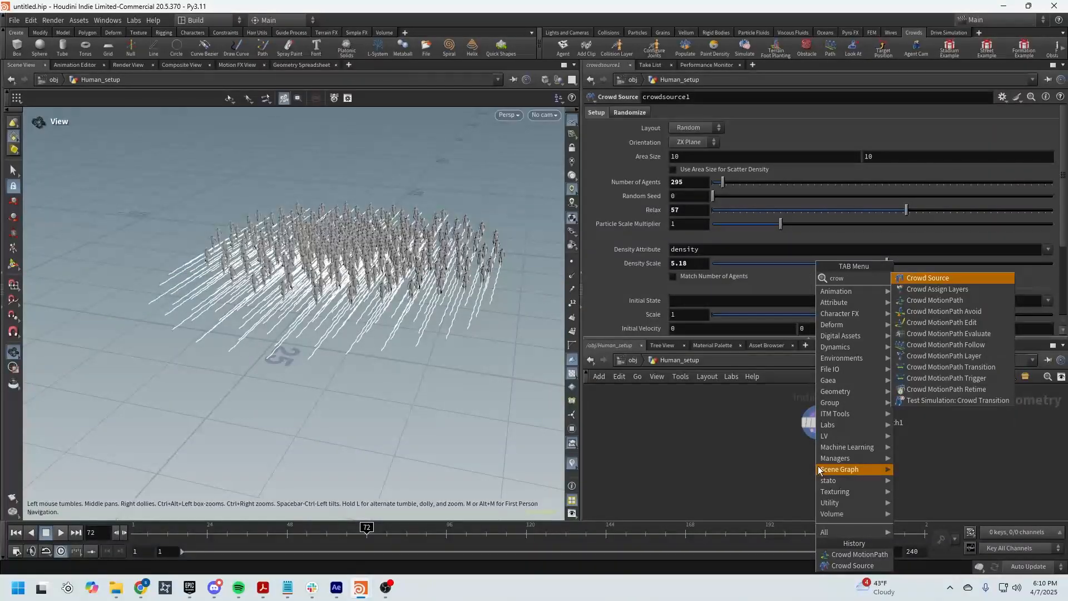
pyautogui.click(925, 345)
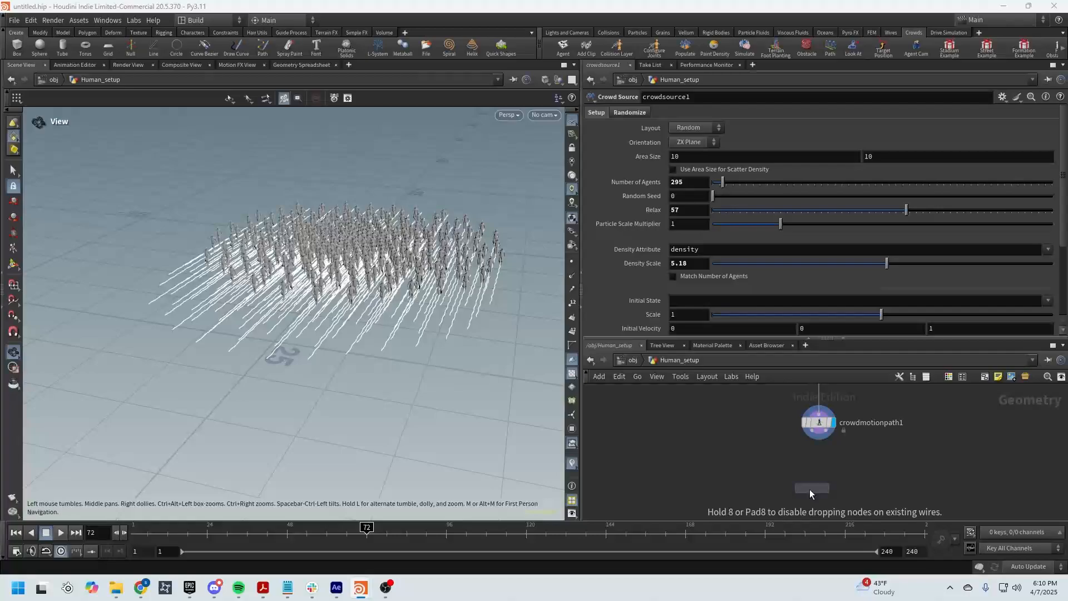
pyautogui.click(805, 491)
pyautogui.moveTo(792, 474); pyautogui.dragTo(801, 413)
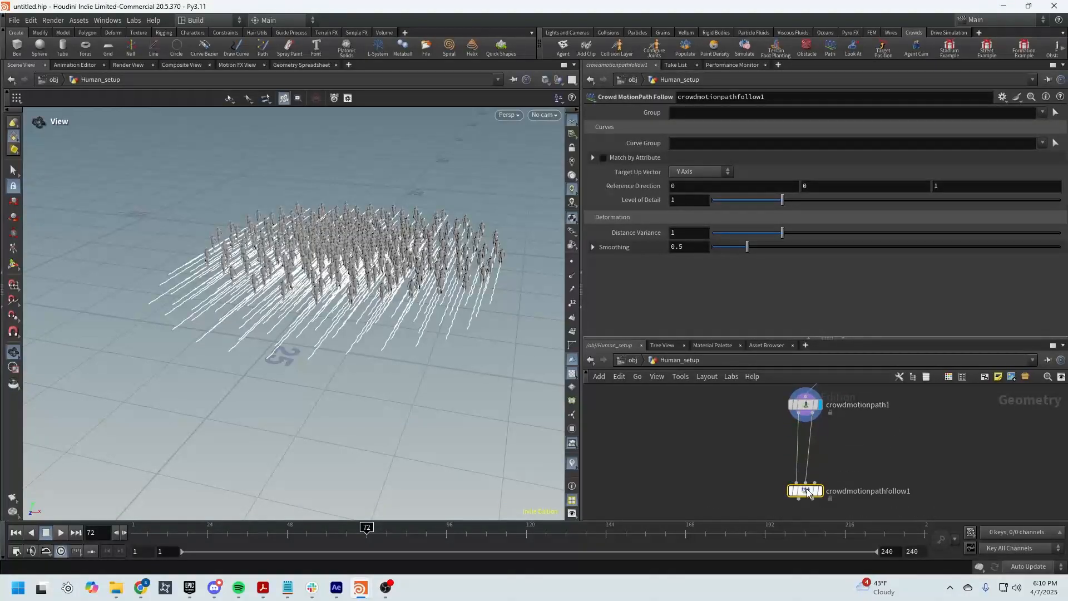
# Add a Curve Polygon node beside crowdmotionpath1 and connect it to the third input of crowdmotionpathfollow1
pyautogui.moveTo(806, 491); pyautogui.dragTo(805, 452)
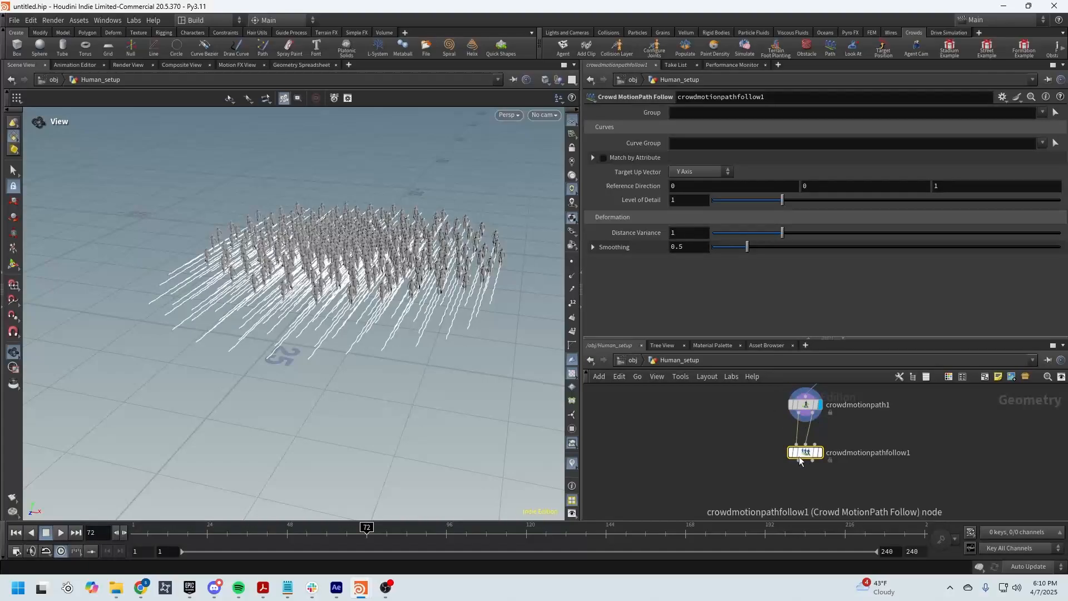
pyautogui.moveTo(800, 452)
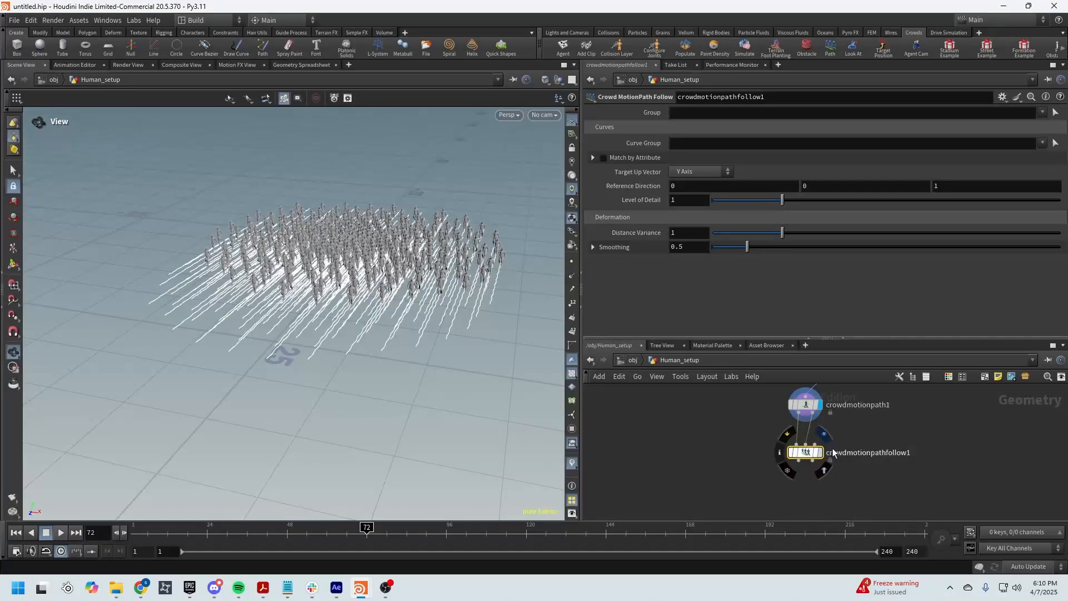
pyautogui.press('Tab')
pyautogui.write('cur')
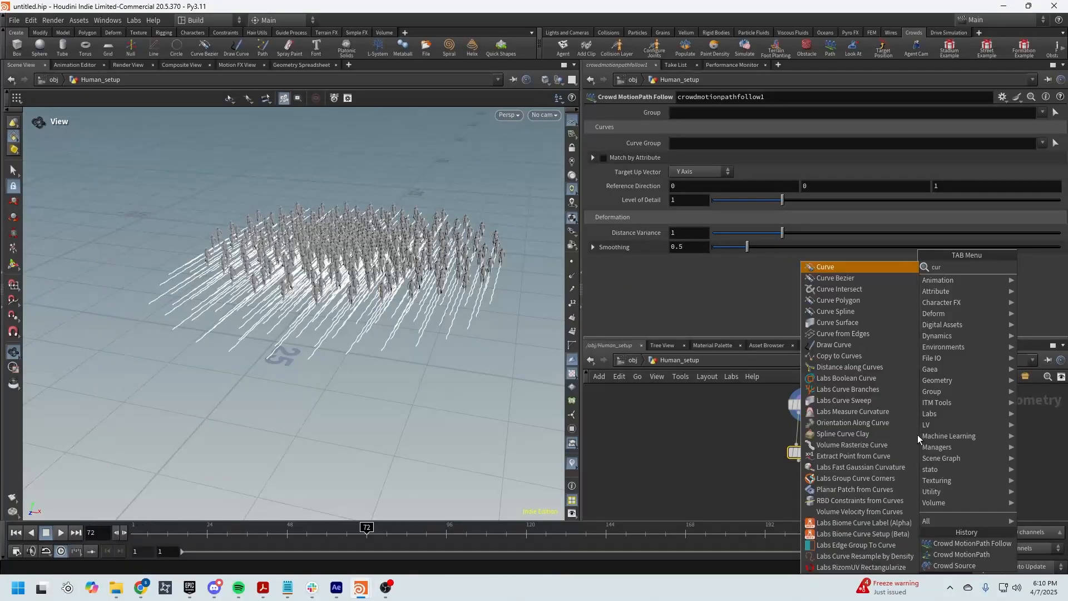
pyautogui.click(869, 305)
pyautogui.click(942, 411)
pyautogui.click(941, 413)
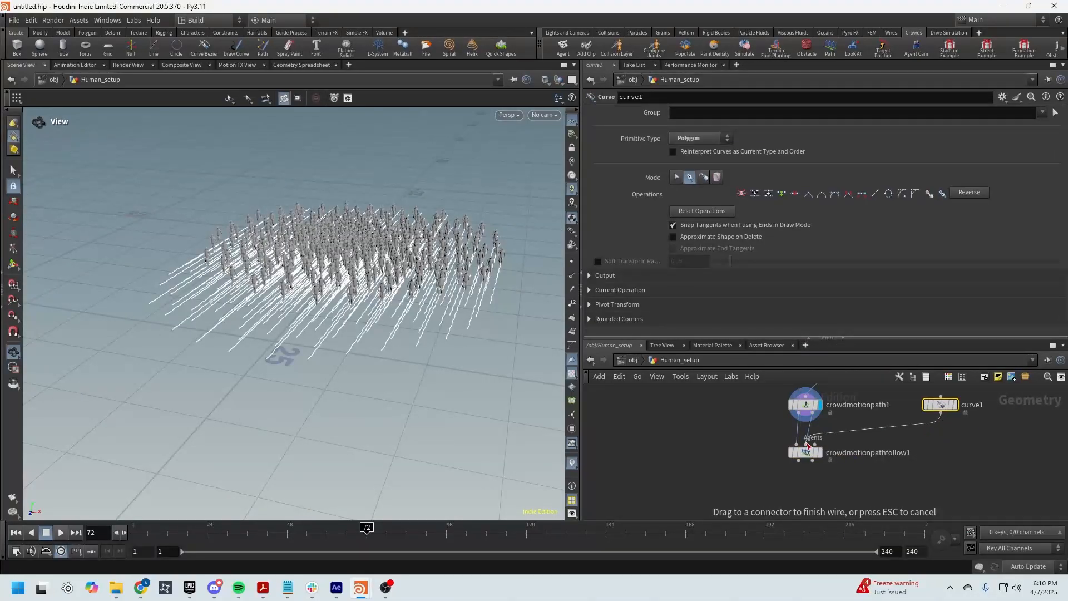
pyautogui.click(815, 445)
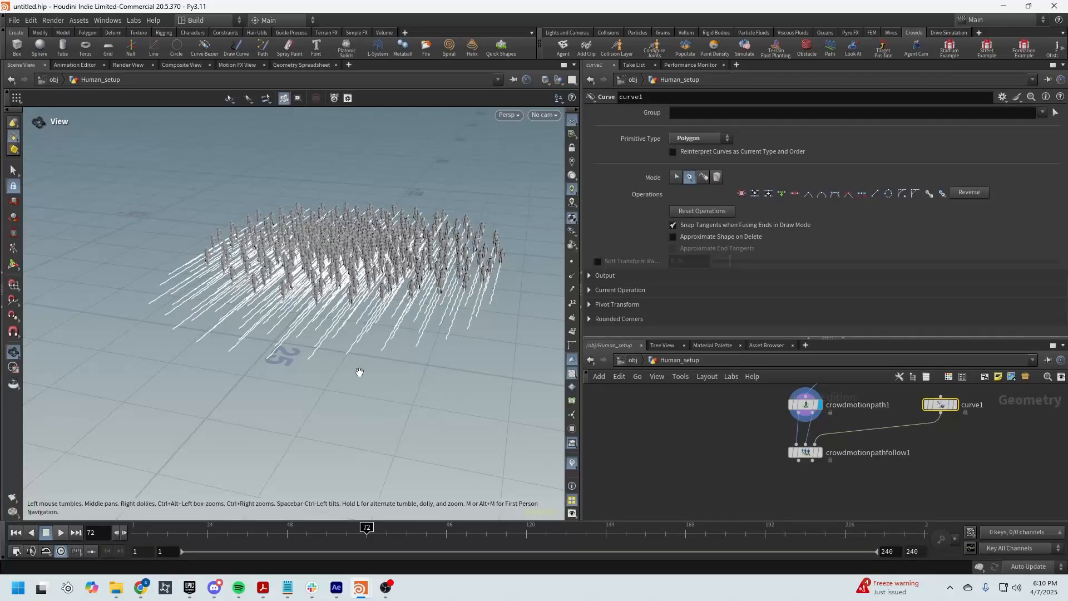
# Switch the viewport to the Top view and frame the crowd's motion paths with free space around them
pyautogui.press('Return')
pyautogui.keyDown('alt'); pyautogui.moveTo(396, 323); pyautogui.dragTo(470, 350); pyautogui.keyUp('alt')
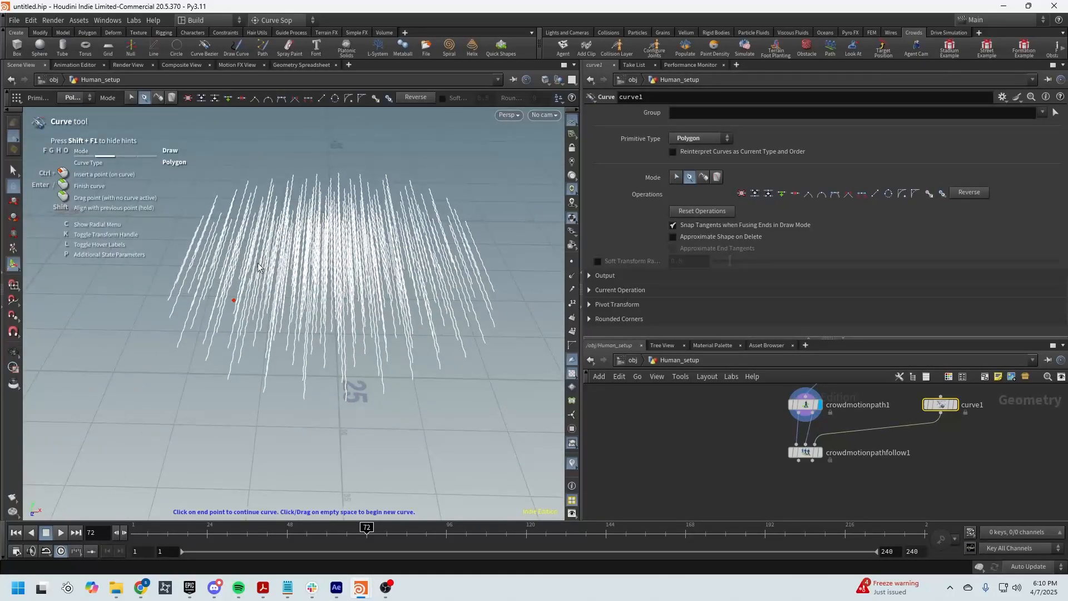
pyautogui.click(512, 116)
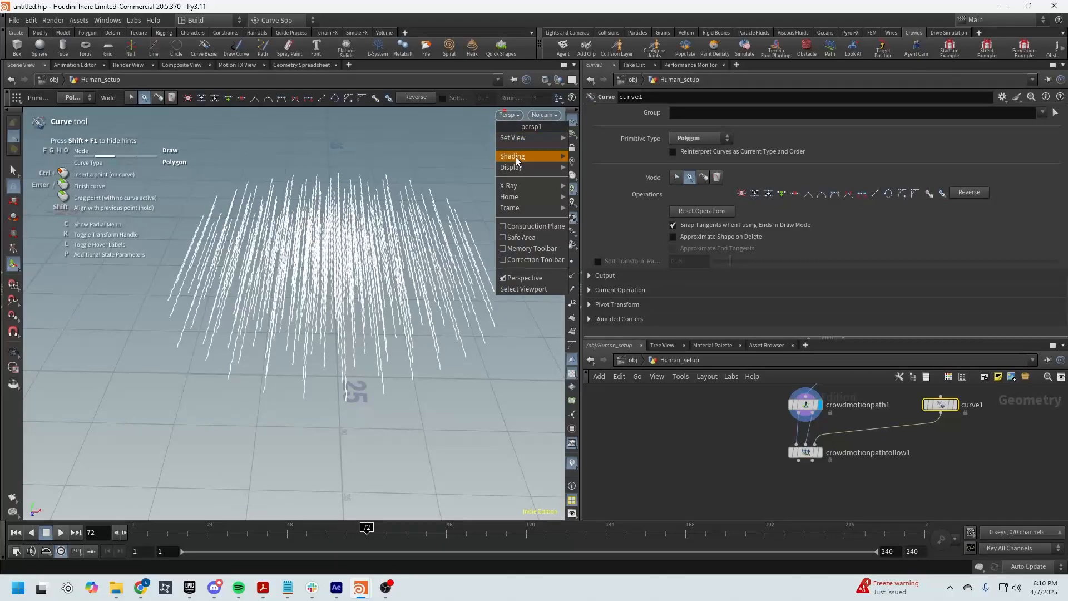
pyautogui.moveTo(513, 138)
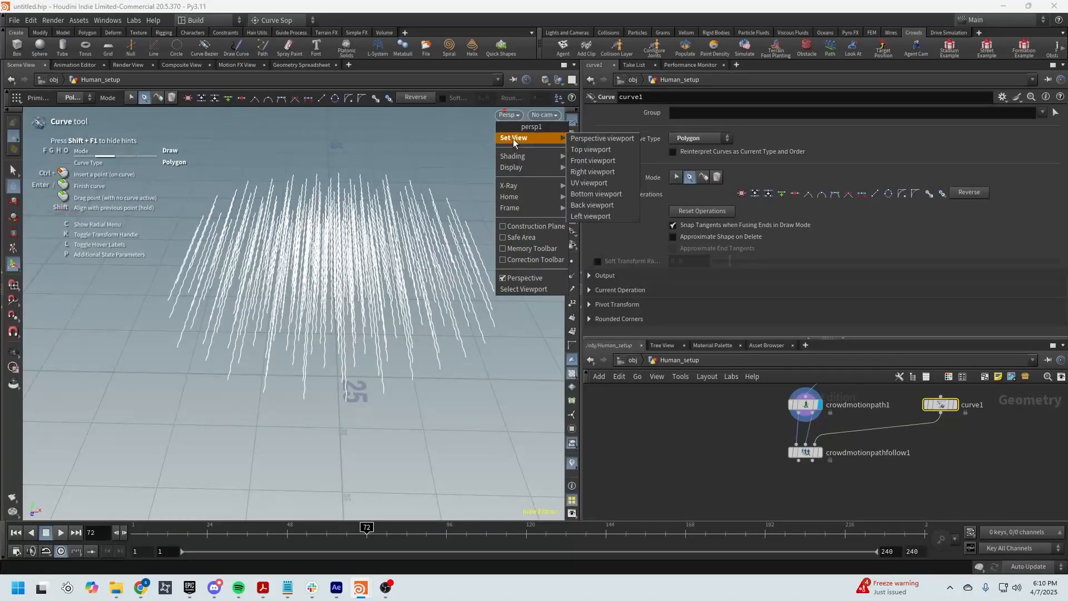
pyautogui.click(590, 149)
pyautogui.press('Escape')
pyautogui.keyDown('alt'); pyautogui.moveTo(402, 339); pyautogui.dragTo(374, 296, button='middle'); pyautogui.keyUp('alt')
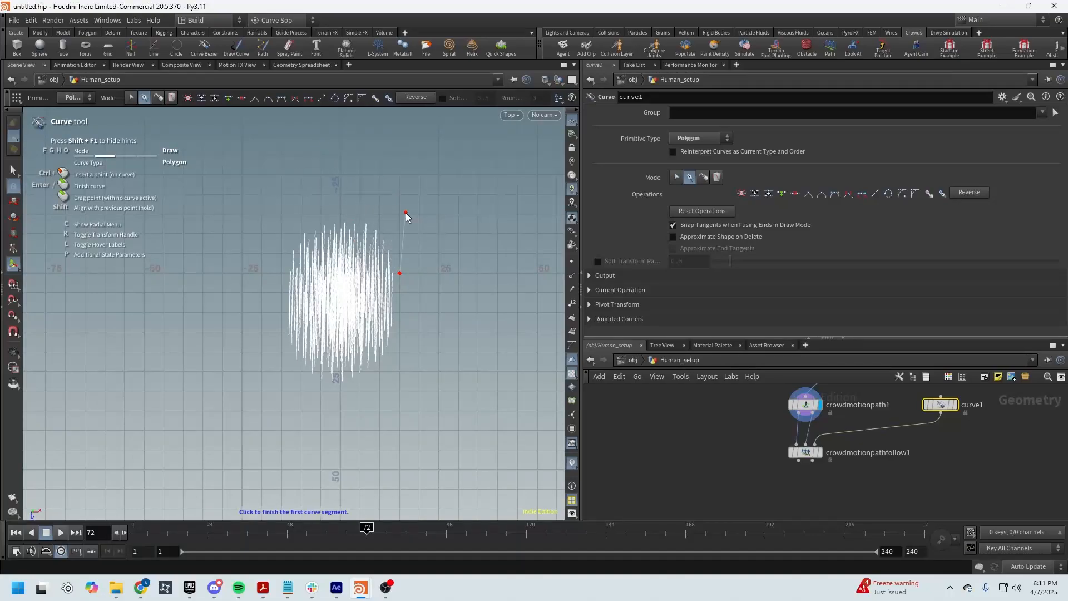
pyautogui.press('Escape')
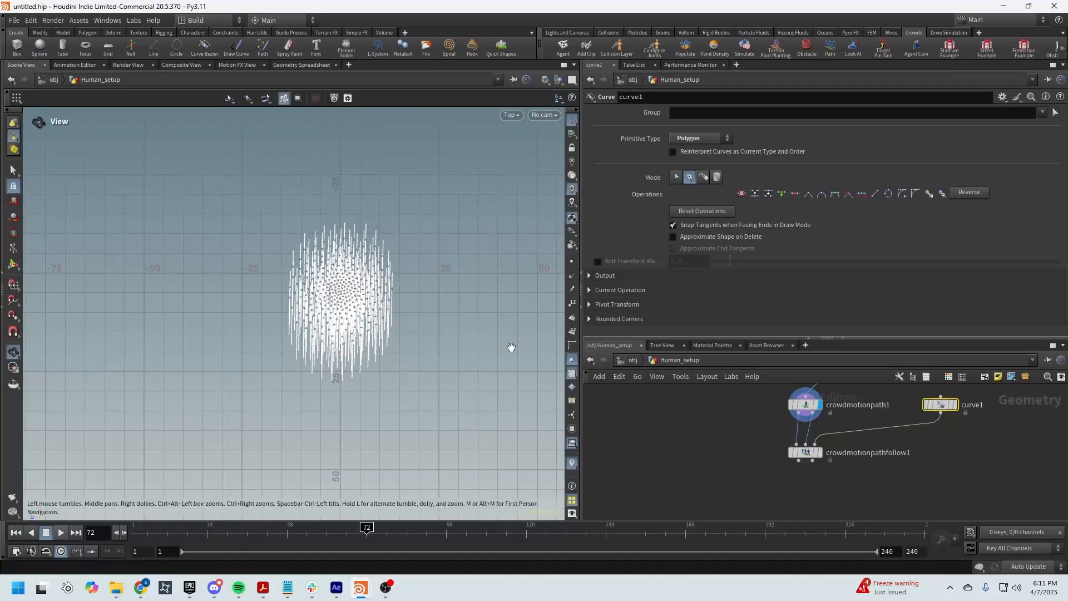
# Draw curve1 as an S-shaped polygon path that starts above the crowd, crosses it and ends well below it
pyautogui.press('Return')
pyautogui.click(336, 136)
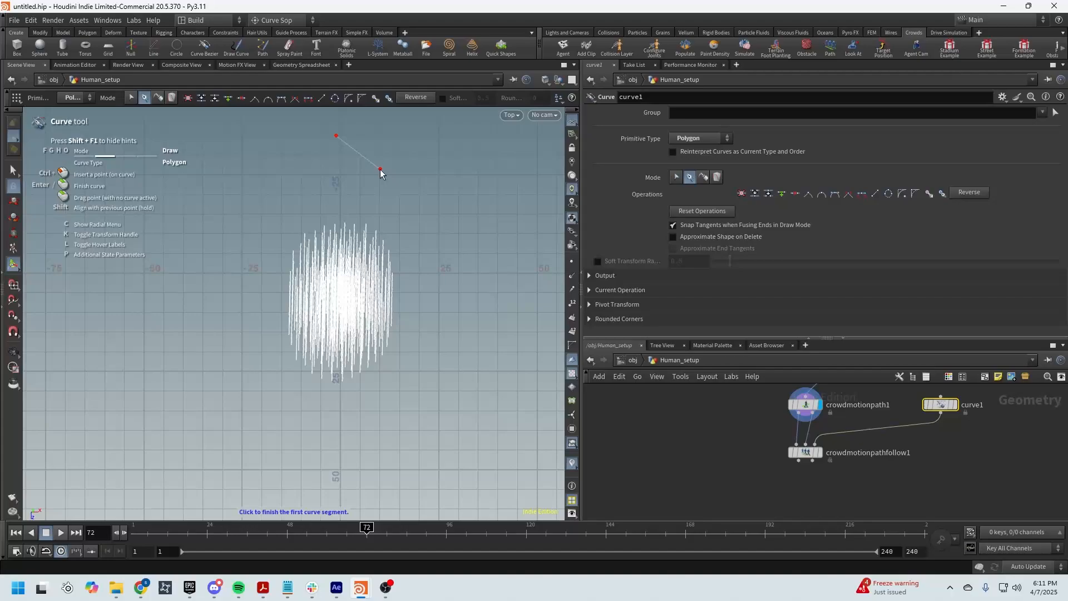
pyautogui.click(380, 169)
pyautogui.click(429, 198)
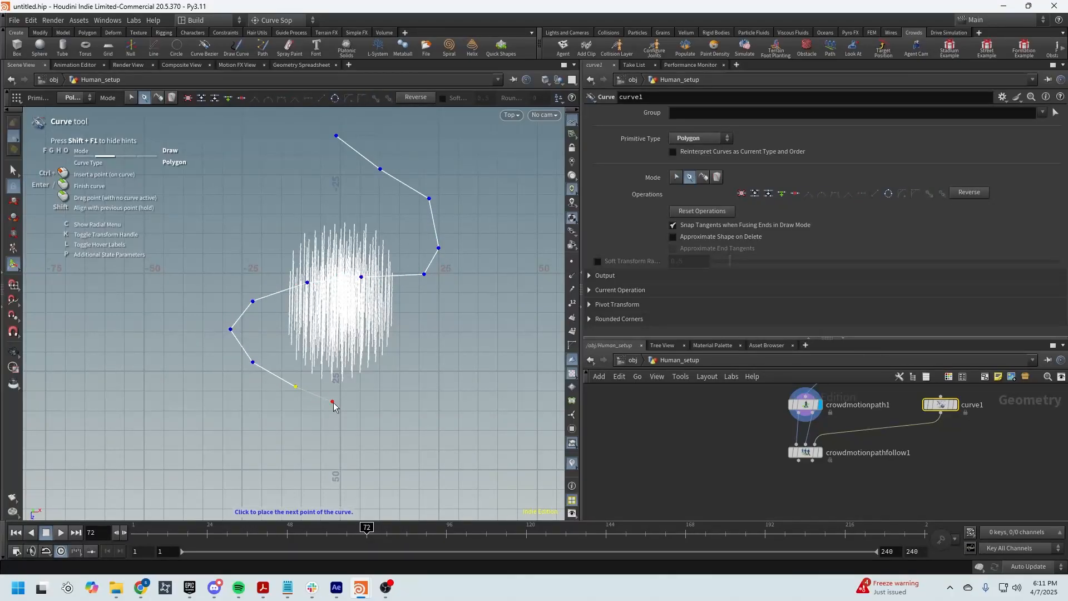
pyautogui.click(361, 419)
pyautogui.press('Return')
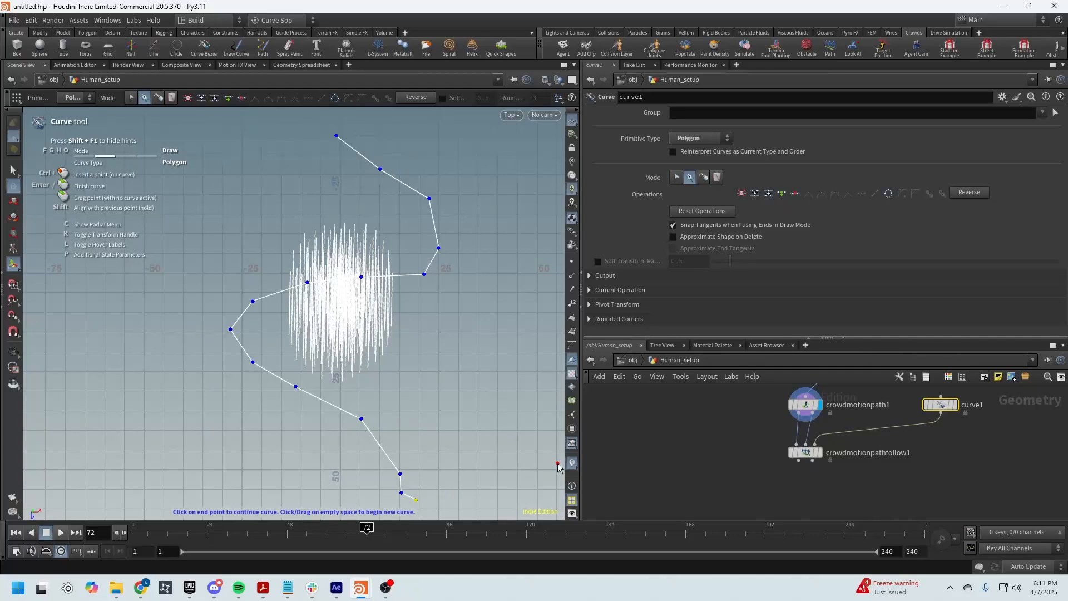
# Display curve1 and return the viewport to the perspective view with the drawn path in sight
pyautogui.click(954, 404)
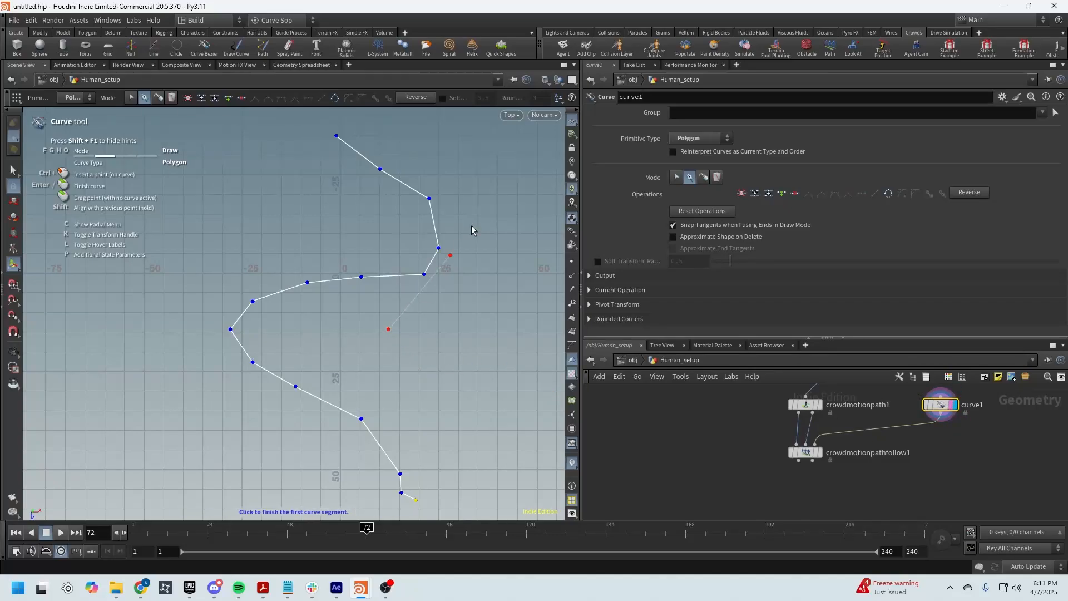
pyautogui.press('Escape')
pyautogui.click(510, 115)
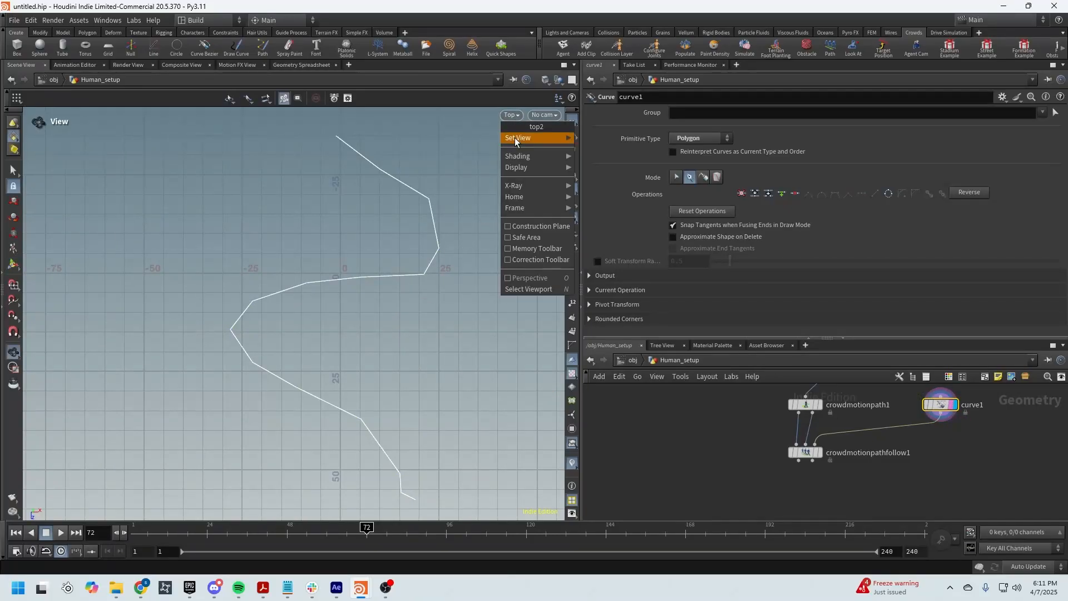
pyautogui.moveTo(527, 141)
pyautogui.click(579, 138)
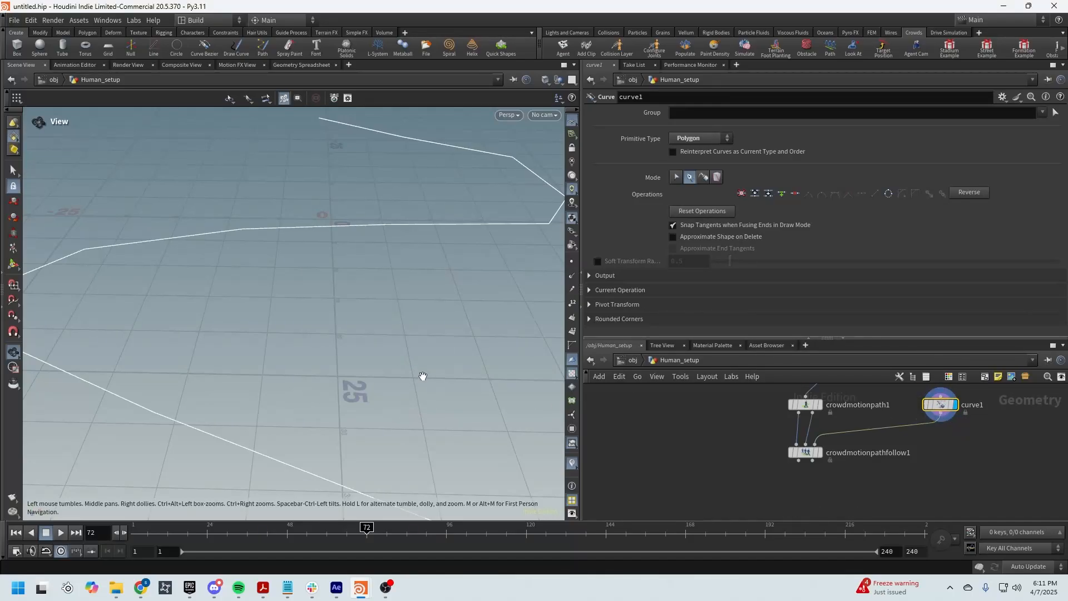
pyautogui.scroll(-4, 422, 376)
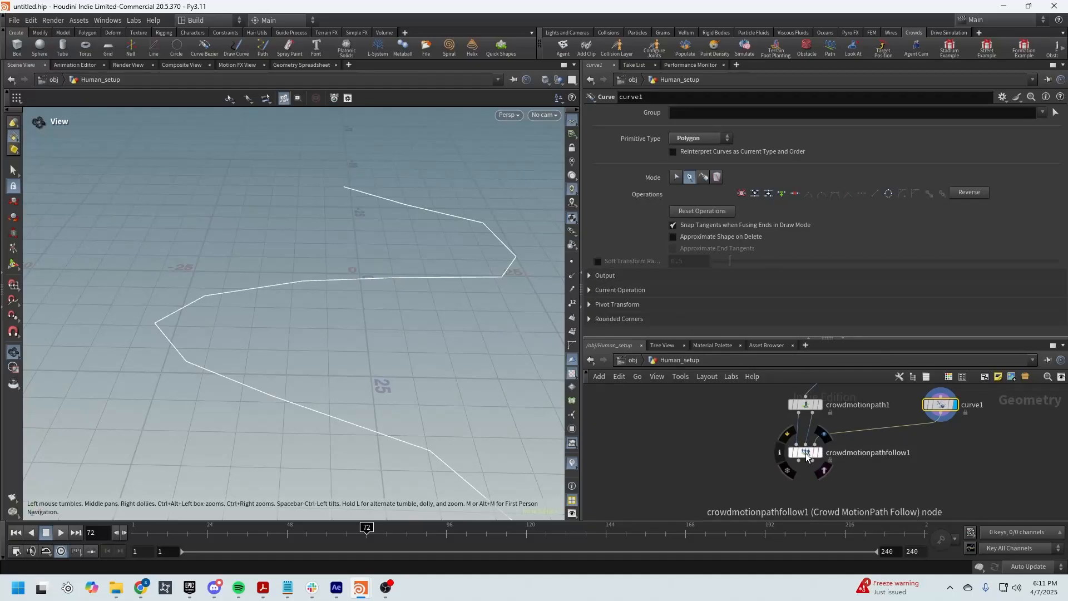
# Insert a Resample node between curve1 and crowdmotionpathfollow1, making room for it in the network
pyautogui.moveTo(806, 453); pyautogui.dragTo(800, 506)
pyautogui.press('Tab')
pyautogui.write('res')
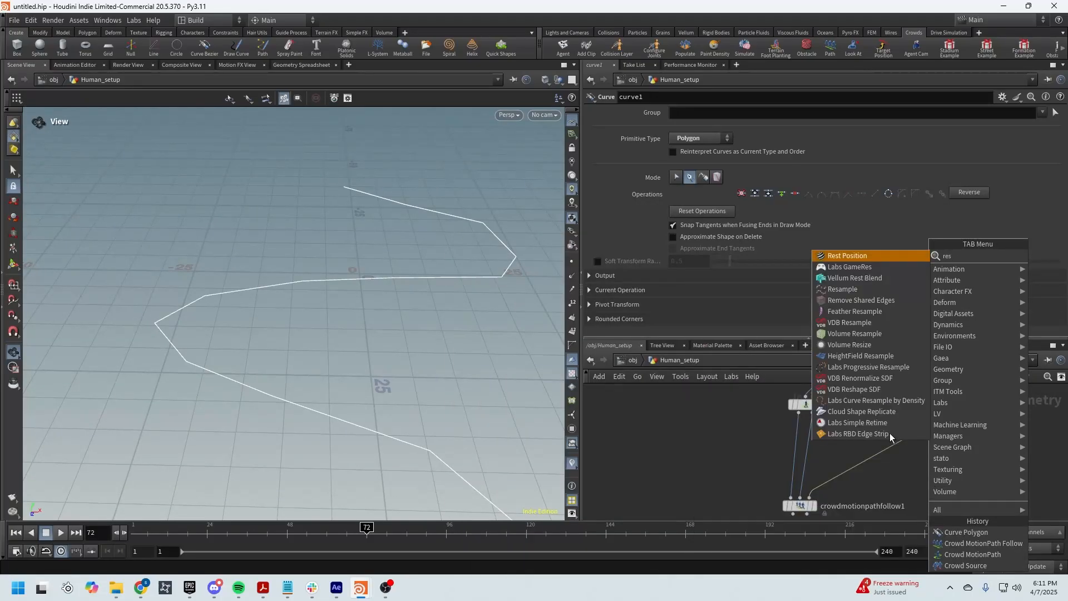
pyautogui.click(842, 288)
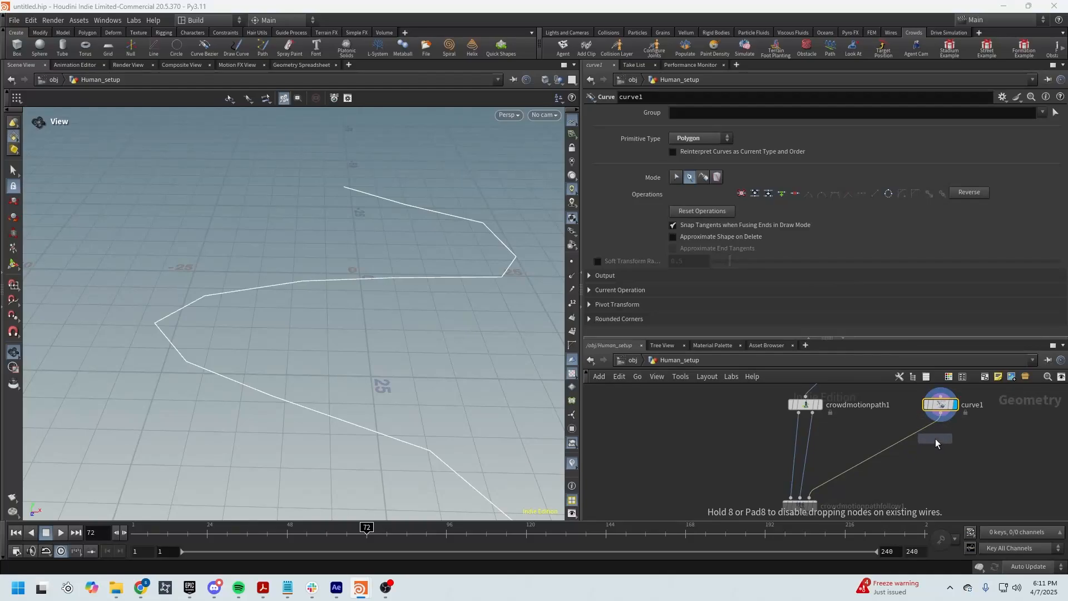
pyautogui.click(902, 436)
pyautogui.moveTo(904, 441); pyautogui.dragTo(942, 462)
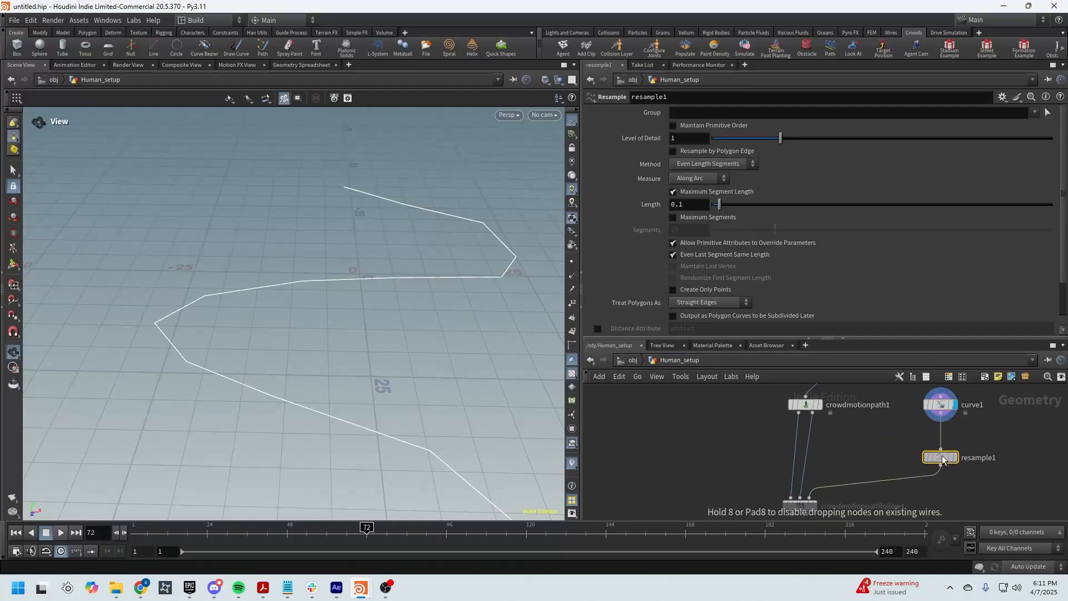
# Make resample1 treat polygons as Subdivision Curves, then display it and inspect the path's shape and points
pyautogui.click(725, 306)
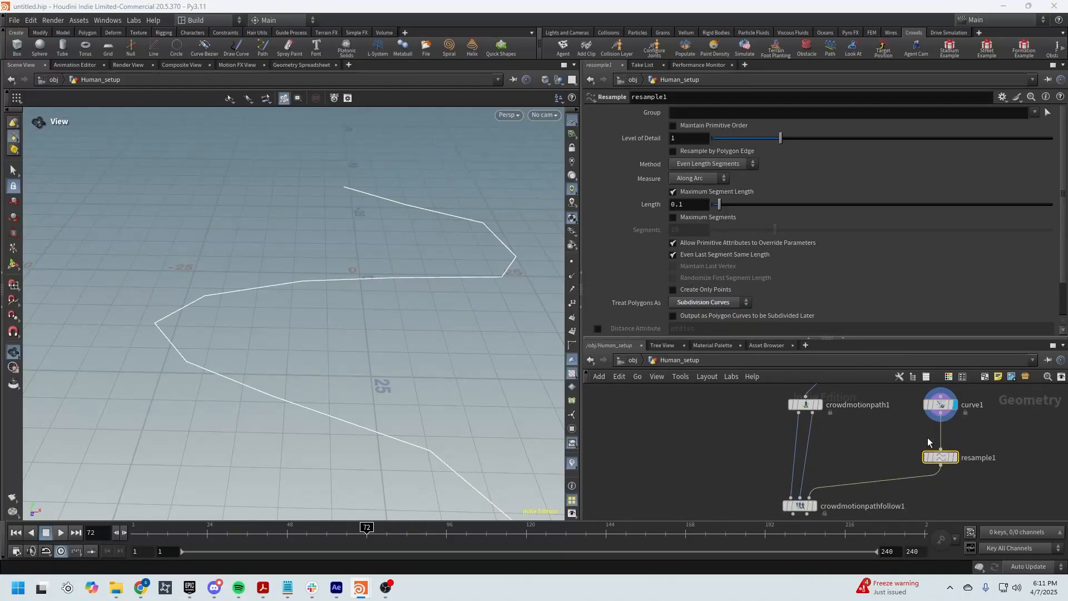
pyautogui.click(956, 457)
pyautogui.moveTo(462, 365); pyautogui.dragTo(327, 348, button='right')
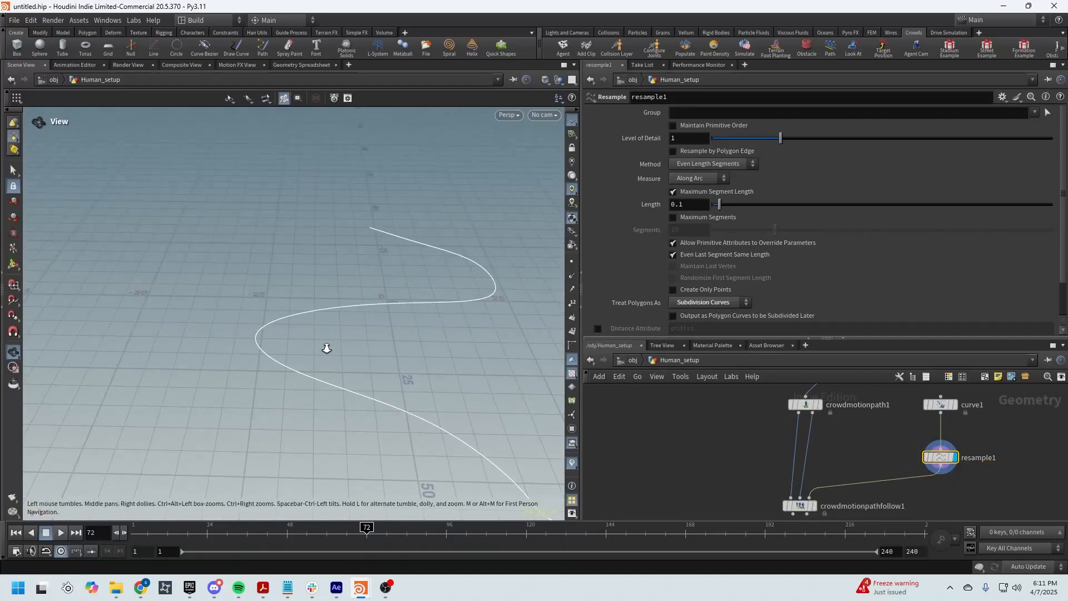
pyautogui.moveTo(326, 348); pyautogui.dragTo(291, 264, button='middle')
pyautogui.moveTo(291, 265); pyautogui.dragTo(362, 348, button='right')
pyautogui.moveTo(363, 348); pyautogui.dragTo(349, 355)
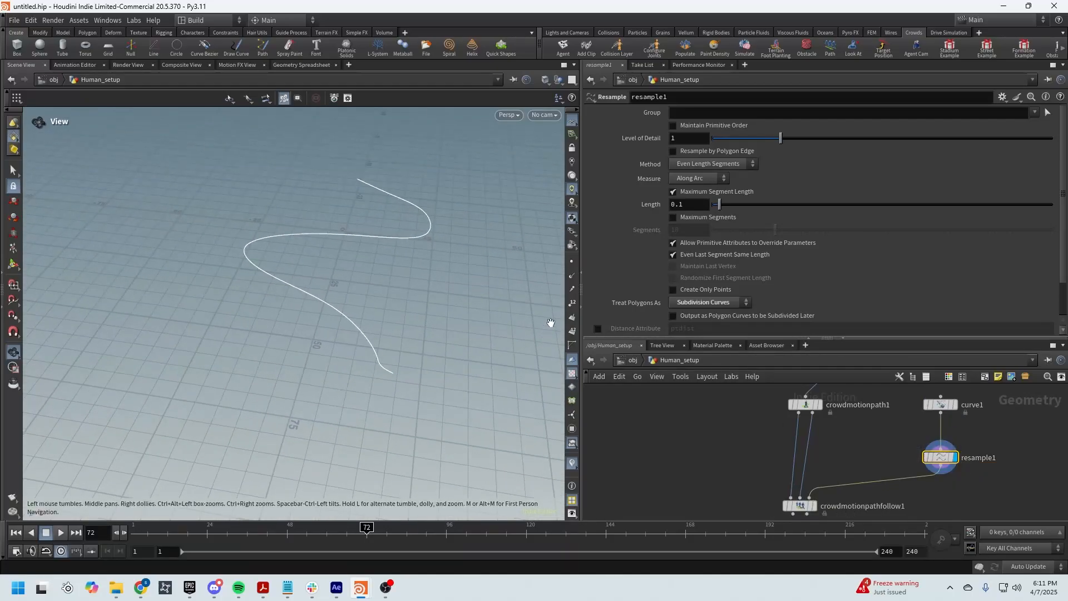
pyautogui.click(572, 266)
pyautogui.click(572, 265)
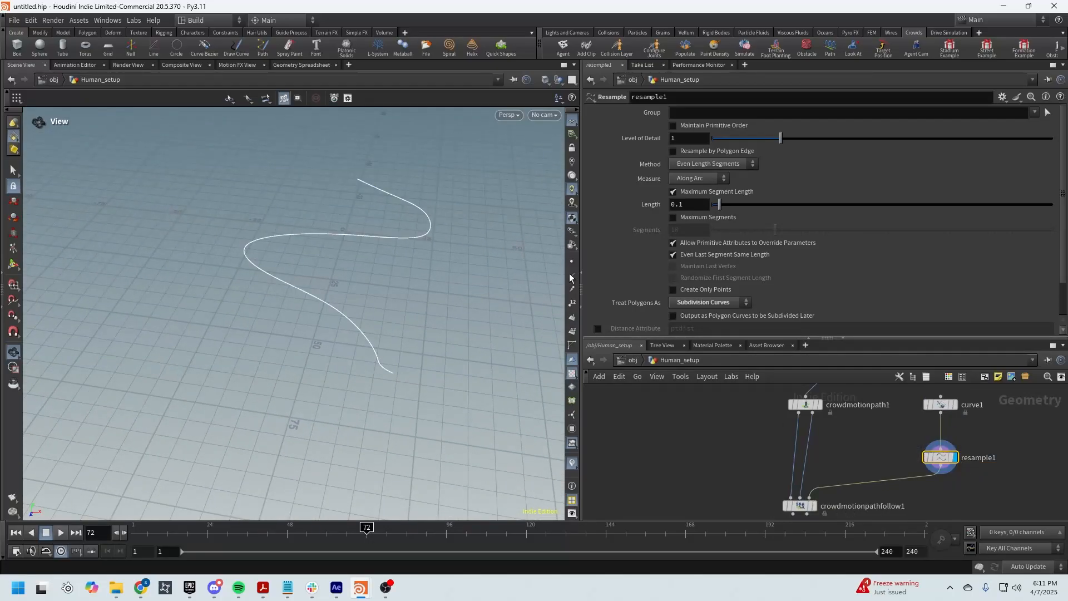
# Display crowdmotionpathfollow1 and view the whole crowd together with the guide curve
pyautogui.click(813, 506)
pyautogui.click(799, 506)
pyautogui.moveTo(312, 290); pyautogui.dragTo(670, 381, button='right')
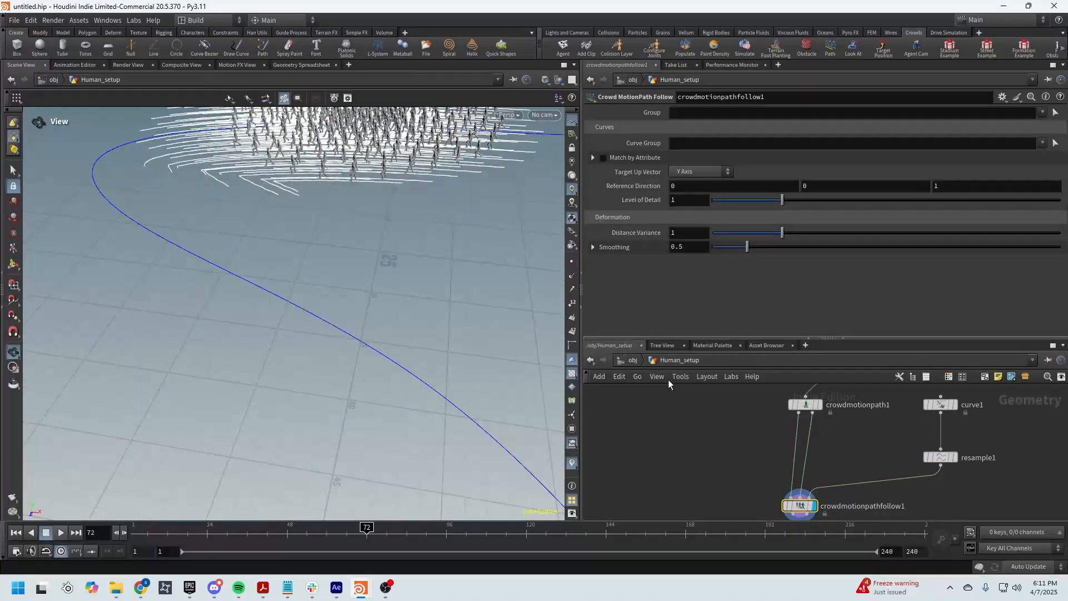
pyautogui.moveTo(670, 382); pyautogui.dragTo(449, 299)
pyautogui.moveTo(449, 298); pyautogui.dragTo(321, 316, button='right')
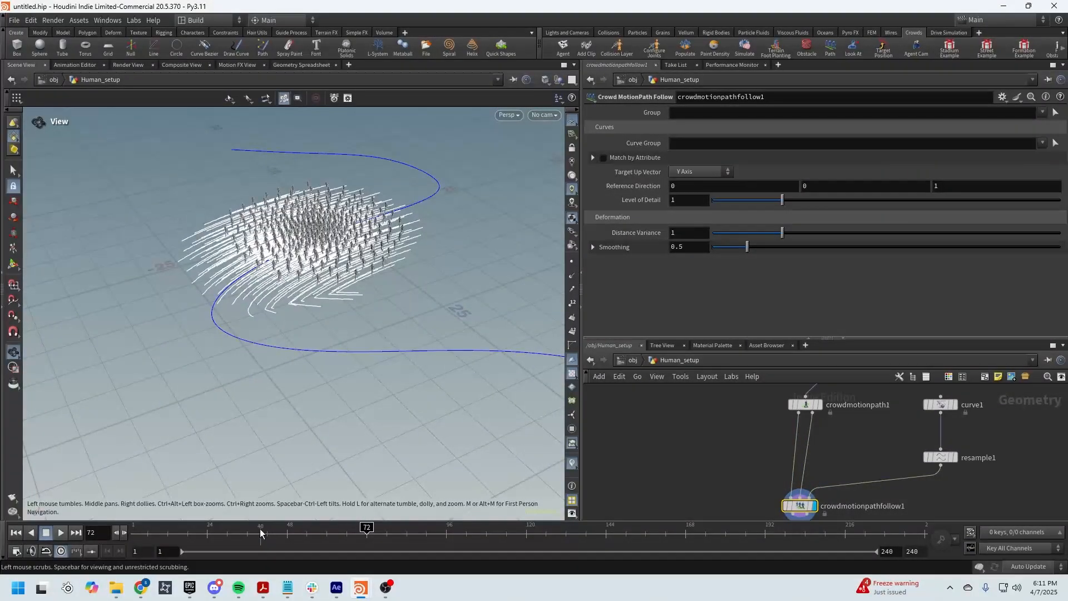
# Play the path-following crowd from frame 1 and stop the playback
pyautogui.moveTo(258, 530); pyautogui.dragTo(132, 534)
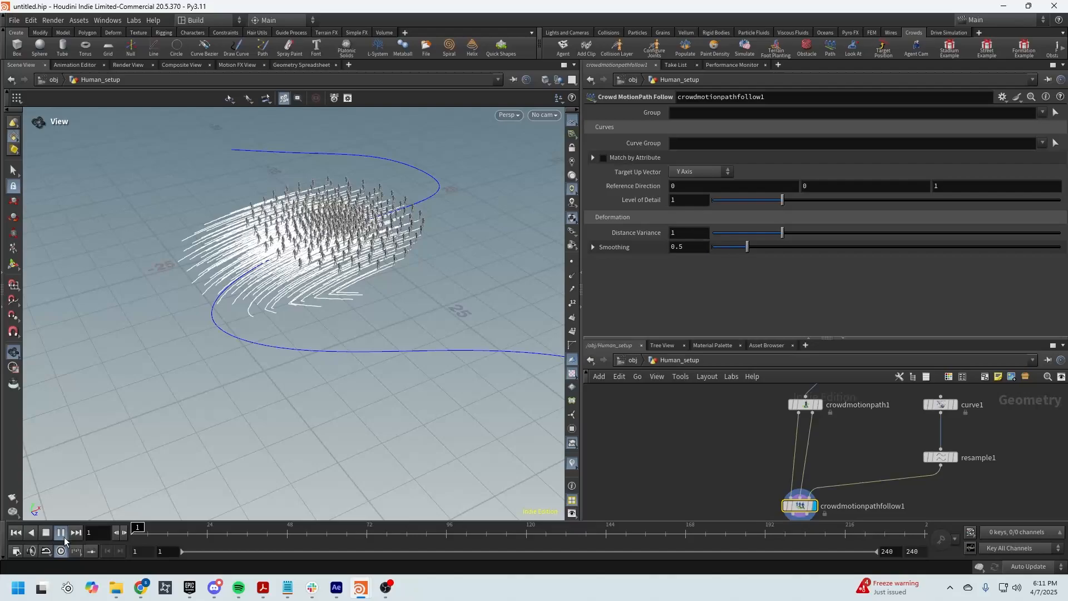
pyautogui.click(63, 534)
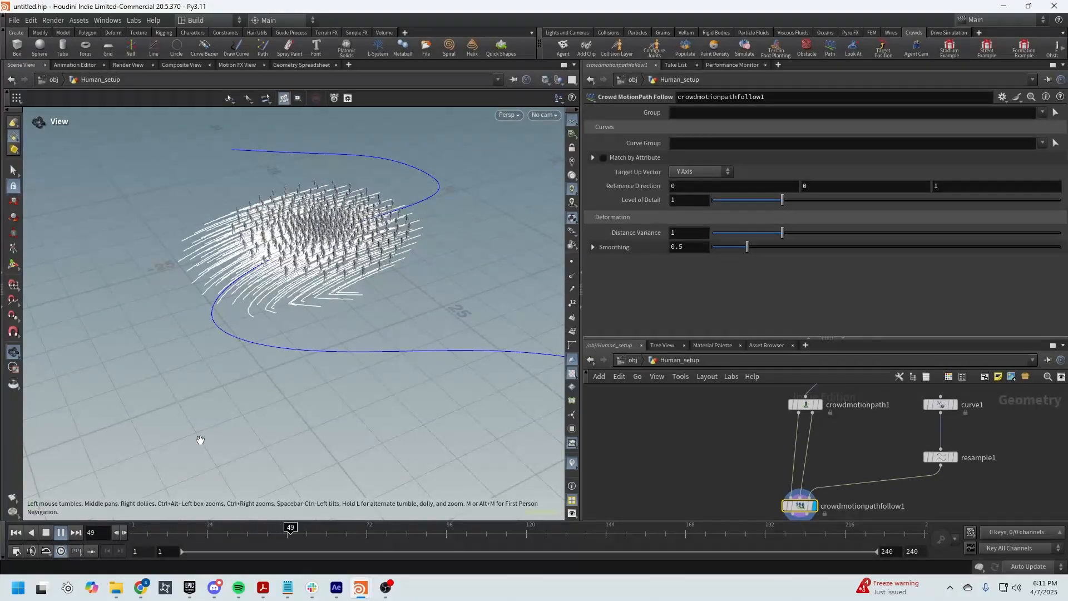
pyautogui.click(47, 536)
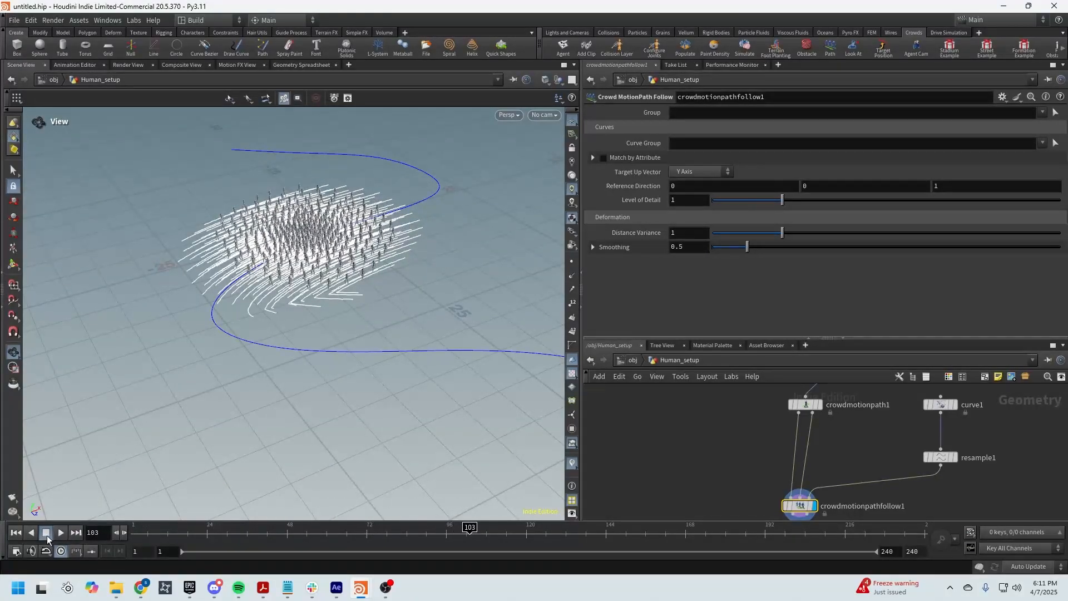
# Set the global animation end frame to 1000
pyautogui.click(923, 552)
pyautogui.write('100')
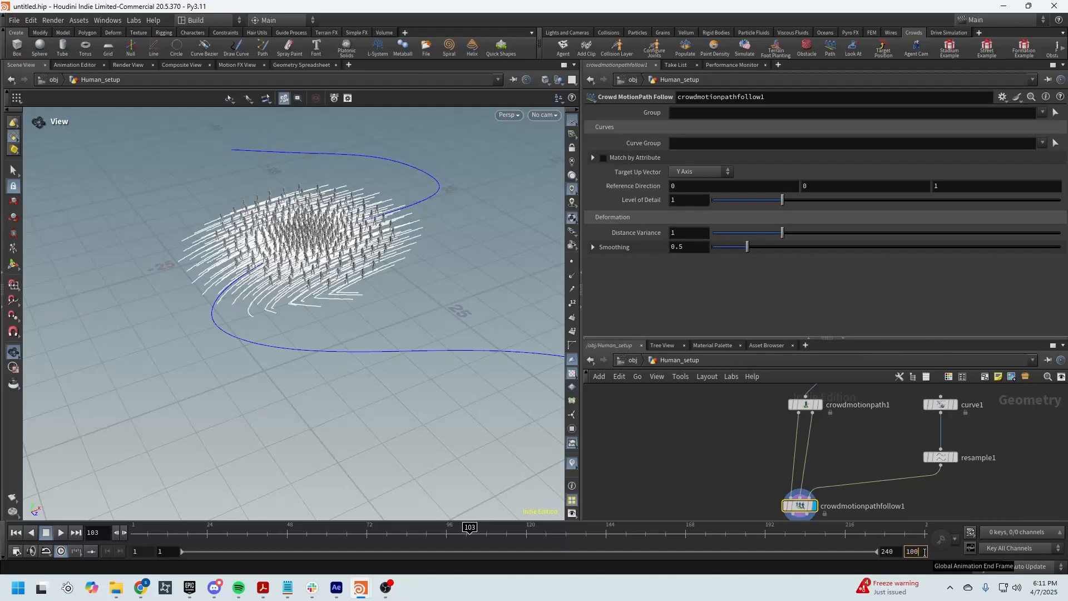
pyautogui.write('0')
pyautogui.press('Return')
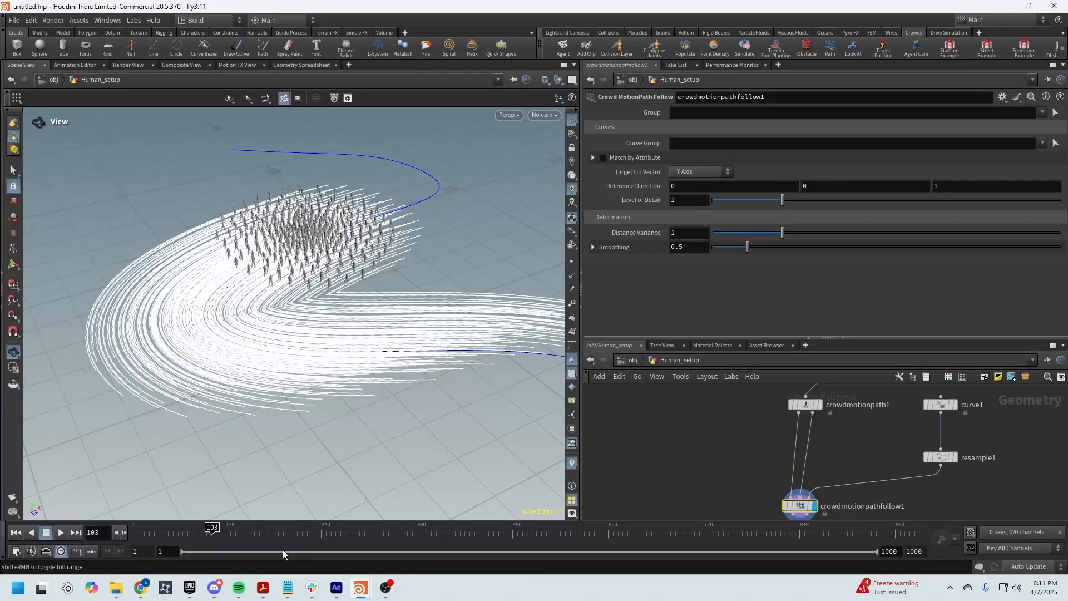
# Play the extended animation, examine the walking agents up close and from afar, and select curve1
pyautogui.click(60, 533)
pyautogui.scroll(8, 278, 334)
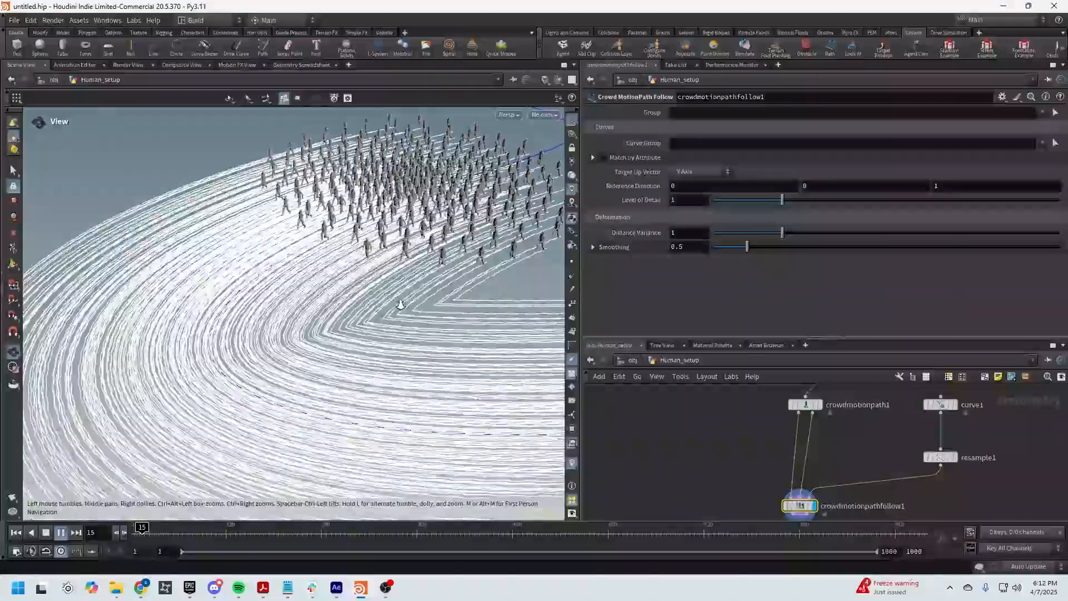
pyautogui.moveTo(405, 306); pyautogui.dragTo(377, 450)
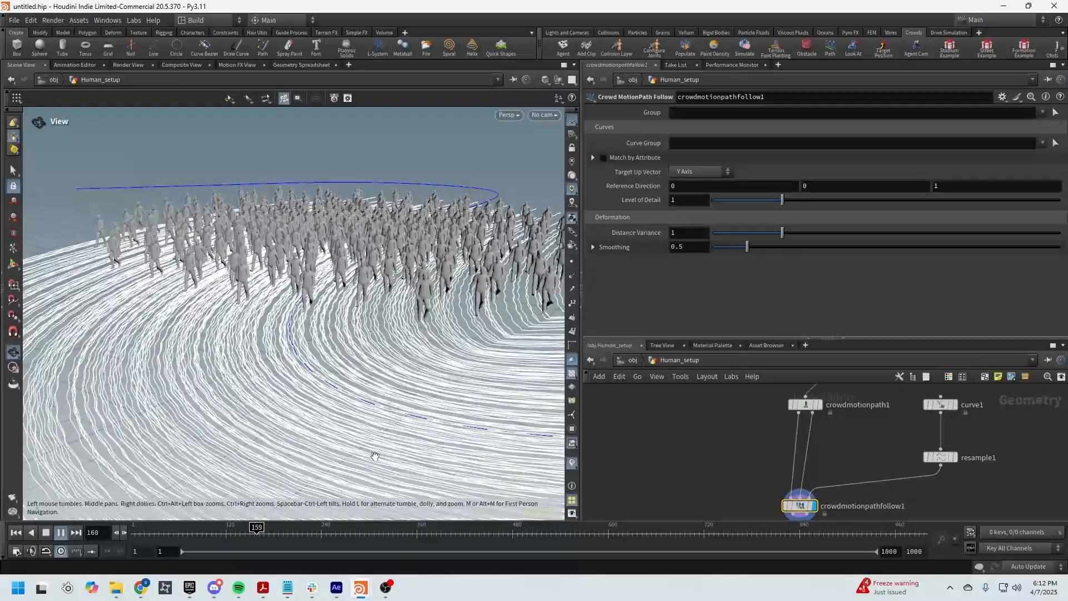
pyautogui.moveTo(369, 453); pyautogui.dragTo(520, 417, button='right')
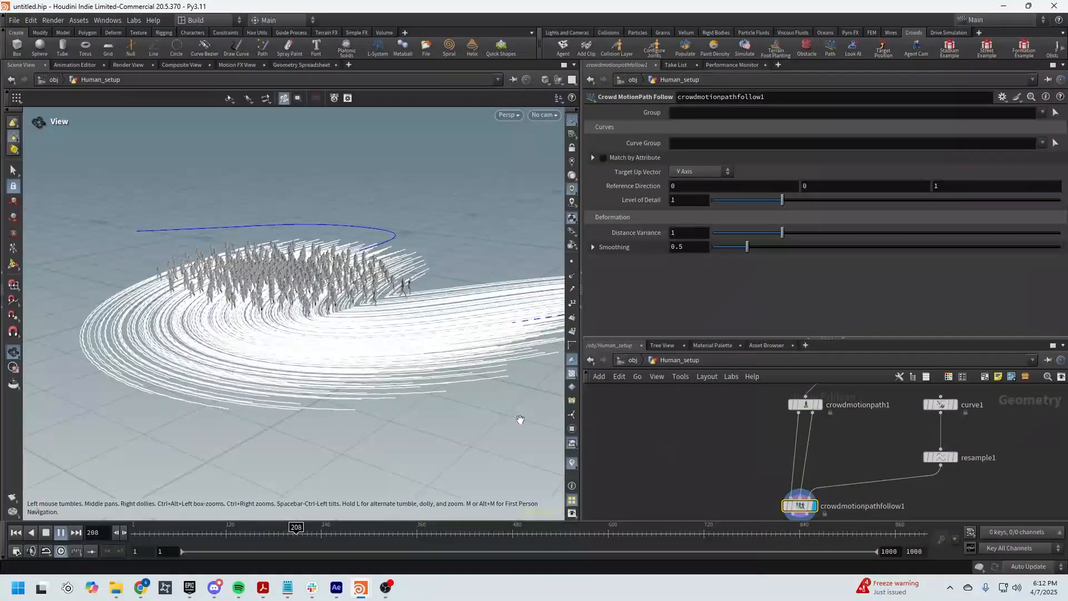
pyautogui.click(940, 406)
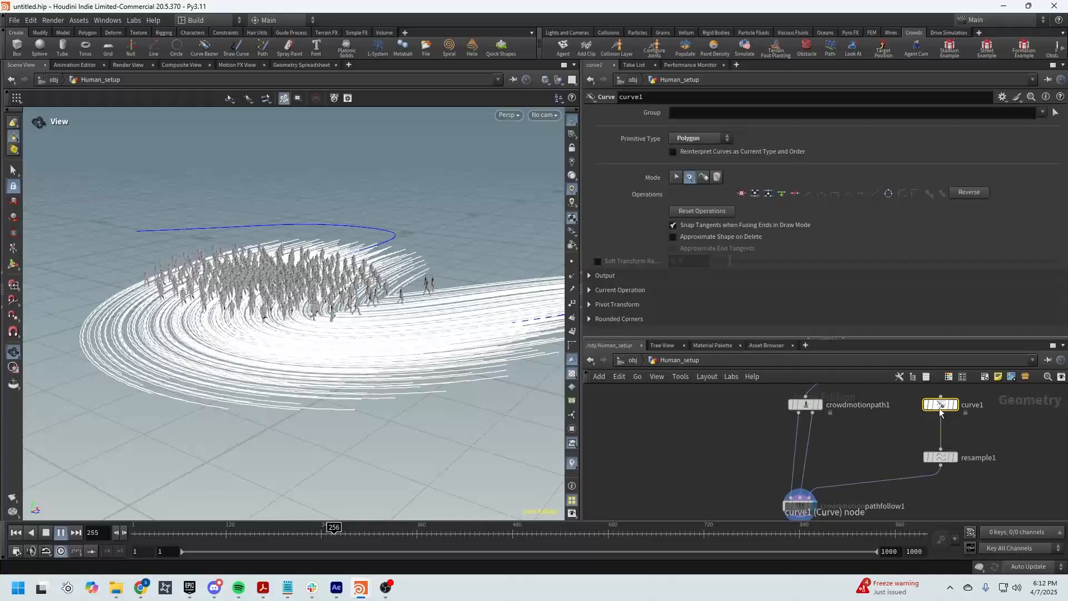
# Return to the Human_setup network level and stop the animation playback
pyautogui.press('Return')
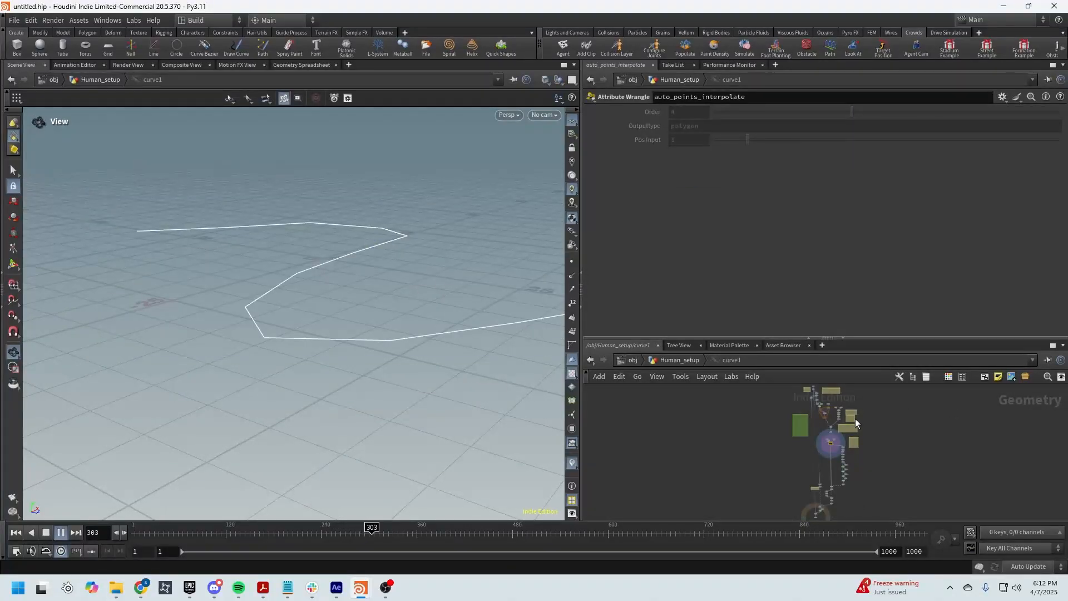
pyautogui.click(684, 360)
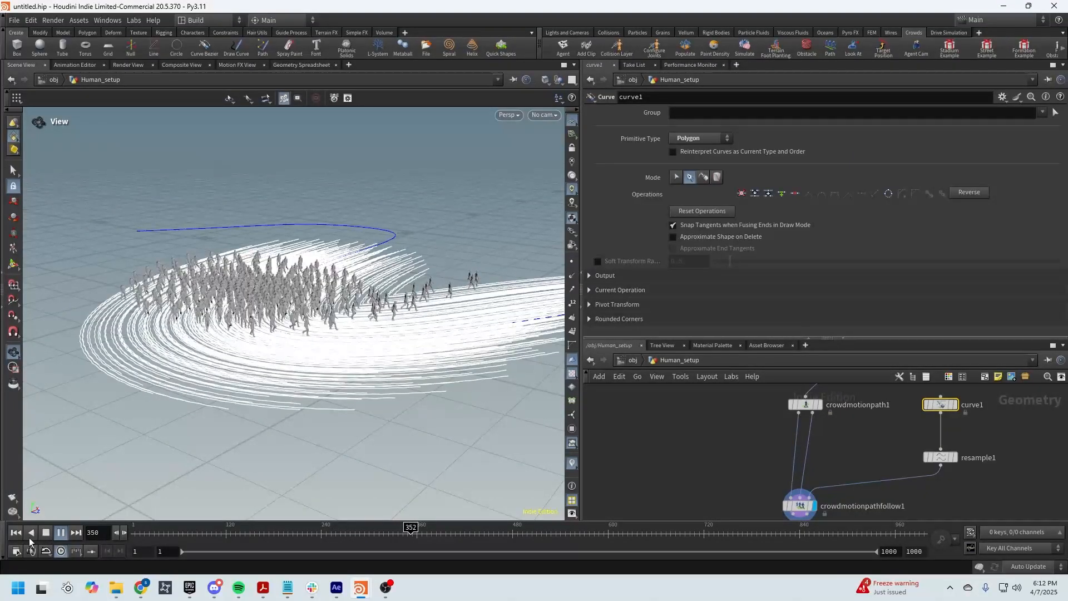
pyautogui.click(50, 535)
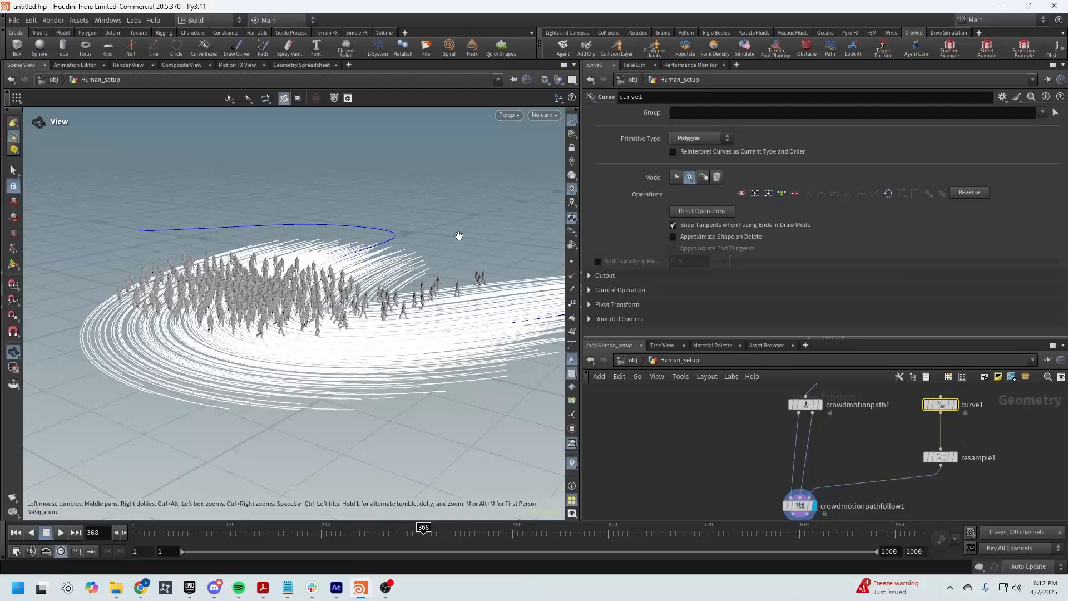
# Try to edit curve1's points with the Curve tool, and examine the guide curve and motion trails from other angles
pyautogui.press('Return')
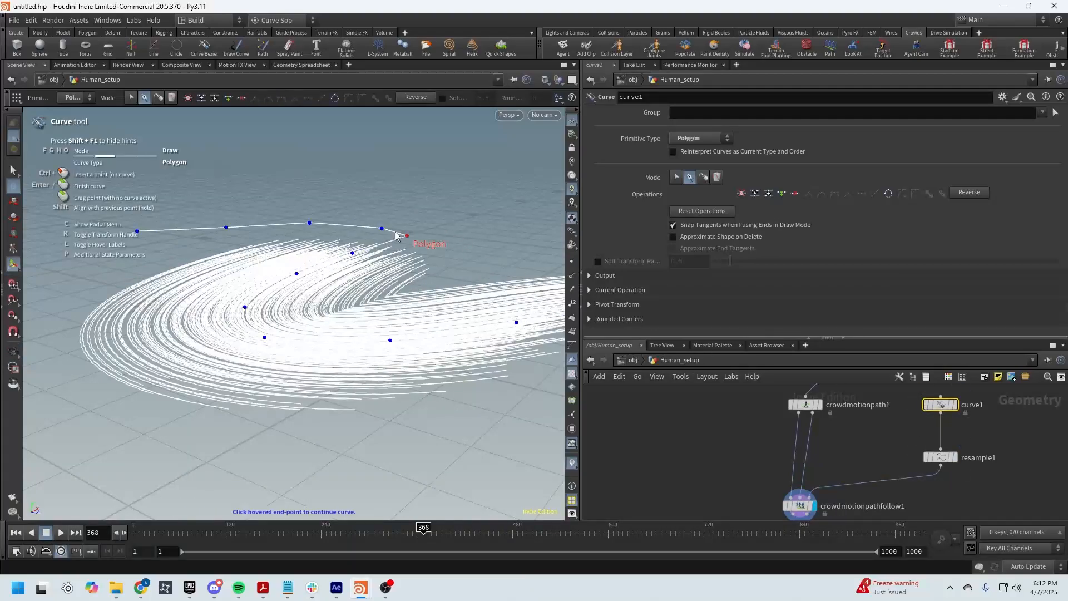
pyautogui.click(251, 309)
pyautogui.press('Return')
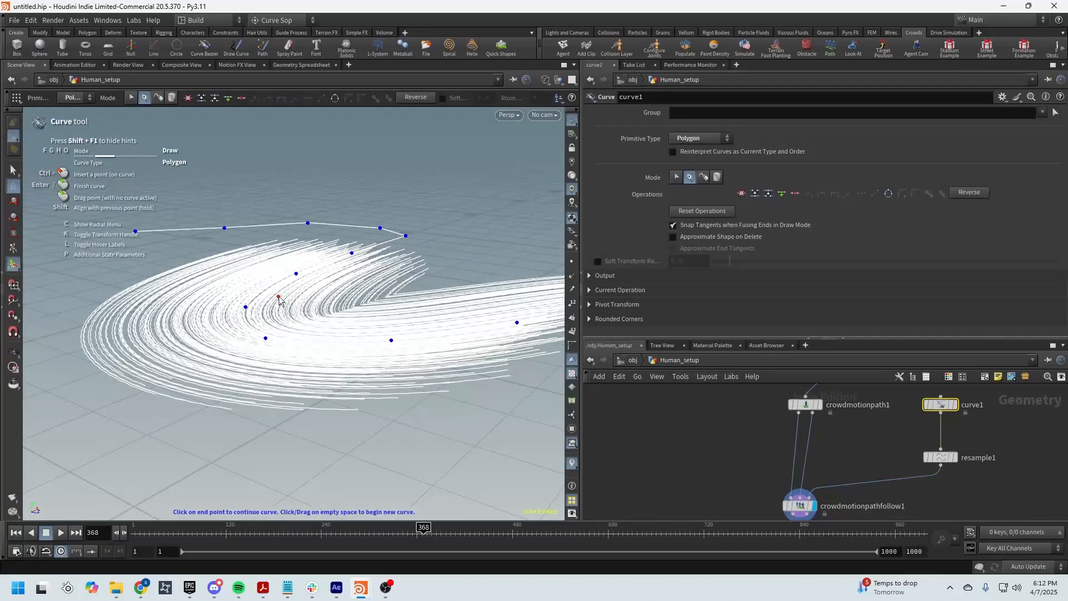
pyautogui.press('Escape')
pyautogui.moveTo(280, 301); pyautogui.dragTo(409, 346)
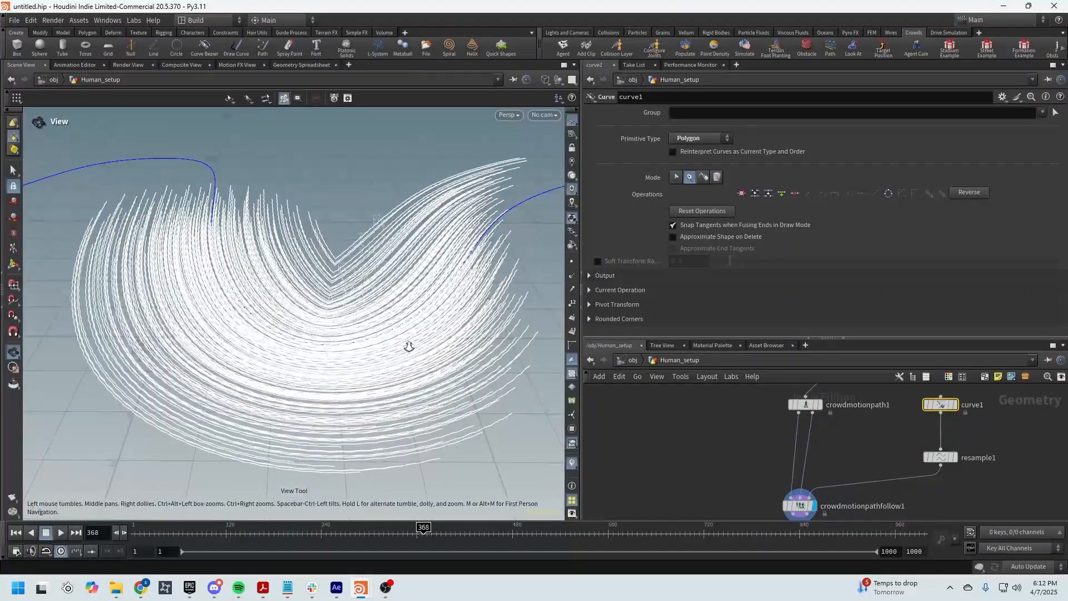
pyautogui.moveTo(409, 346); pyautogui.dragTo(278, 306, button='right')
pyautogui.moveTo(278, 306); pyautogui.dragTo(334, 314)
pyautogui.moveTo(252, 309); pyautogui.dragTo(409, 323, button='middle')
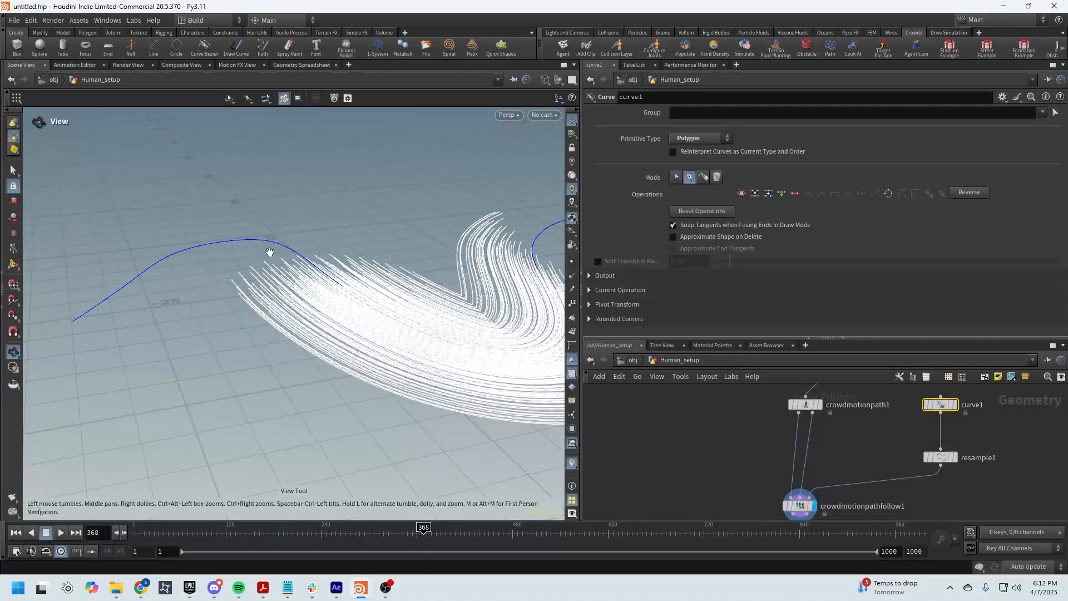
# Try to reshape curve1 in Draw mode by adding a run of points branching off from an existing point of the path
pyautogui.press('Return')
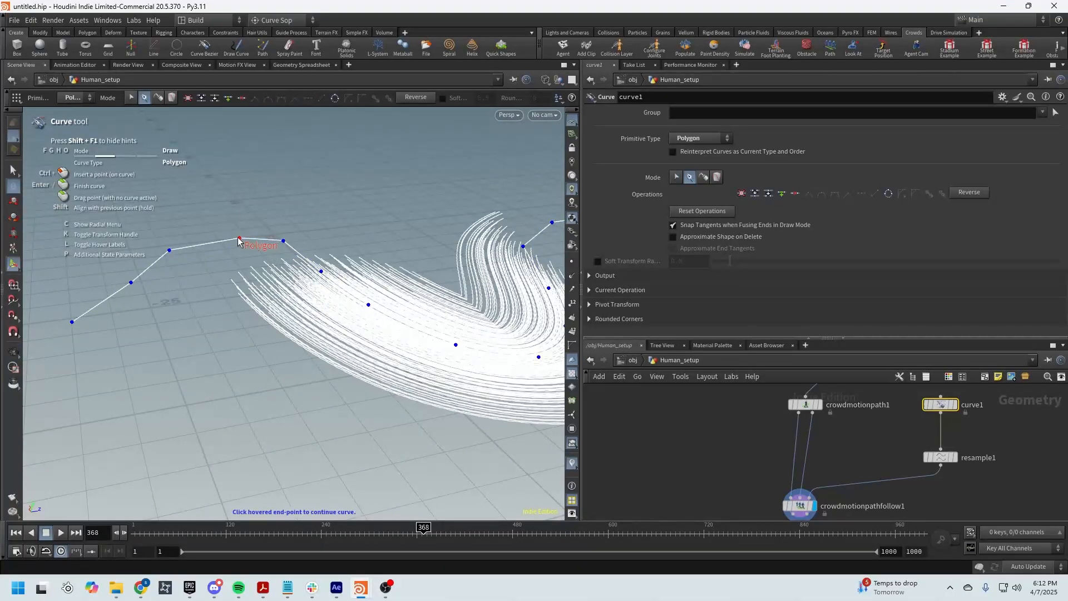
pyautogui.moveTo(254, 256); pyautogui.dragTo(252, 257)
pyautogui.moveTo(226, 257); pyautogui.dragTo(227, 255)
pyautogui.click(239, 238)
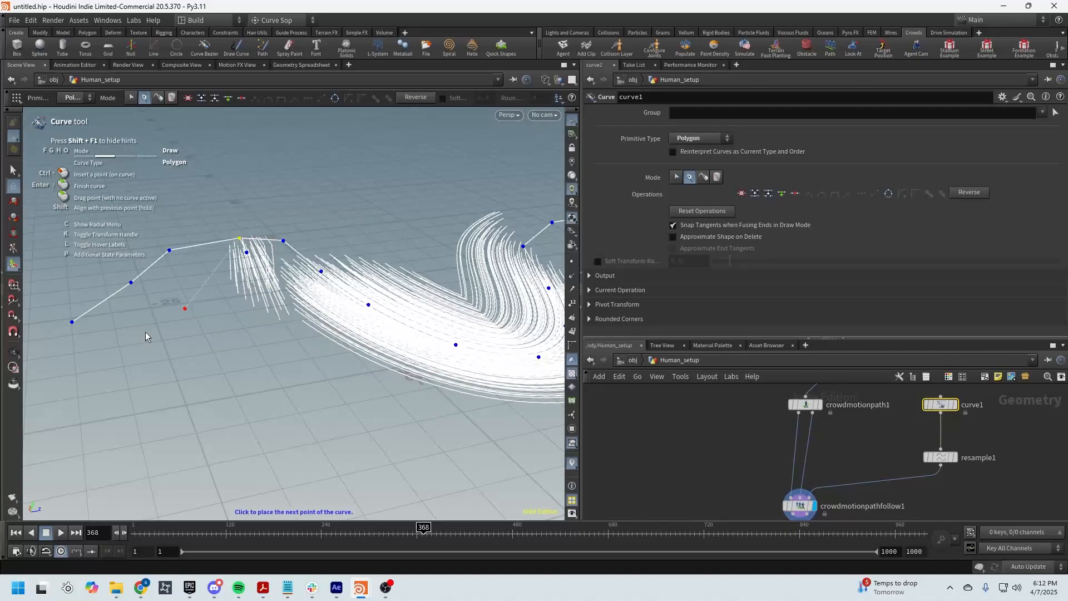
pyautogui.click(185, 308)
pyautogui.click(148, 459)
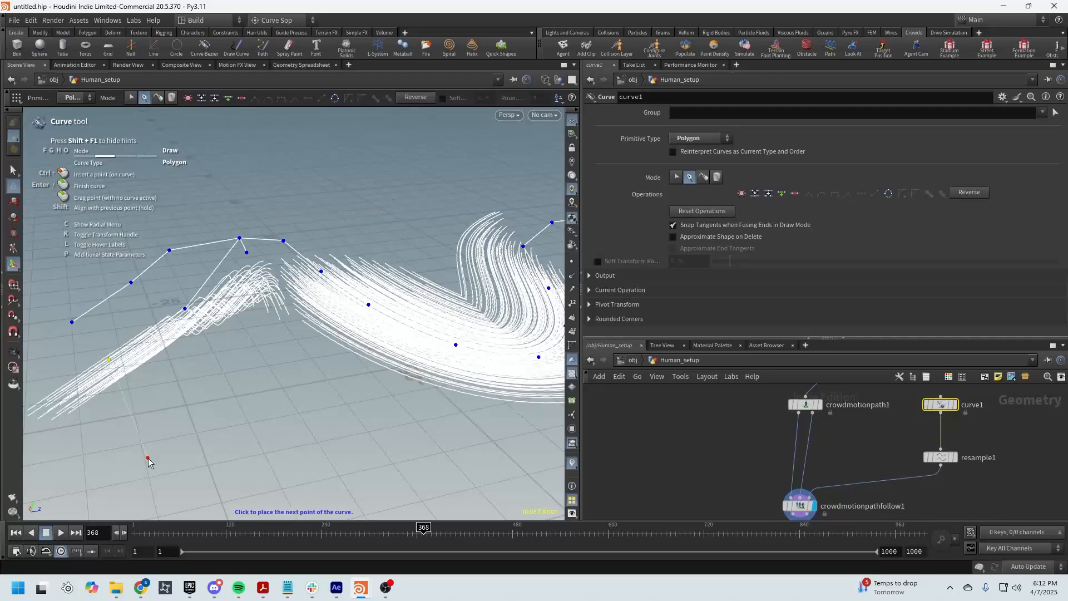
pyautogui.click(279, 461)
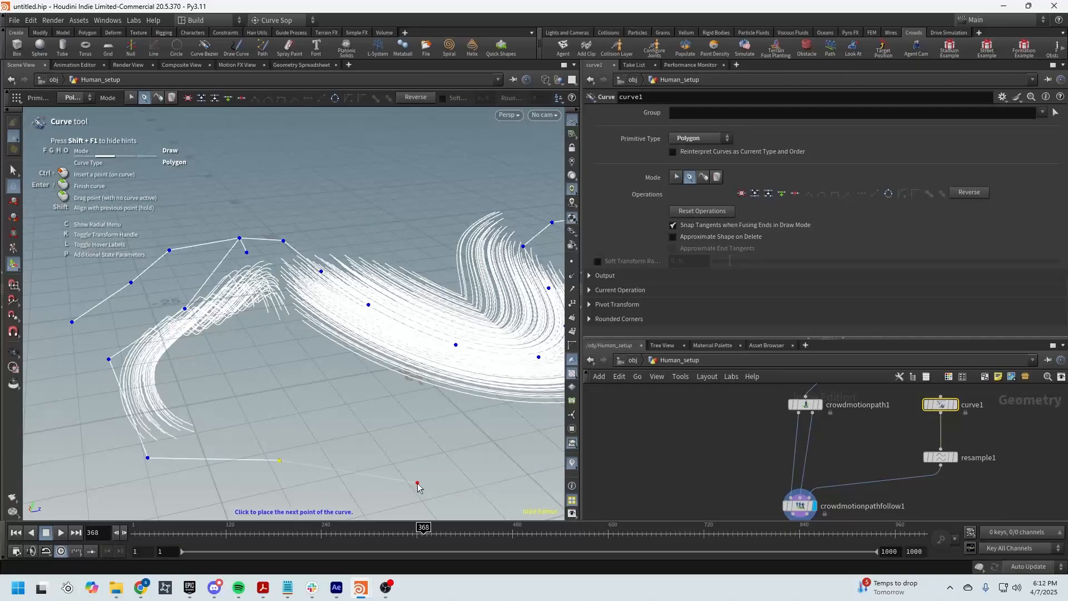
pyautogui.click(417, 484)
pyautogui.press('Escape')
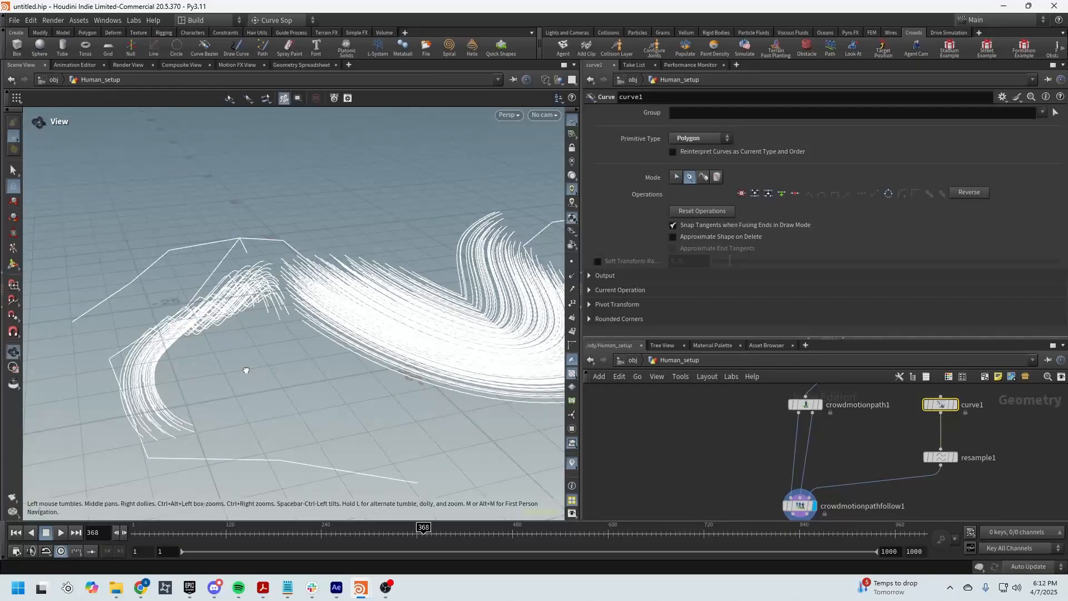
pyautogui.moveTo(245, 370); pyautogui.dragTo(219, 350)
pyautogui.moveTo(220, 350); pyautogui.dragTo(169, 341, button='right')
# Undo the points added to curve1 and return to the Human_setup network level
pyautogui.hotkey('ctrl', 'z')
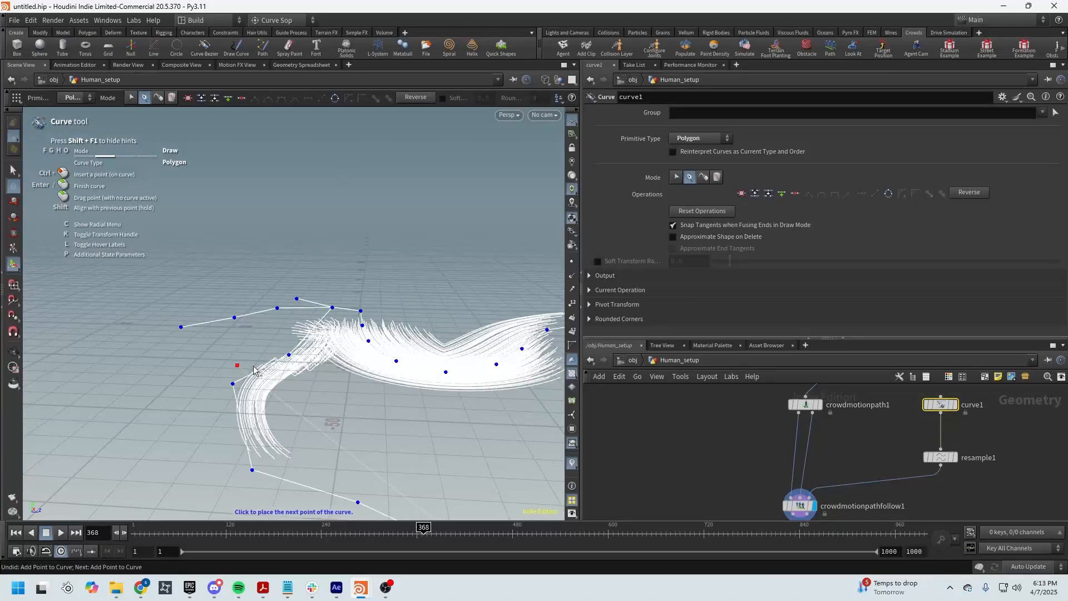
pyautogui.hotkey('ctrl', 'z')
pyautogui.hotkey('ctrl', 'z')
pyautogui.hotkey('ctrl', 'z')
pyautogui.hotkey('ctrl', 'z')
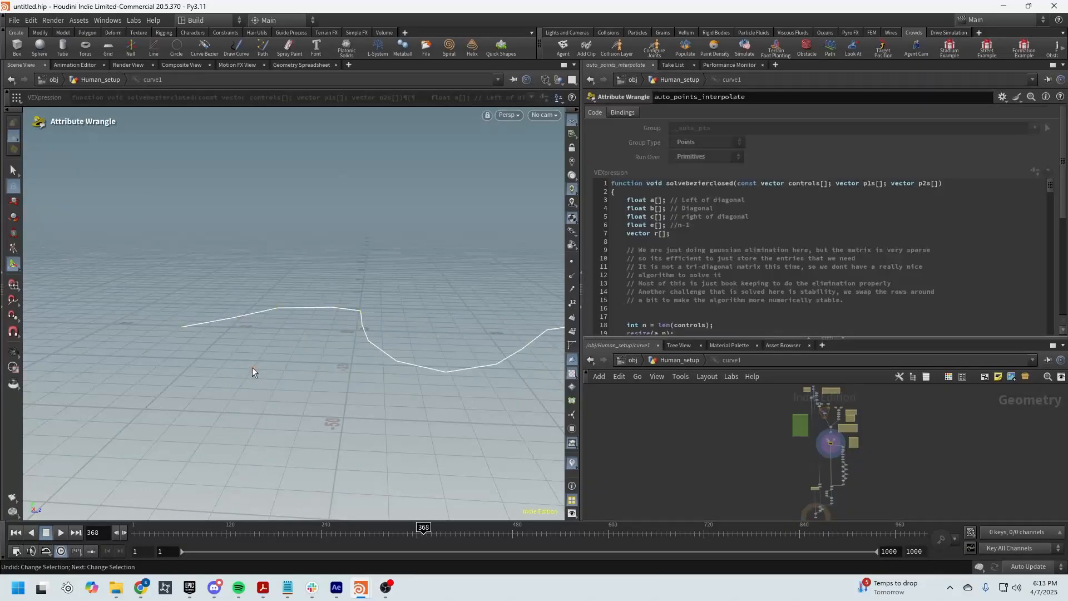
pyautogui.click(666, 361)
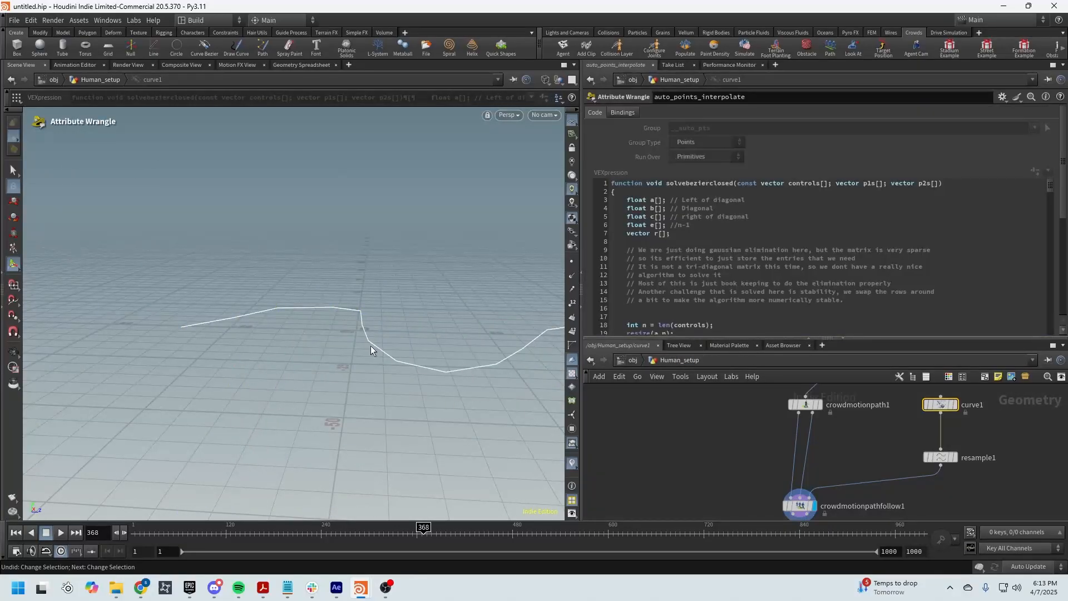
# Set the Number of Agents on crowdsource1 to 20
pyautogui.keyDown('alt'); pyautogui.moveTo(394, 338); pyautogui.dragTo(278, 358); pyautogui.keyUp('alt')
pyautogui.keyDown('alt'); pyautogui.moveTo(277, 357); pyautogui.dragTo(365, 412, button='middle'); pyautogui.keyUp('alt')
pyautogui.keyDown('alt'); pyautogui.moveTo(365, 413); pyautogui.dragTo(322, 375, button='right'); pyautogui.keyUp('alt')
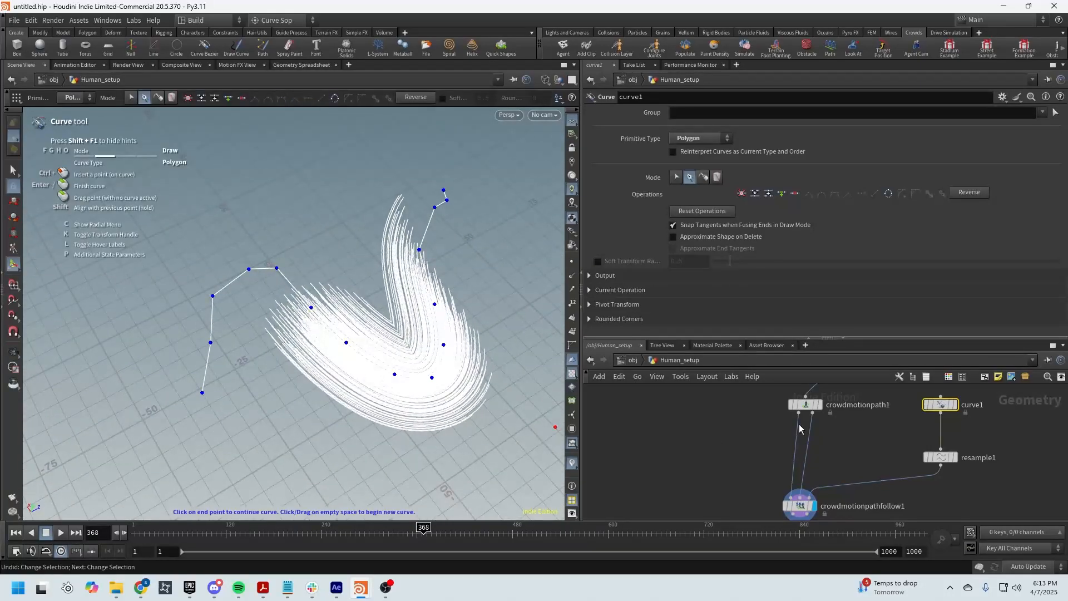
pyautogui.moveTo(881, 390); pyautogui.dragTo(872, 474, button='middle')
pyautogui.moveTo(760, 441); pyautogui.dragTo(887, 481)
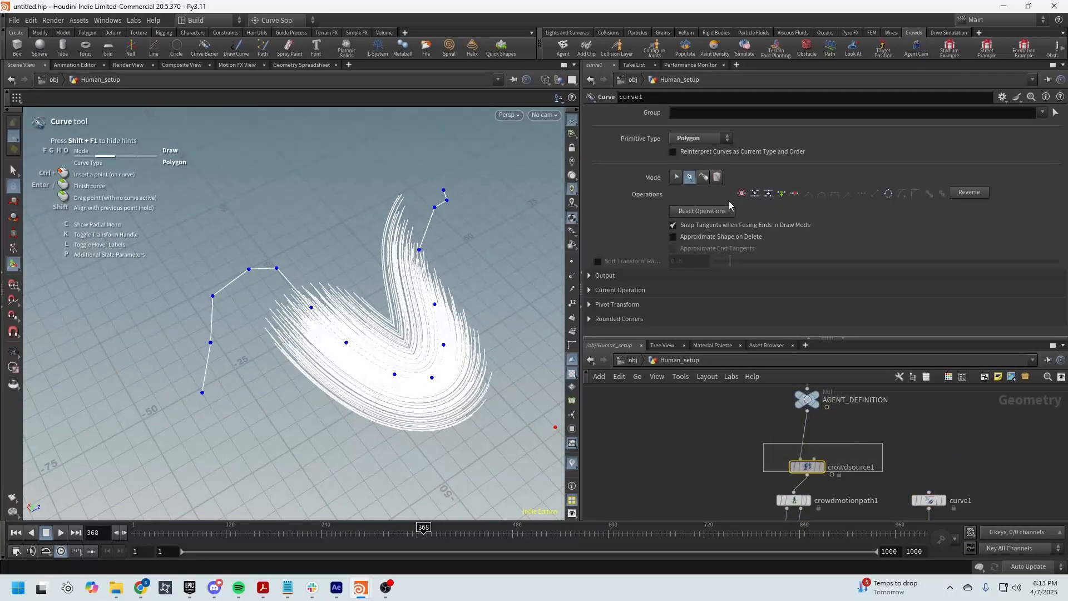
pyautogui.click(680, 182)
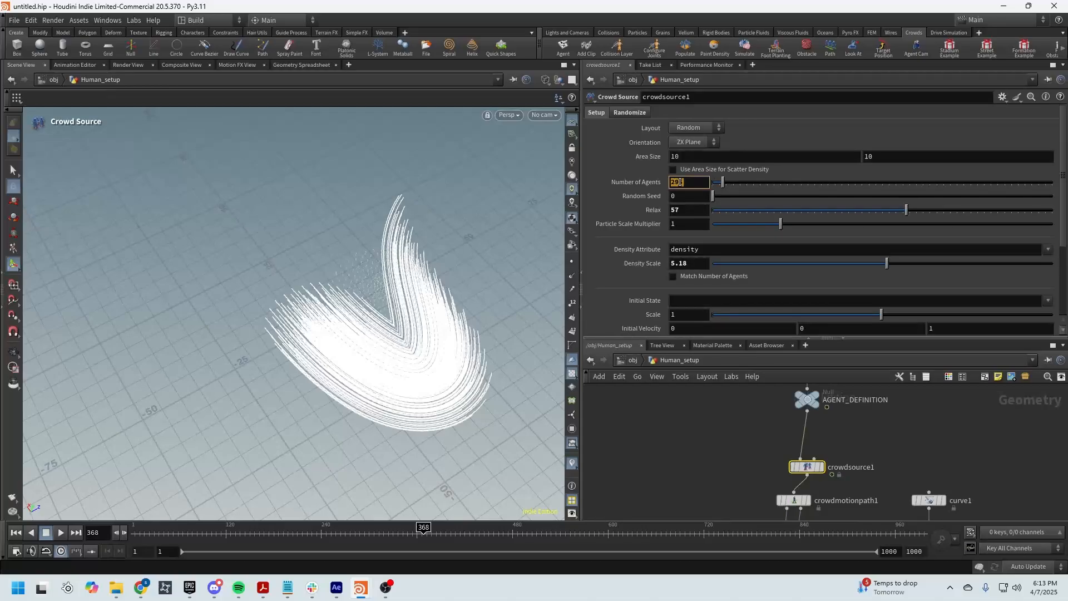
pyautogui.write('20')
pyautogui.press('Return')
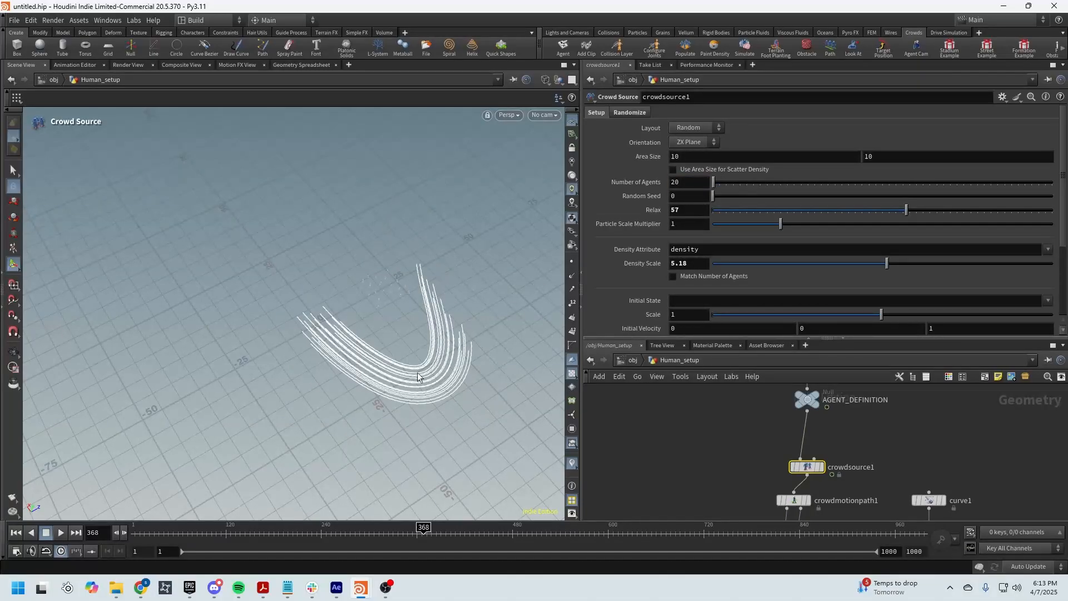
# Duplicate the curve1 and resample1 pair twice, placing the copies as curve2/resample2 and curve3/resample3 beside the originals
pyautogui.keyDown('alt'); pyautogui.moveTo(418, 377); pyautogui.dragTo(384, 340); pyautogui.keyUp('alt')
pyautogui.keyDown('alt'); pyautogui.moveTo(384, 340); pyautogui.dragTo(546, 396, button='right'); pyautogui.keyUp('alt')
pyautogui.keyDown('alt'); pyautogui.moveTo(546, 396); pyautogui.dragTo(434, 309, button='middle'); pyautogui.keyUp('alt')
pyautogui.keyDown('alt'); pyautogui.moveTo(288, 255); pyautogui.dragTo(382, 310, button='right'); pyautogui.keyUp('alt')
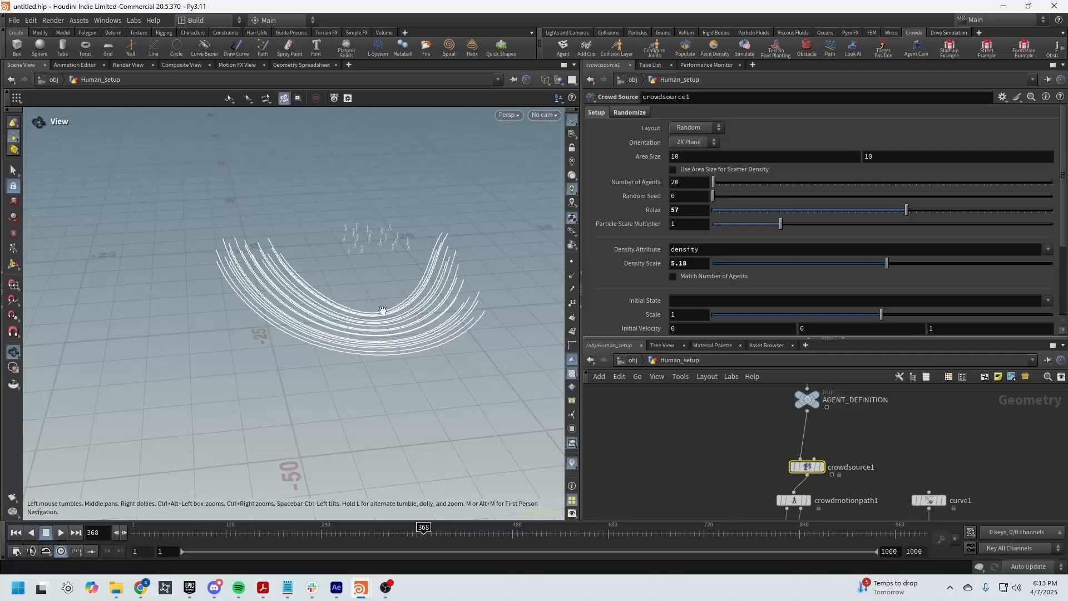
pyautogui.moveTo(930, 477); pyautogui.dragTo(904, 376, button='middle')
pyautogui.moveTo(956, 459); pyautogui.dragTo(908, 473, button='middle')
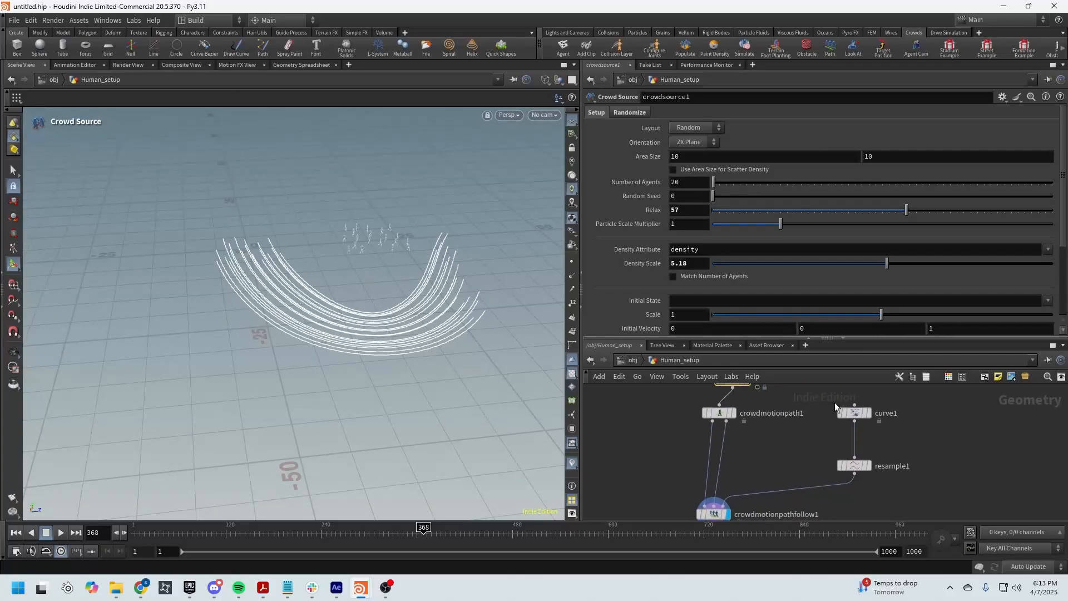
pyautogui.moveTo(832, 400); pyautogui.dragTo(883, 489)
pyautogui.keyDown('alt'); pyautogui.moveTo(858, 412); pyautogui.dragTo(933, 413); pyautogui.keyUp('alt')
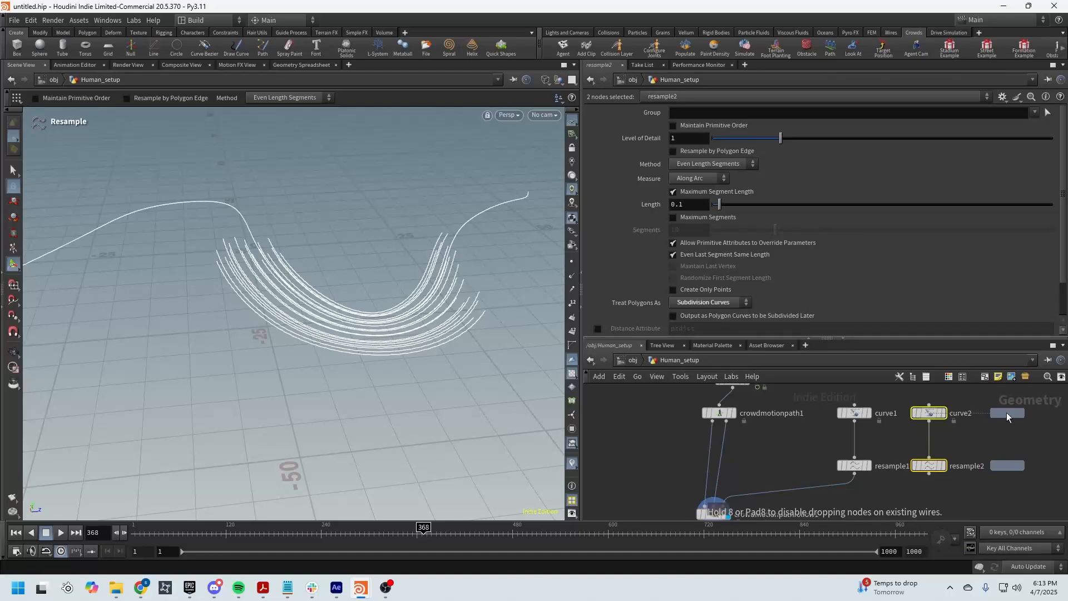
pyautogui.keyDown('alt'); pyautogui.moveTo(1007, 413); pyautogui.dragTo(1007, 413); pyautogui.keyUp('alt')
pyautogui.scroll(-3, 334, 341)
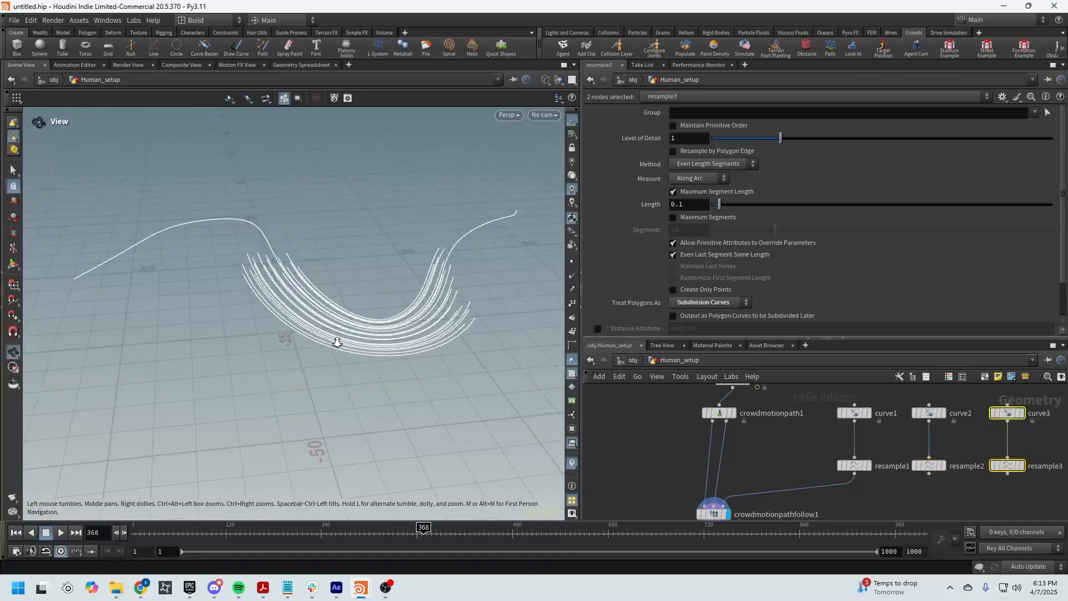
# Activate the Curve tool on curve2 and switch it from Draw to Edit mode
pyautogui.click(930, 415)
pyautogui.press('Escape')
pyautogui.moveTo(356, 345)
pyautogui.mouseDown()
pyautogui.moveTo(295, 393)
pyautogui.moveTo(434, 327)
pyautogui.moveTo(442, 384)
pyautogui.moveTo(442, 336)
pyautogui.moveTo(365, 330)
pyautogui.mouseUp()
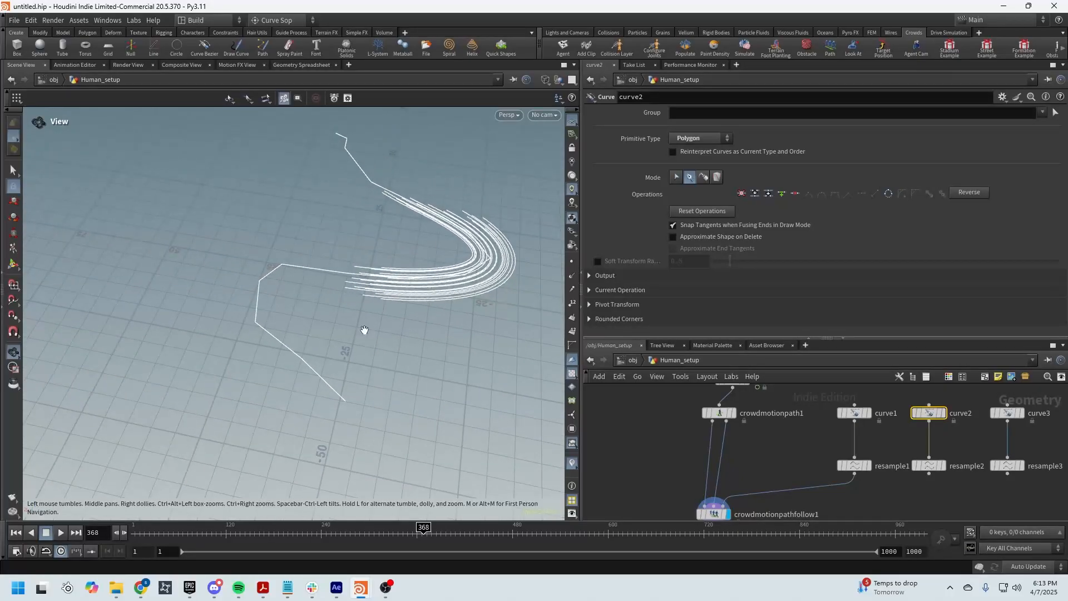
pyautogui.press('Return')
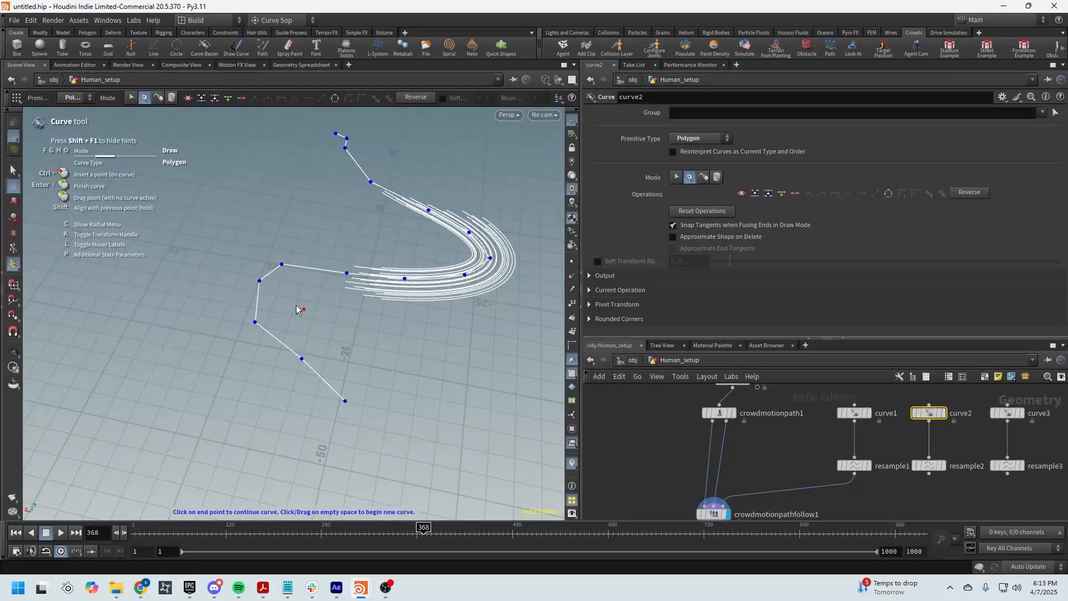
pyautogui.click(256, 284)
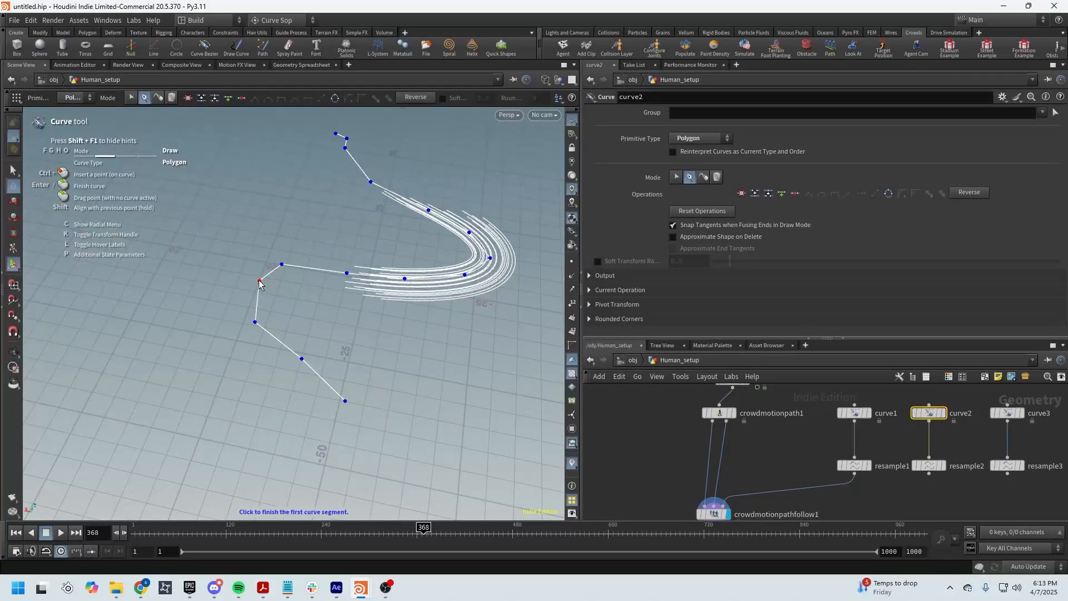
pyautogui.press('Escape')
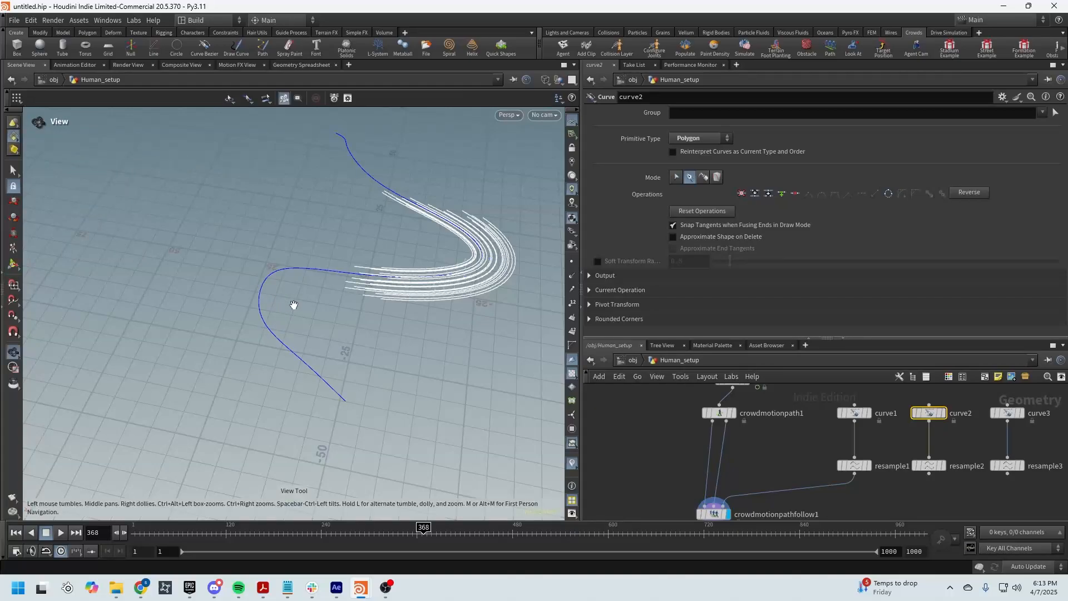
pyautogui.press('Return')
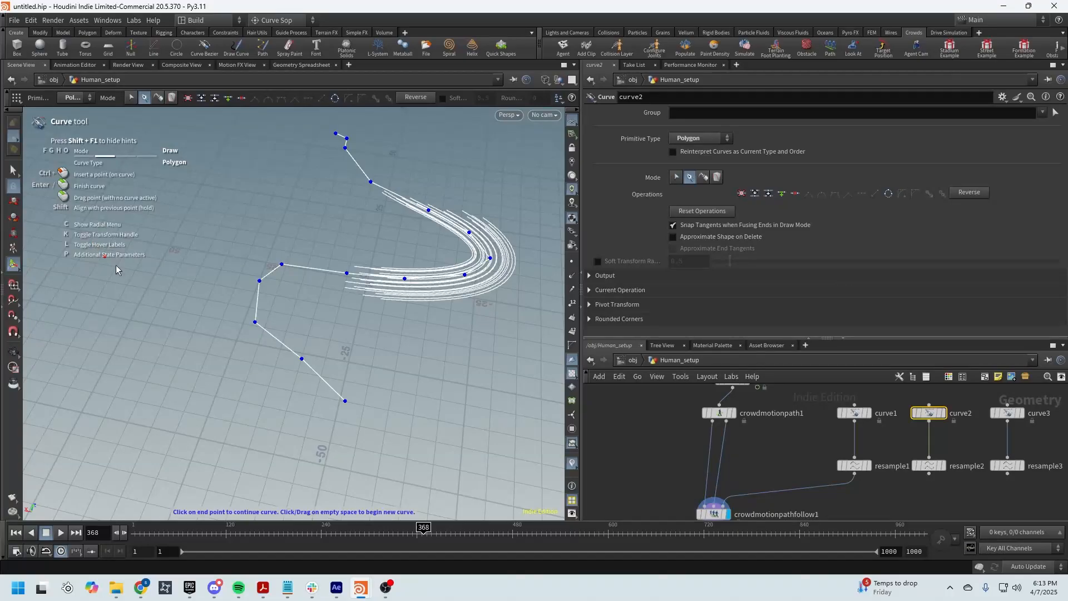
pyautogui.press('c')
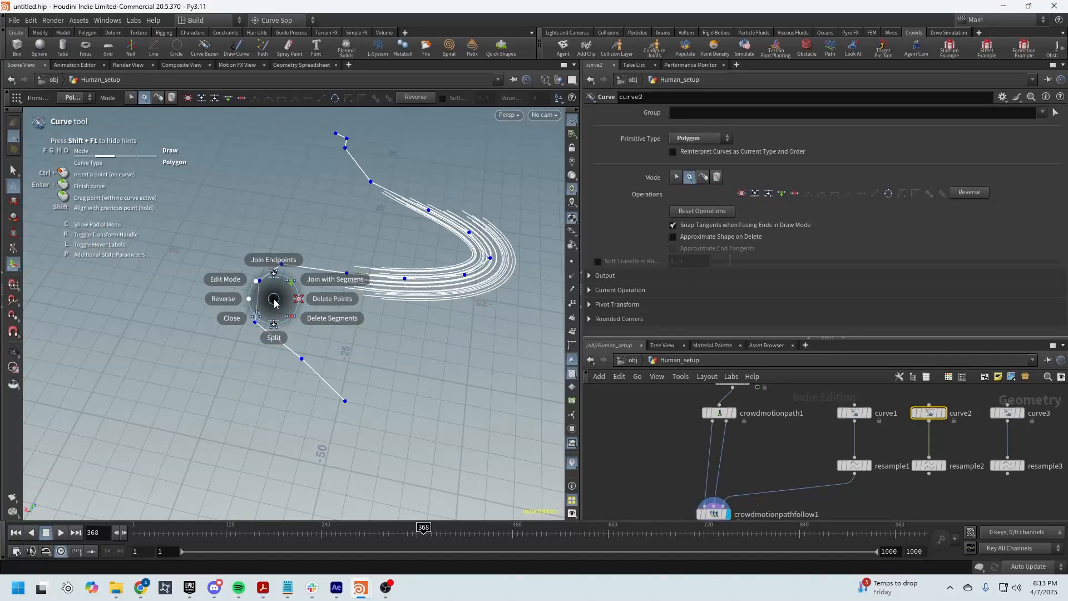
pyautogui.click(238, 284)
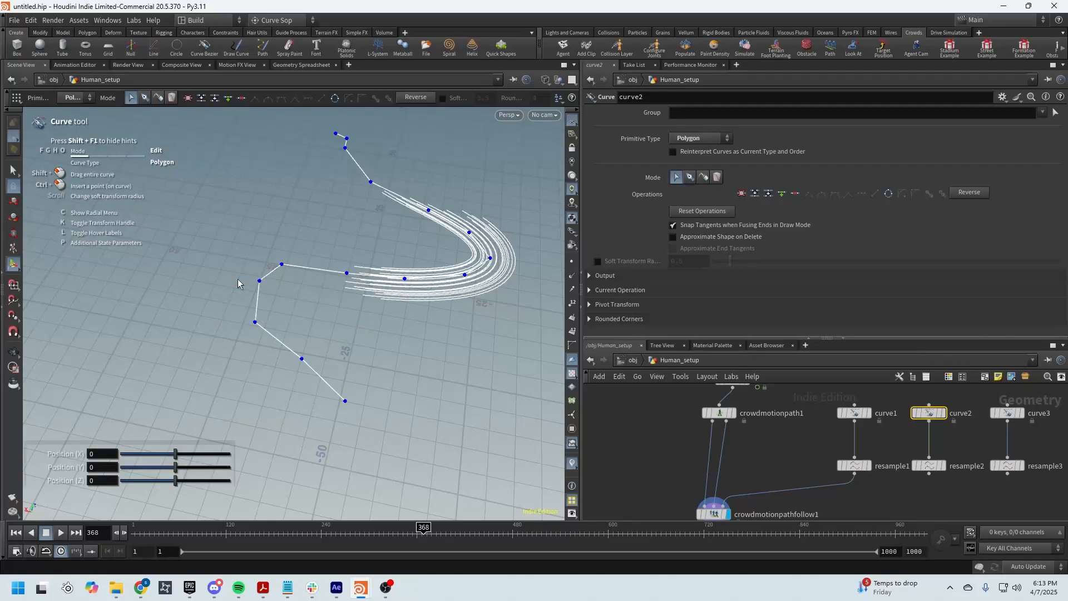
# Reshape curve2 by moving four of its bend points, setting Position X to 9.899 for the first and -6.364 for the last two
pyautogui.click(258, 283)
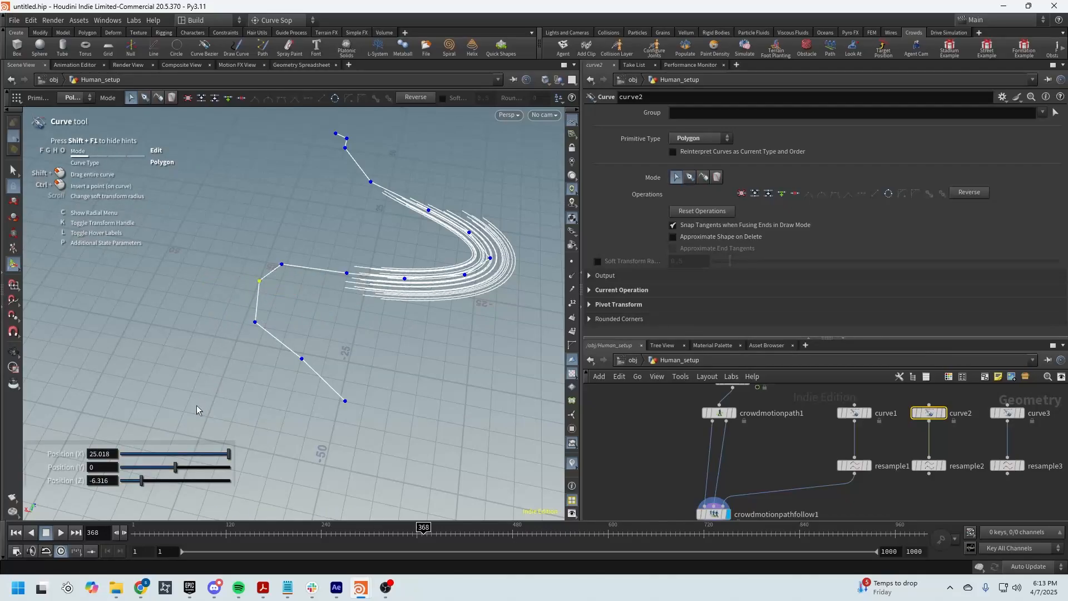
pyautogui.moveTo(229, 455)
pyautogui.mouseDown()
pyautogui.moveTo(200, 458)
pyautogui.moveTo(241, 462)
pyautogui.moveTo(176, 459)
pyautogui.moveTo(312, 457)
pyautogui.moveTo(229, 455)
pyautogui.mouseUp()
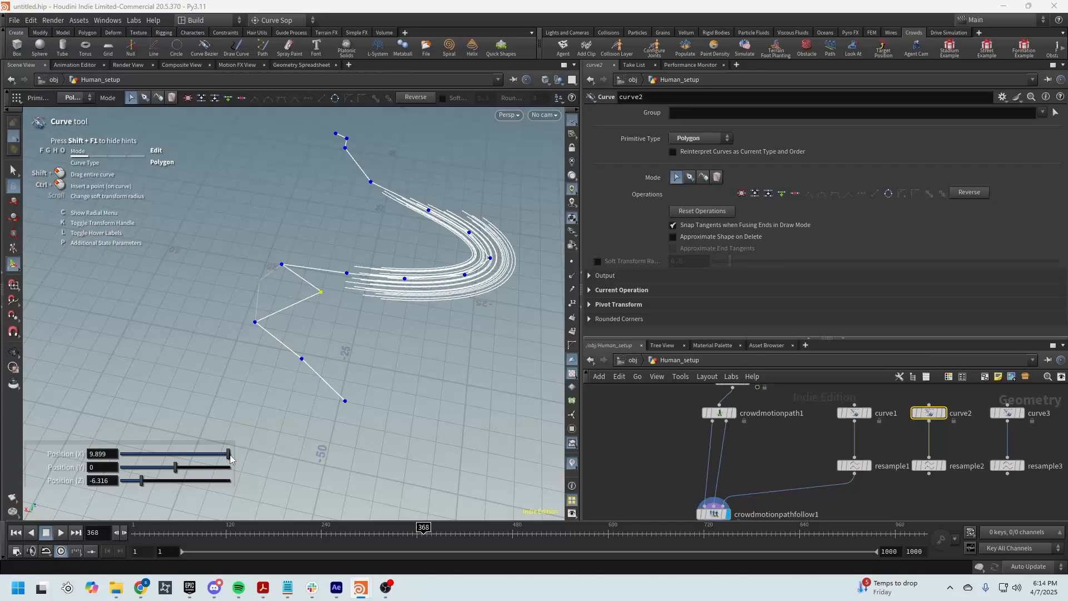
pyautogui.click(282, 265)
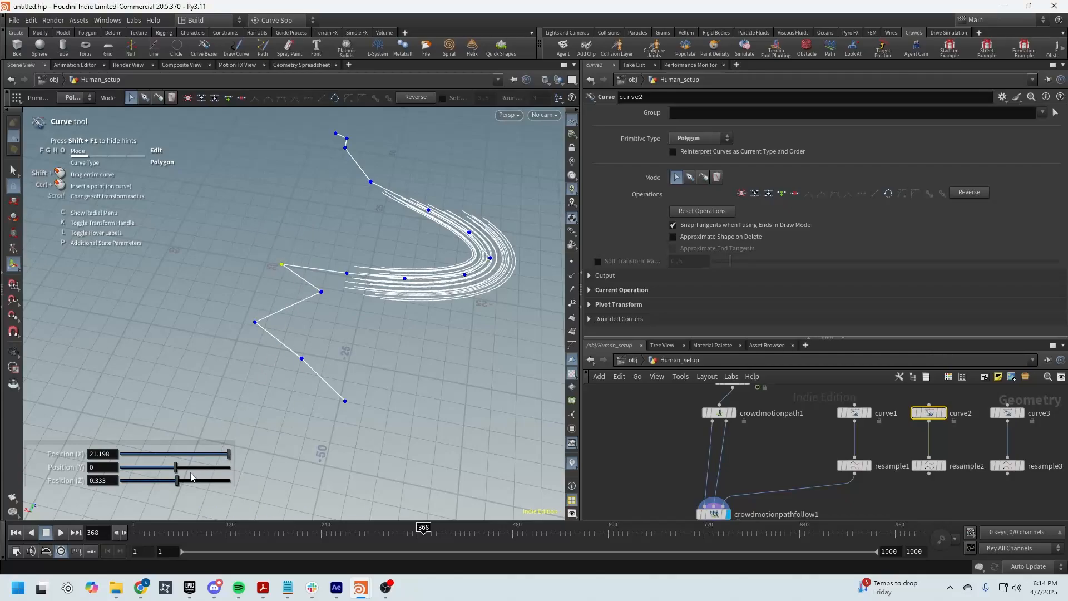
pyautogui.moveTo(178, 472); pyautogui.dragTo(251, 472)
pyautogui.moveTo(429, 241); pyautogui.dragTo(508, 293)
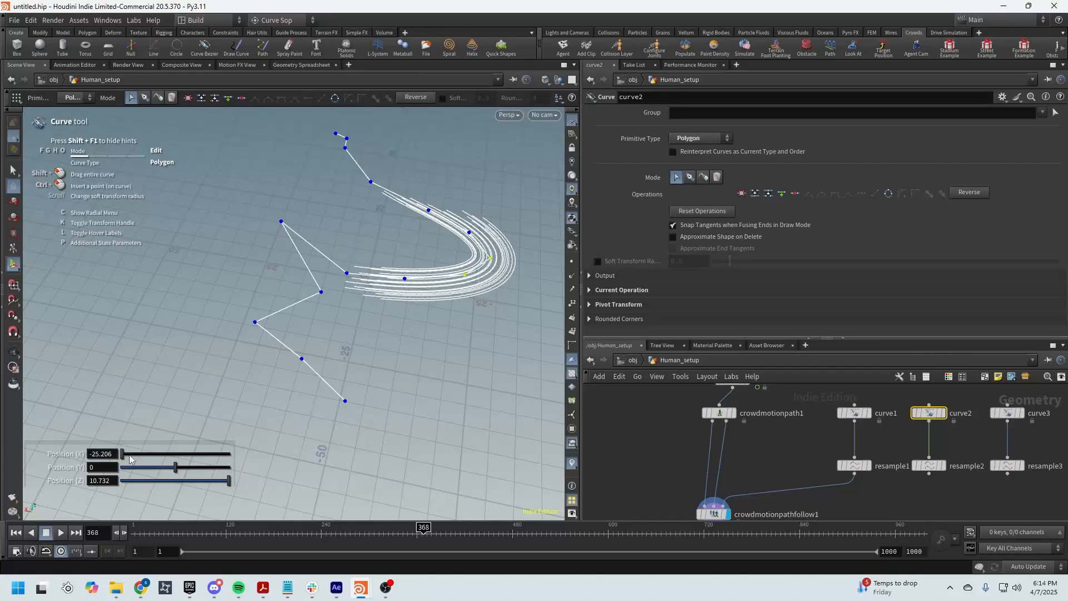
pyautogui.moveTo(130, 459)
pyautogui.mouseDown()
pyautogui.moveTo(155, 458)
pyautogui.moveTo(140, 462)
pyautogui.mouseUp()
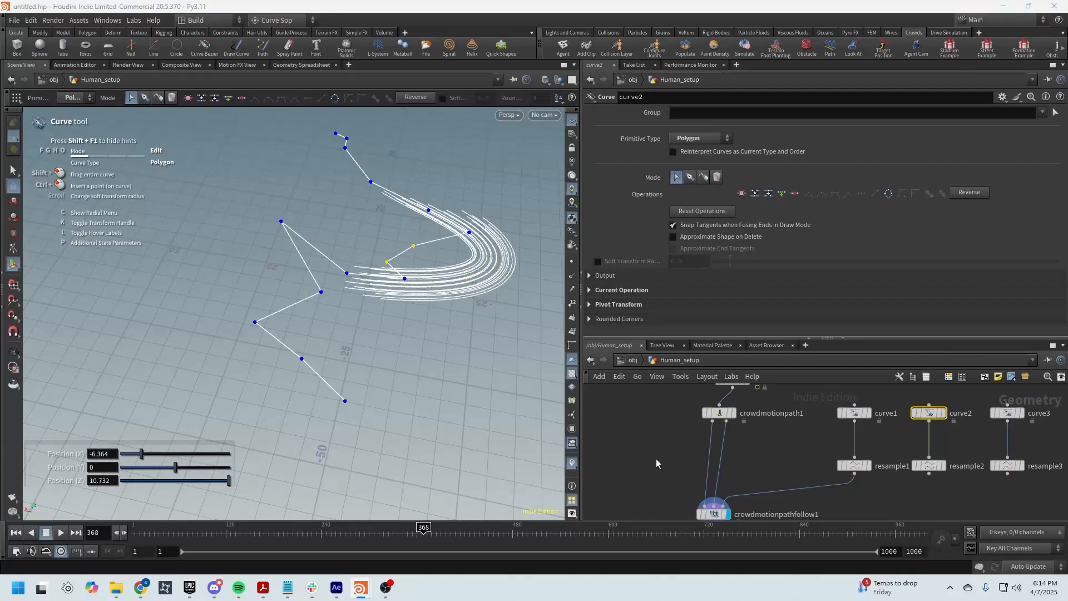
# Add a Merge node below the resample nodes and wire its output into the guide-curve input of crowdmotionpathfollow1 in place of resample1
pyautogui.moveTo(779, 337); pyautogui.dragTo(779, 251)
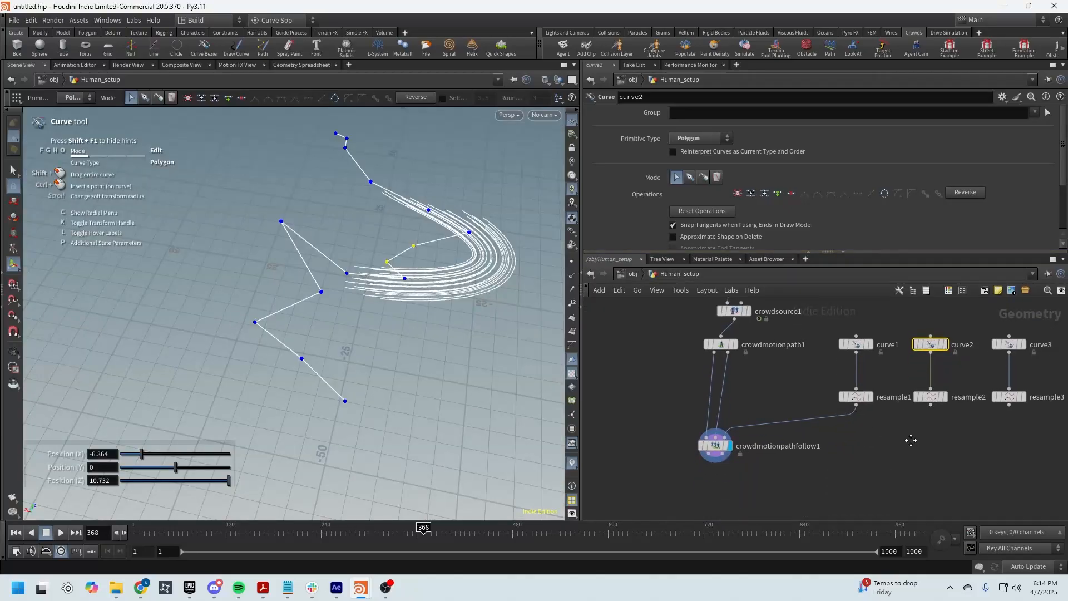
pyautogui.press('Tab')
pyautogui.write('merg')
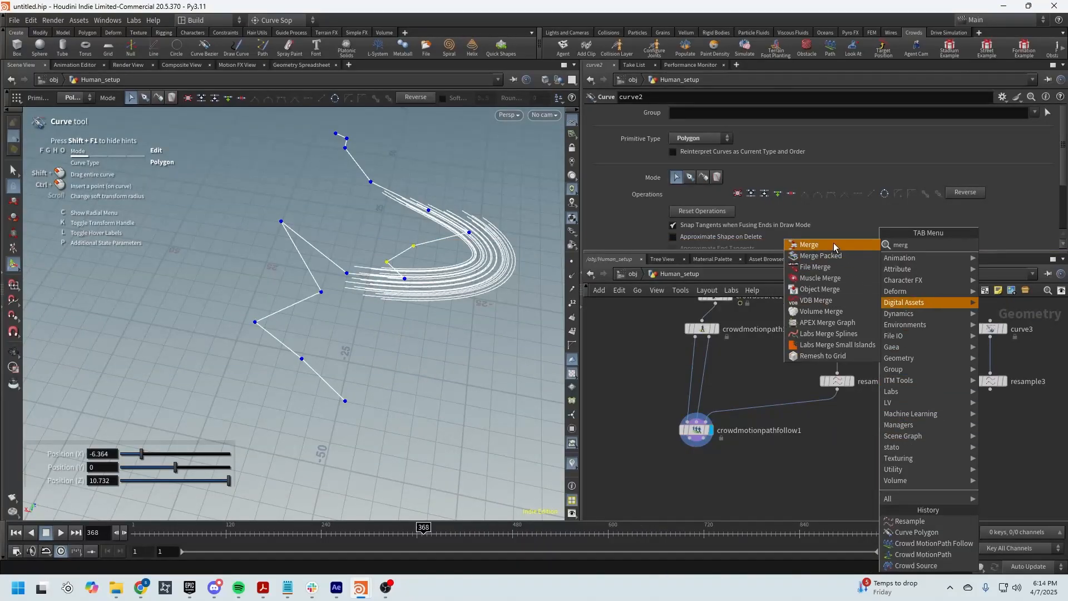
pyautogui.press('Return')
pyautogui.click(829, 424)
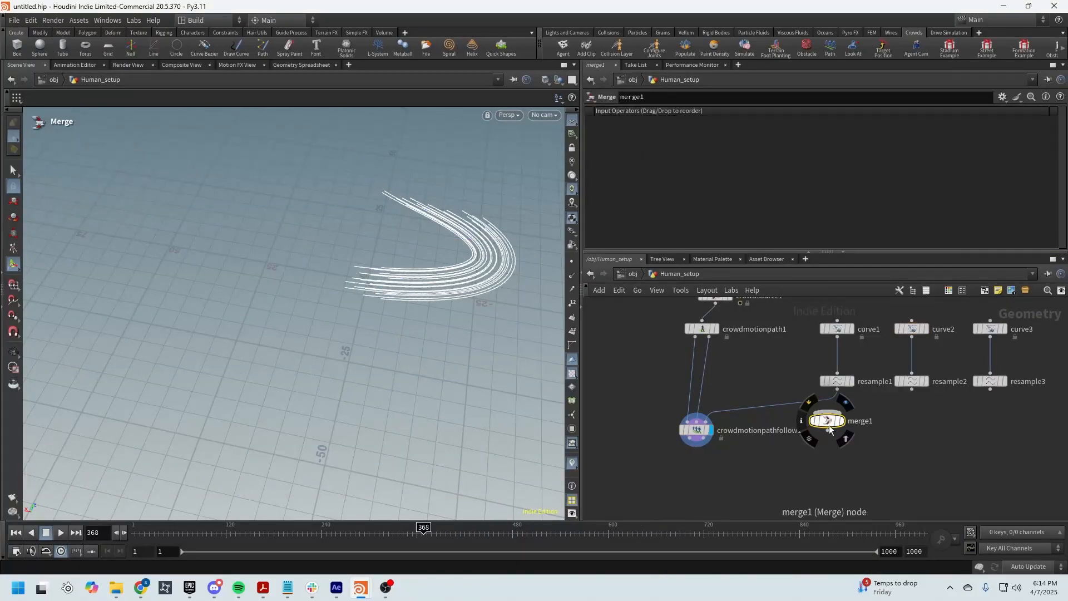
pyautogui.moveTo(829, 424); pyautogui.dragTo(792, 420)
pyautogui.moveTo(818, 397); pyautogui.dragTo(843, 445)
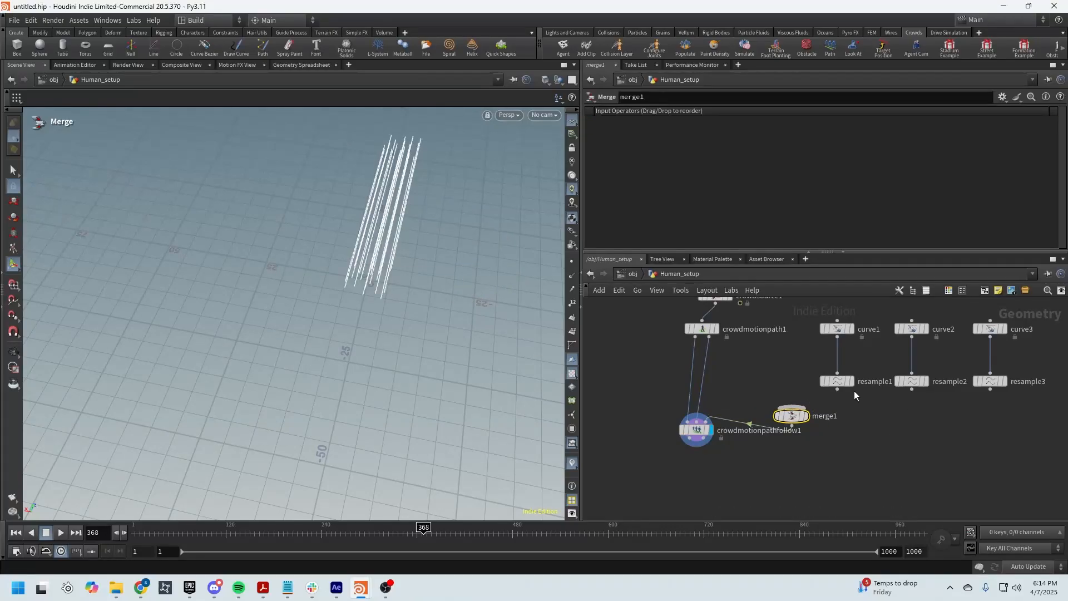
# Wire resample1, resample2 and resample3 into merge1, lowering merge1 and crowdmotionpathfollow1 in the network to make room
pyautogui.moveTo(837, 389); pyautogui.dragTo(792, 407)
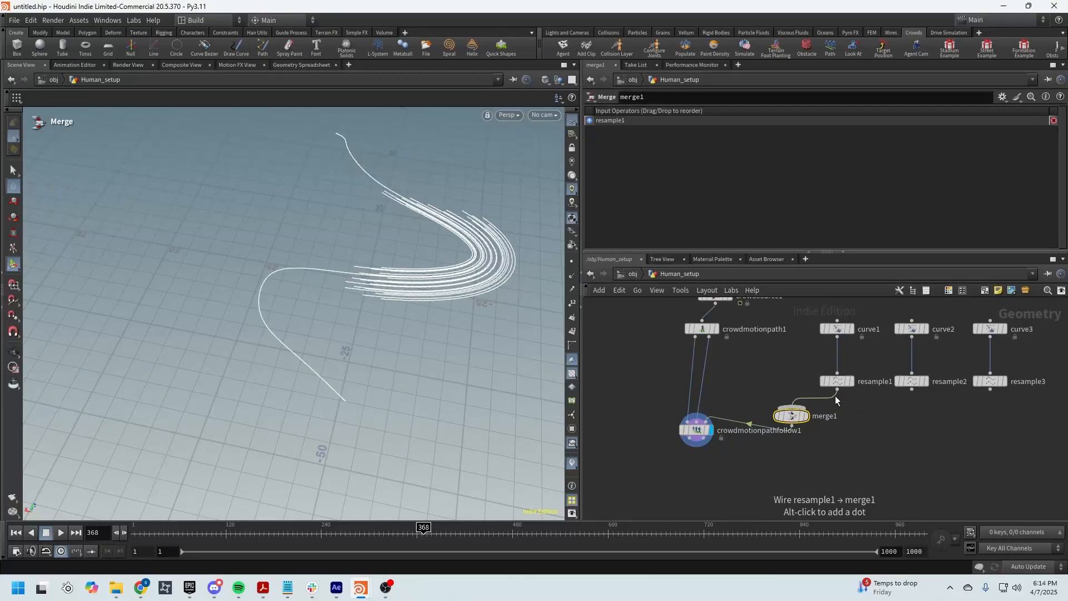
pyautogui.moveTo(793, 366); pyautogui.dragTo(868, 434)
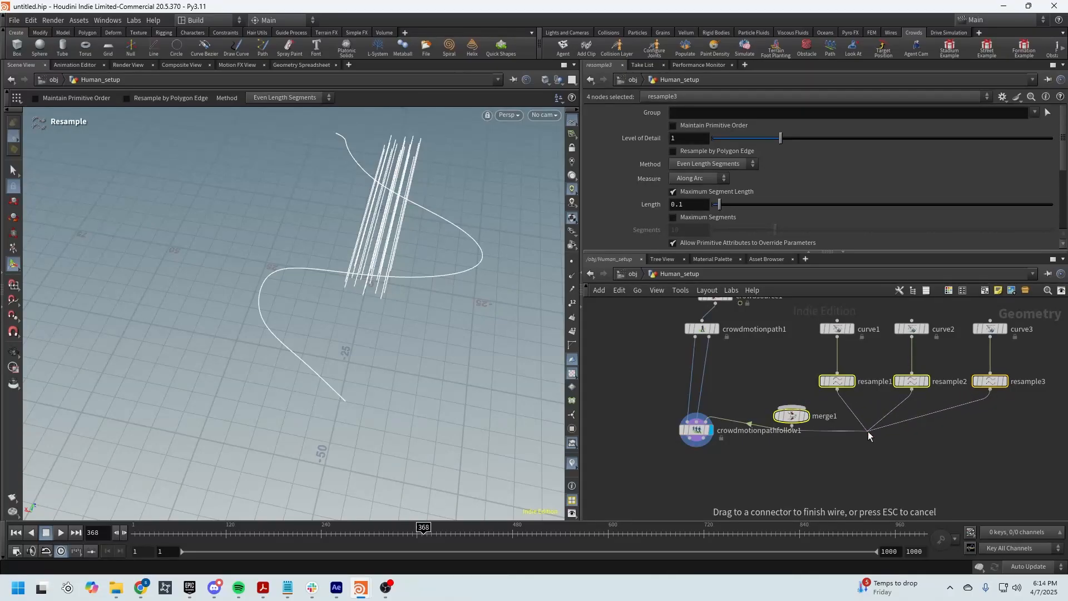
pyautogui.press('Escape')
pyautogui.moveTo(697, 430); pyautogui.dragTo(702, 483)
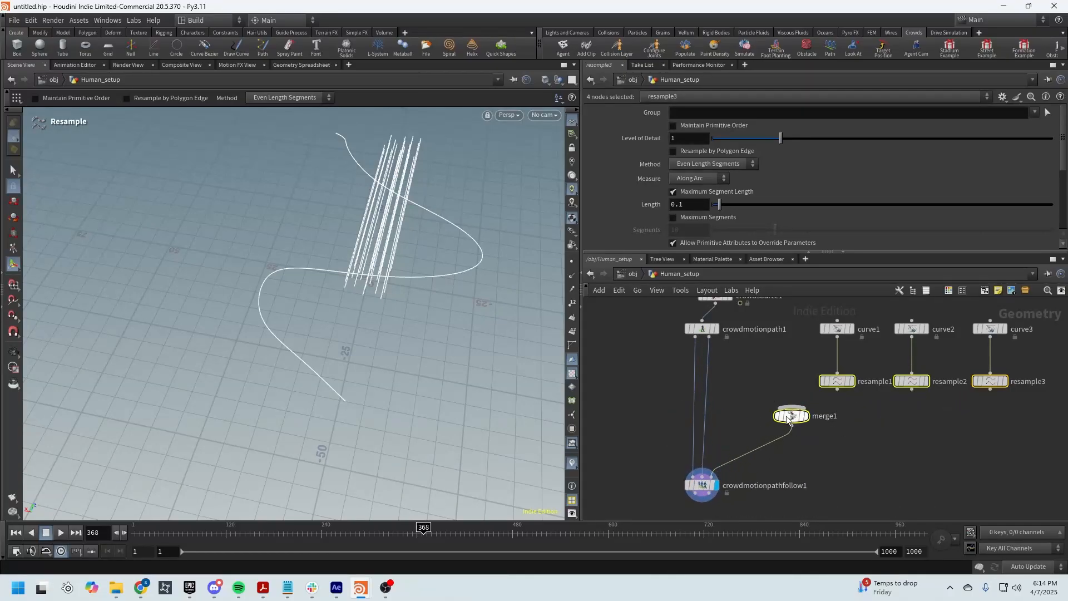
pyautogui.moveTo(787, 421); pyautogui.dragTo(790, 457)
pyautogui.click(778, 388)
pyautogui.moveTo(778, 388); pyautogui.dragTo(799, 452)
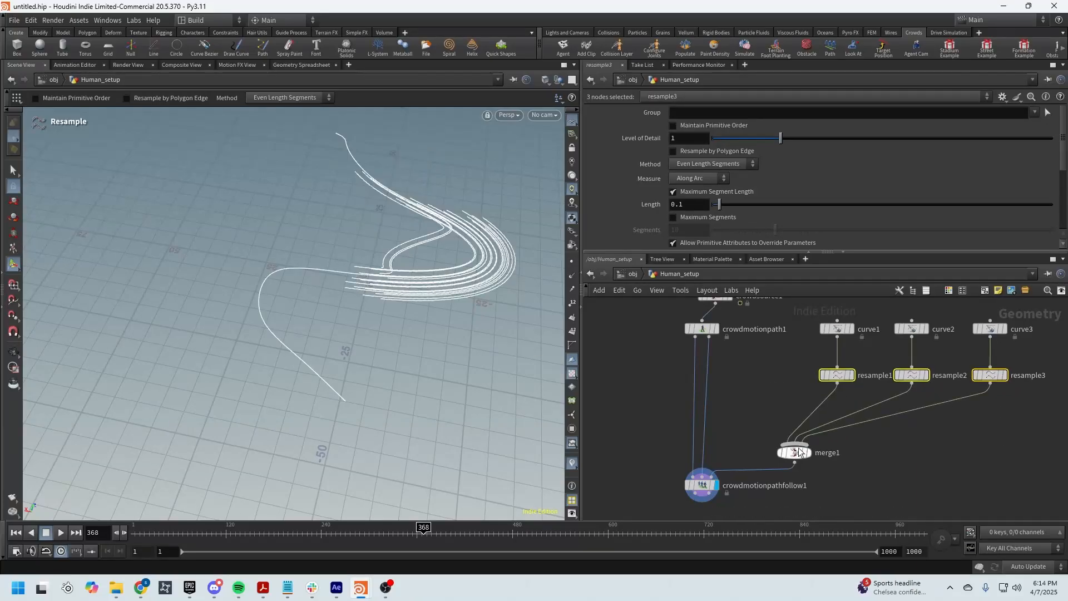
# Select crowdmotionpathfollow1 and examine up close how the agents are spread along the merged curves
pyautogui.scroll(-2, 467, 311)
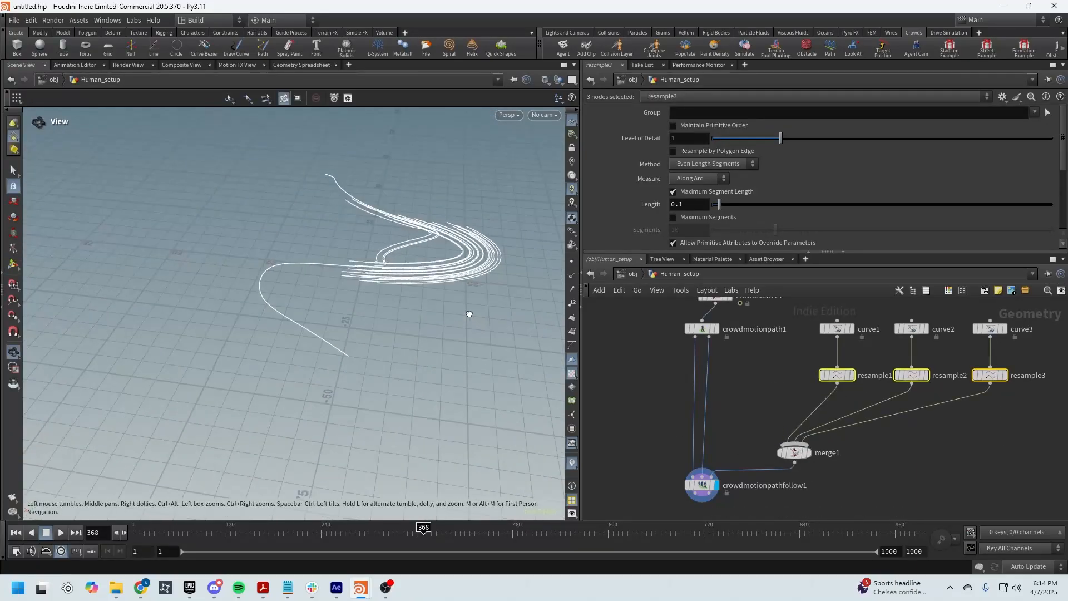
pyautogui.click(706, 486)
pyautogui.scroll(6, 546, 353)
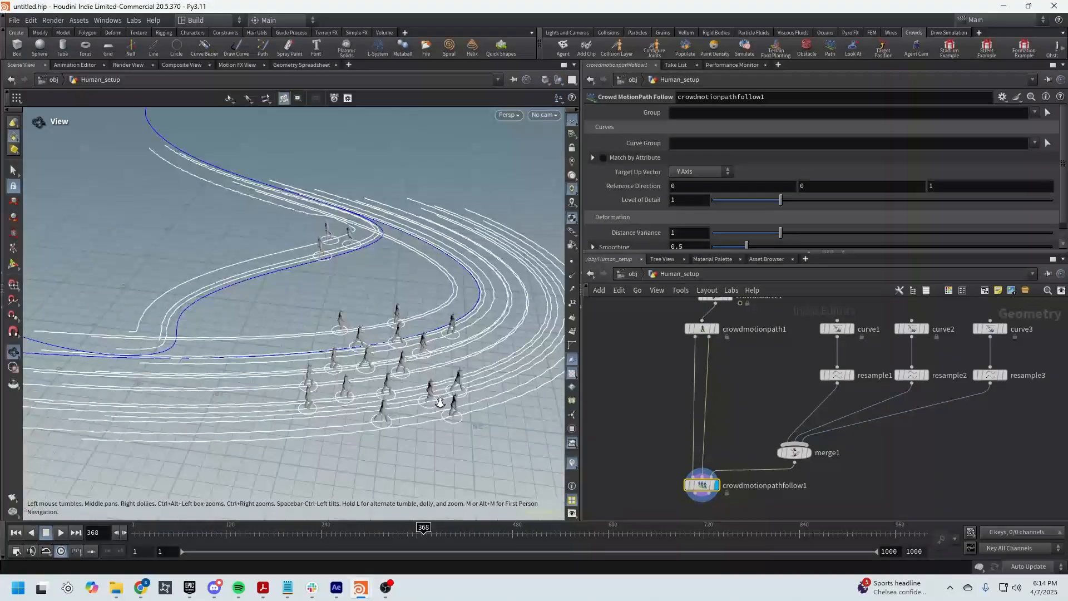
pyautogui.keyDown('alt'); pyautogui.moveTo(440, 402); pyautogui.dragTo(358, 377, button='right'); pyautogui.keyUp('alt')
pyautogui.keyDown('alt'); pyautogui.moveTo(358, 377); pyautogui.dragTo(349, 373); pyautogui.keyUp('alt')
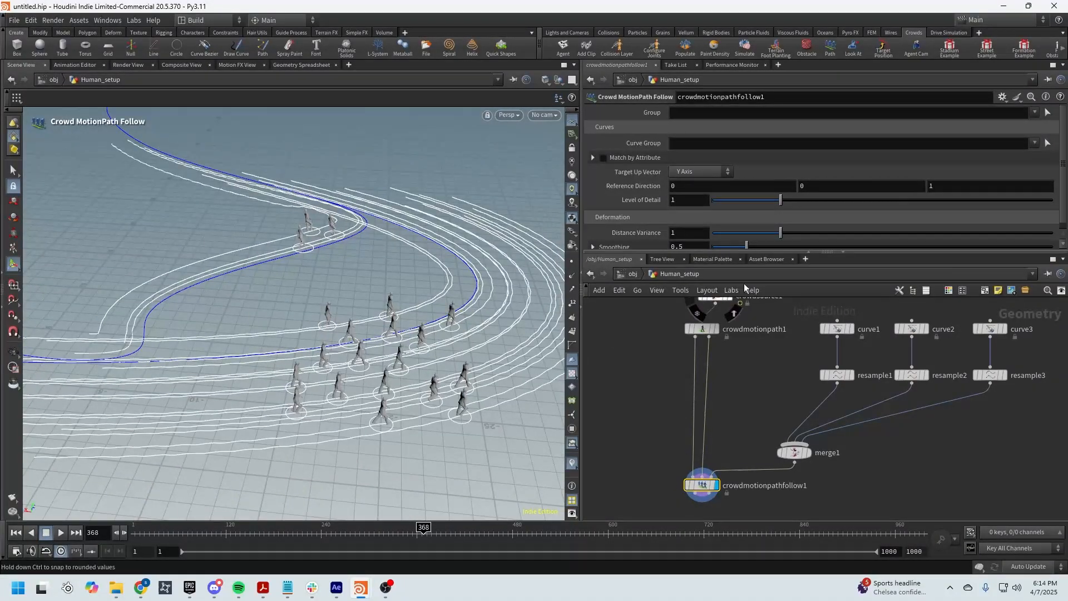
# Set the Number of Agents on crowdsource1 to 100
pyautogui.moveTo(747, 369); pyautogui.dragTo(732, 442, button='middle')
pyautogui.click(700, 369)
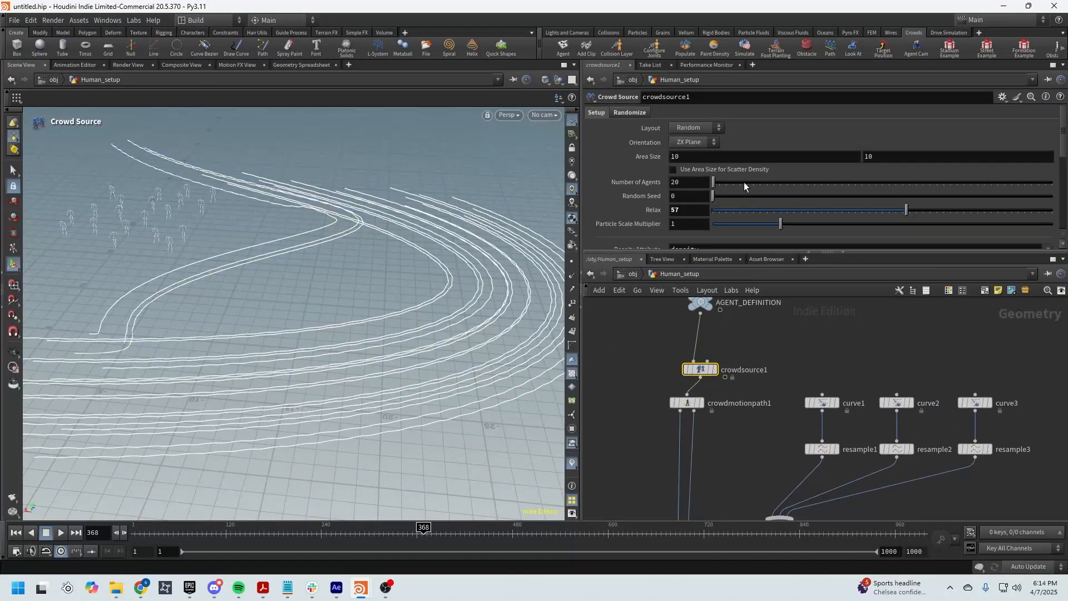
pyautogui.click(718, 181)
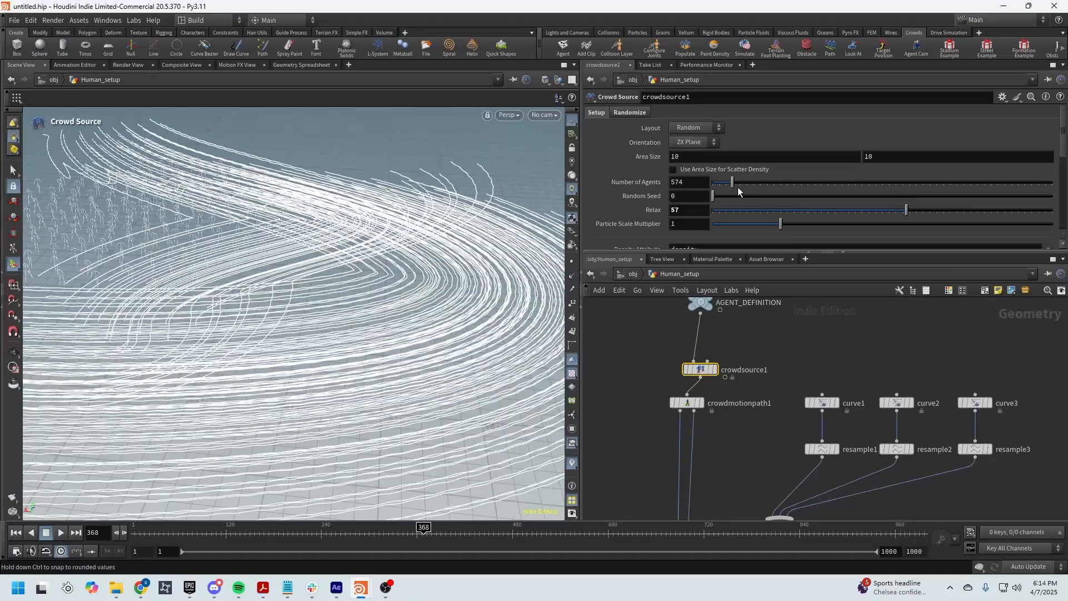
pyautogui.moveTo(731, 187); pyautogui.dragTo(723, 186)
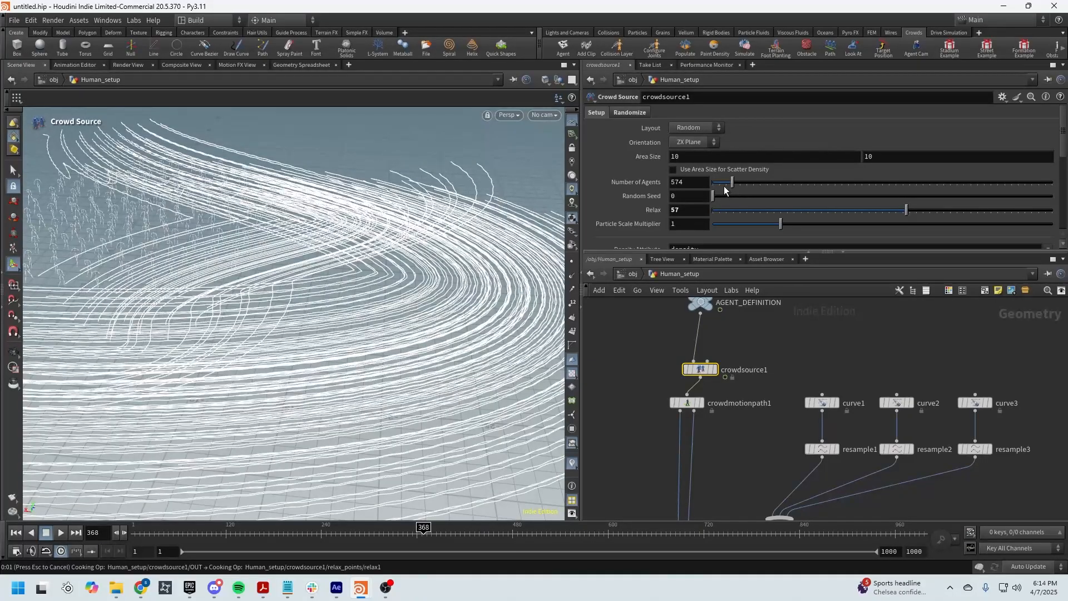
pyautogui.doubleClick(698, 180)
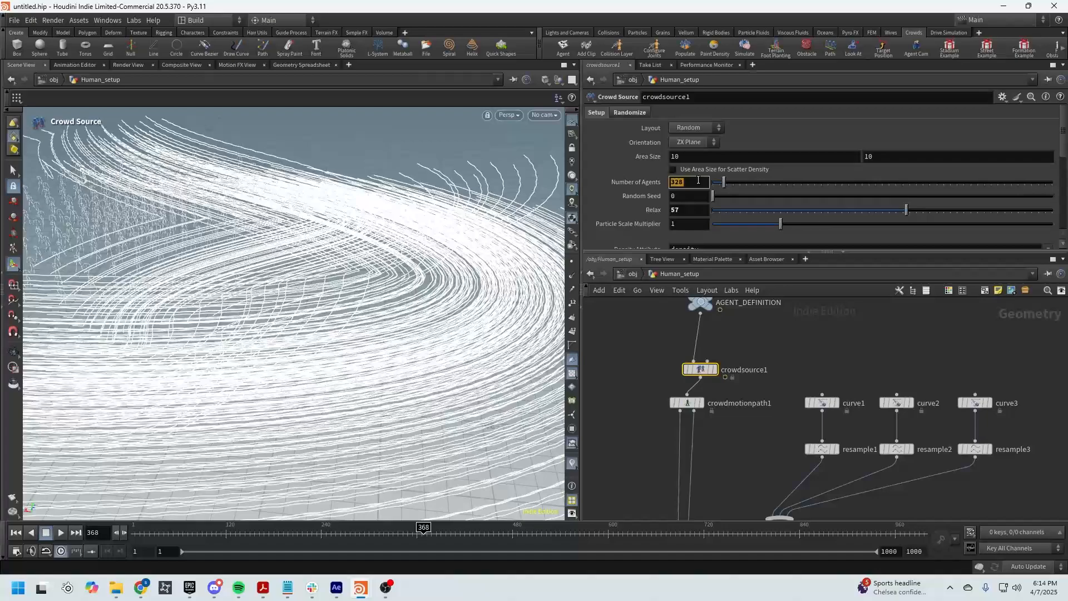
pyautogui.write('100')
pyautogui.press('Return')
pyautogui.press('Escape')
# Play the crowd animation from the first frame and look over the dense motion paths
pyautogui.scroll(-5, 191, 281)
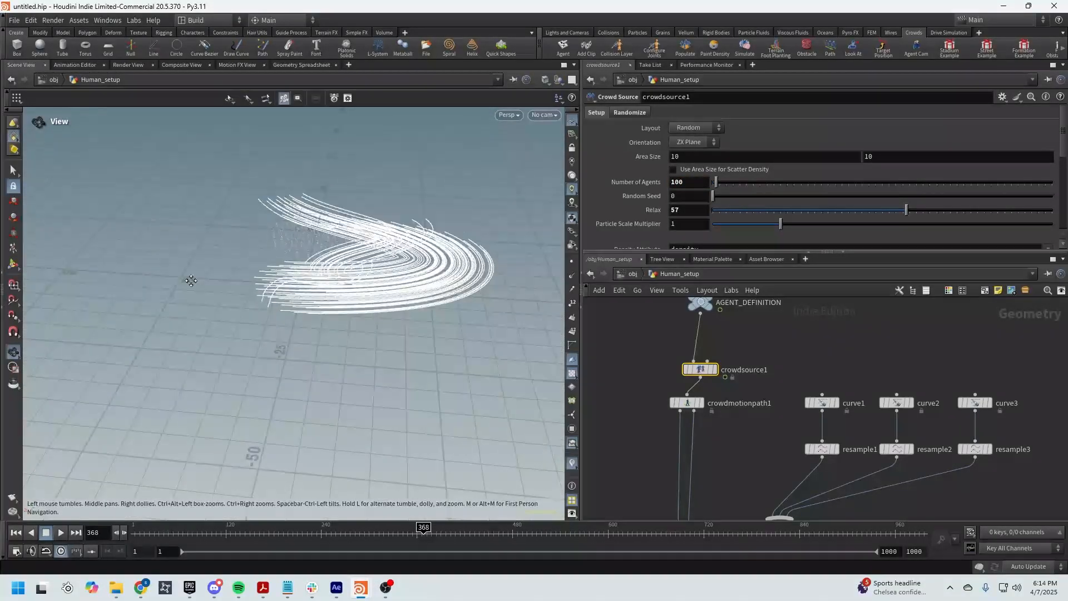
pyautogui.keyDown('alt'); pyautogui.moveTo(190, 281); pyautogui.dragTo(369, 228); pyautogui.keyUp('alt')
pyautogui.keyDown('alt'); pyautogui.moveTo(370, 228); pyautogui.dragTo(136, 382, button='middle'); pyautogui.keyUp('alt')
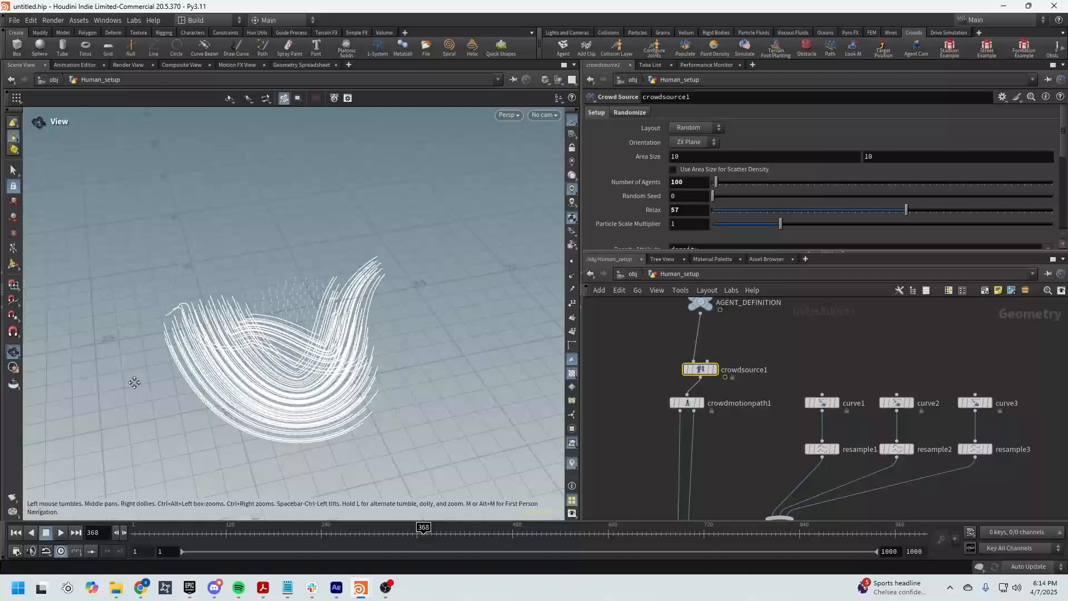
pyautogui.click(15, 533)
pyautogui.click(62, 533)
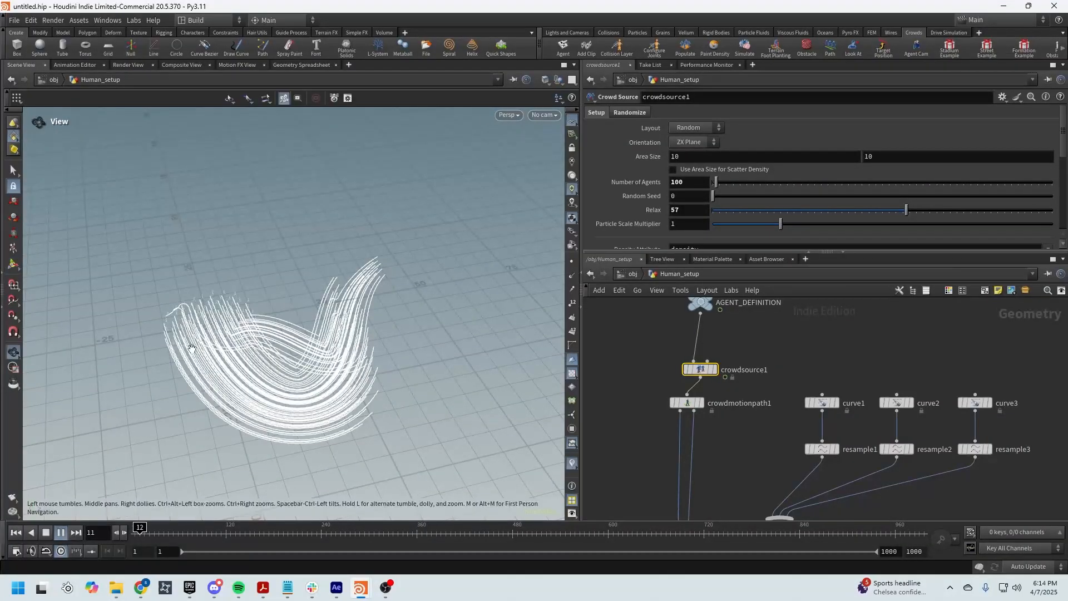
pyautogui.press('Escape')
pyautogui.scroll(6, 392, 326)
pyautogui.keyDown('alt'); pyautogui.moveTo(392, 327); pyautogui.dragTo(336, 344); pyautogui.keyUp('alt')
pyautogui.keyDown('alt'); pyautogui.moveTo(382, 347); pyautogui.dragTo(428, 399); pyautogui.keyUp('alt')
# Select crowdmotionpathfollow1 and examine from several angles how the agents walk along the merged guide curves during playback
pyautogui.moveTo(730, 480); pyautogui.dragTo(756, 345, button='middle')
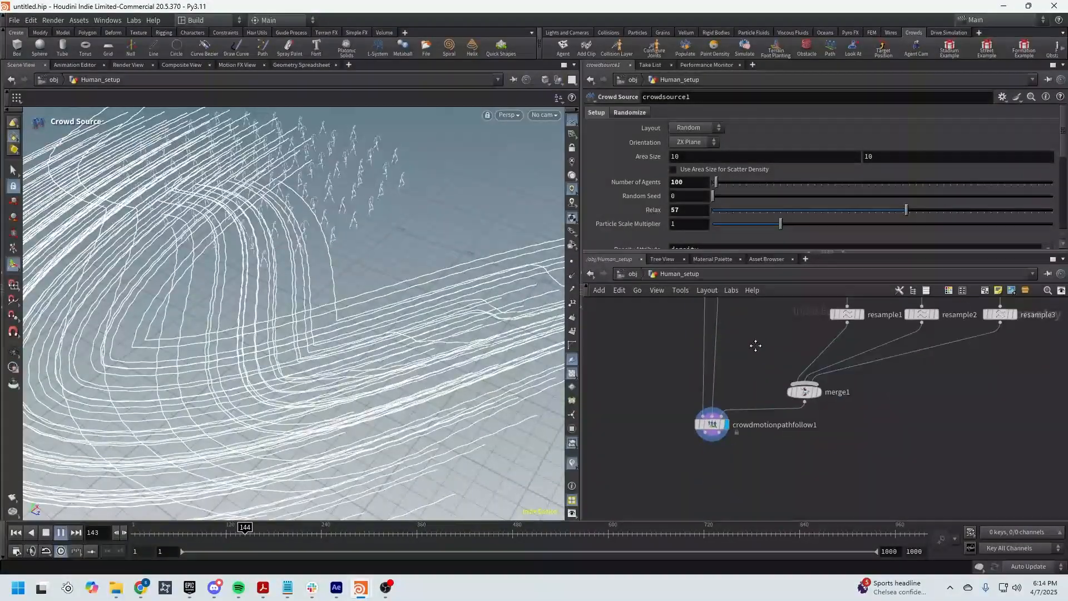
pyautogui.click(712, 424)
pyautogui.moveTo(390, 339); pyautogui.dragTo(373, 358)
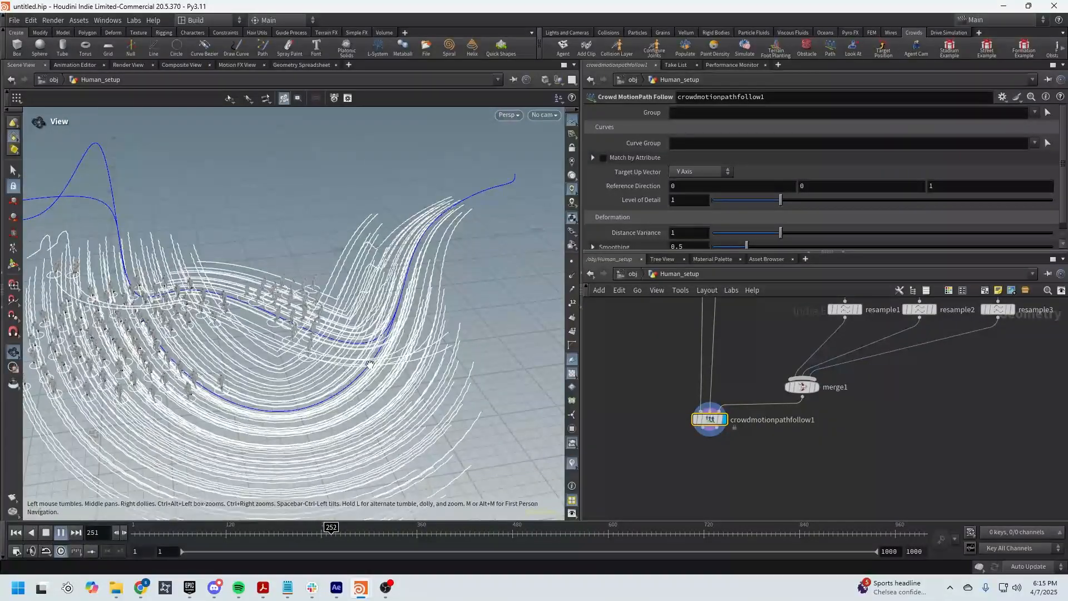
pyautogui.moveTo(353, 414); pyautogui.dragTo(223, 439)
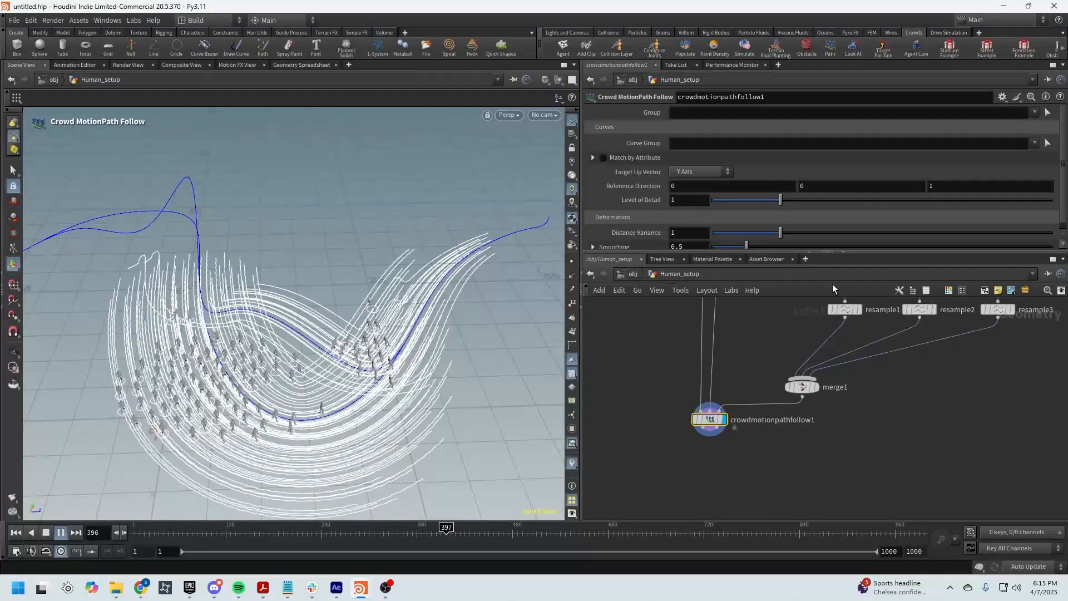
pyautogui.moveTo(285, 389); pyautogui.dragTo(297, 340)
pyautogui.moveTo(202, 337); pyautogui.dragTo(291, 293)
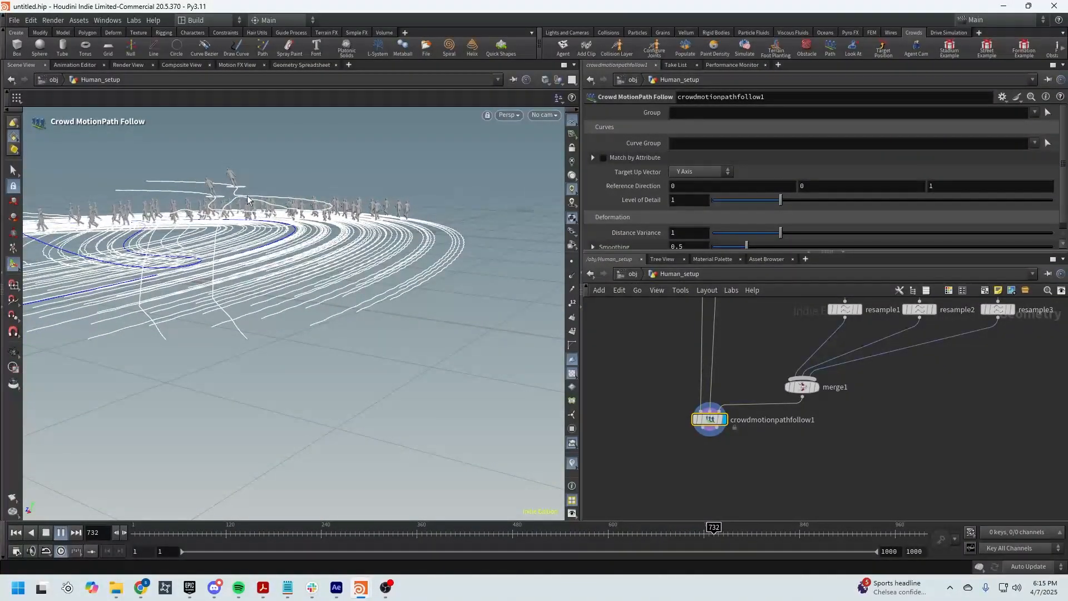
pyautogui.moveTo(248, 200); pyautogui.dragTo(246, 348)
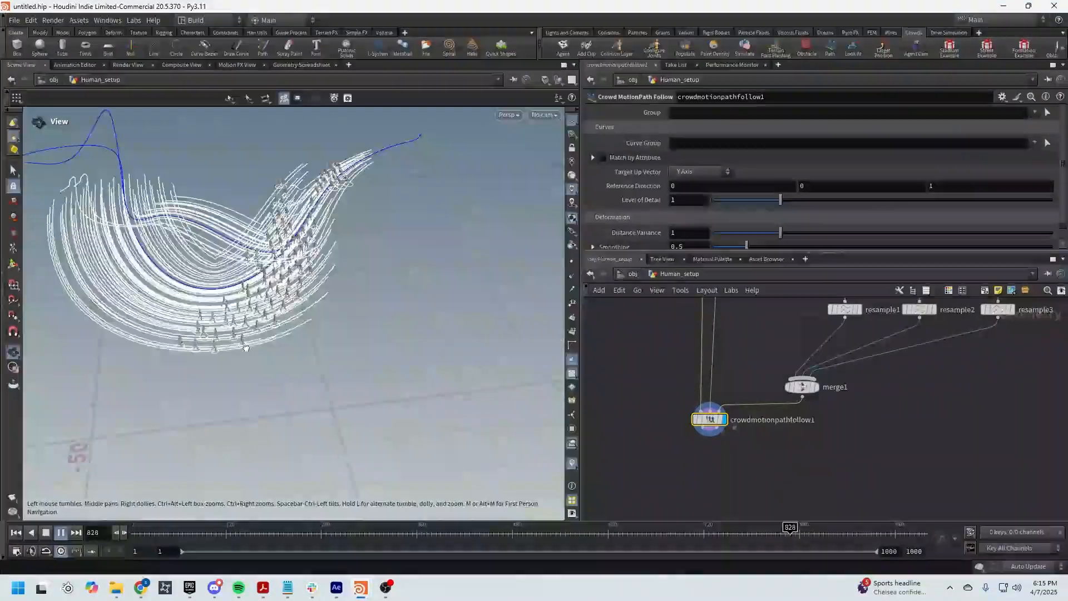
pyautogui.moveTo(246, 348); pyautogui.dragTo(386, 415, button='middle')
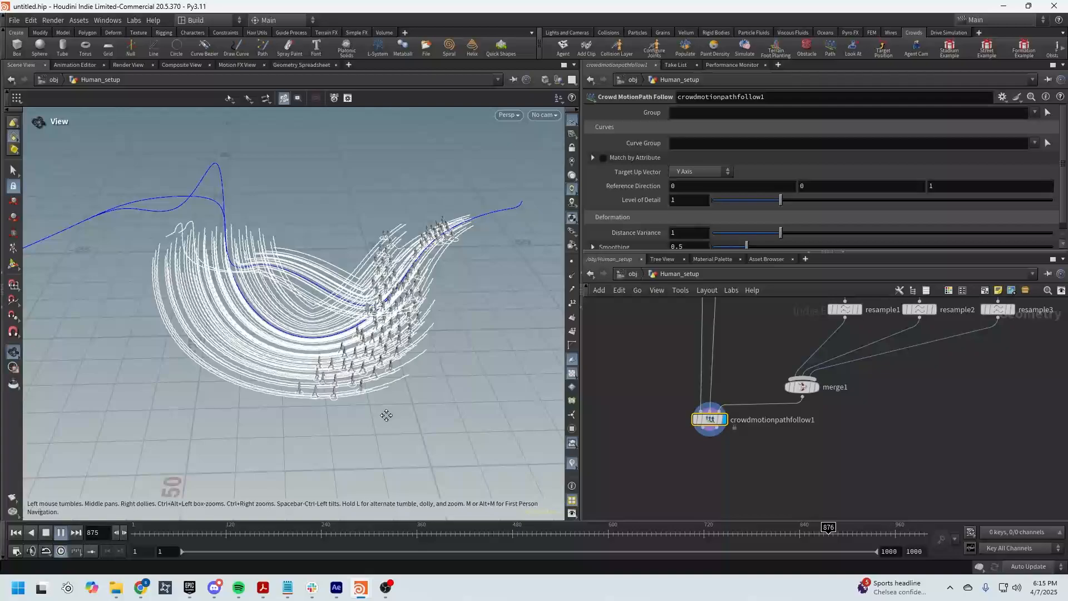
pyautogui.moveTo(386, 415); pyautogui.dragTo(375, 425)
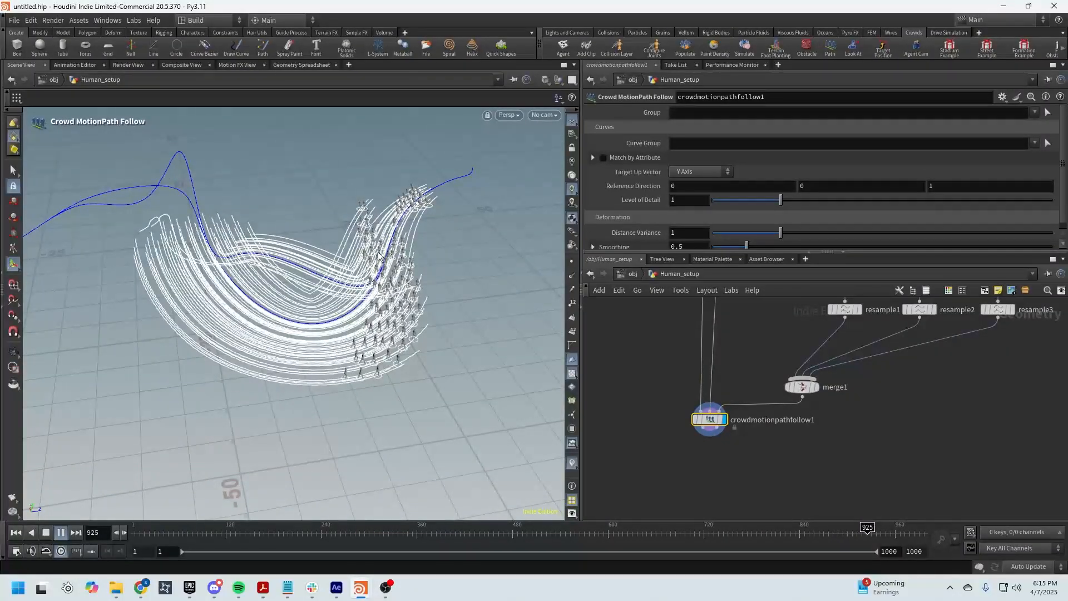
pyautogui.moveTo(322, 369); pyautogui.dragTo(312, 385)
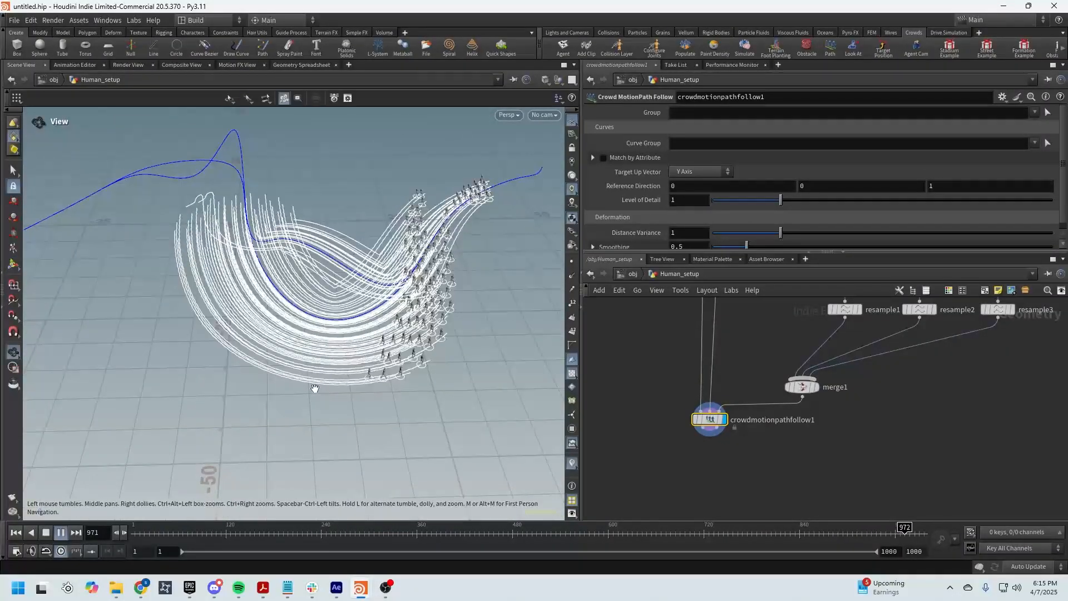